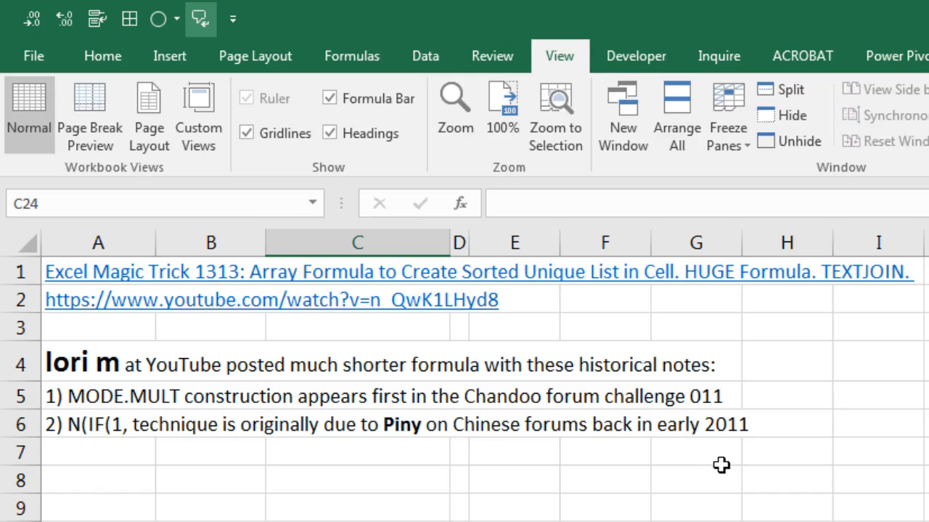
Examine the Data list entries, including the cell holding a zero-length text string formula.
{"action": "scroll", "coordinate": [725, 465], "scroll_direction": "down", "scroll_amount": 5}
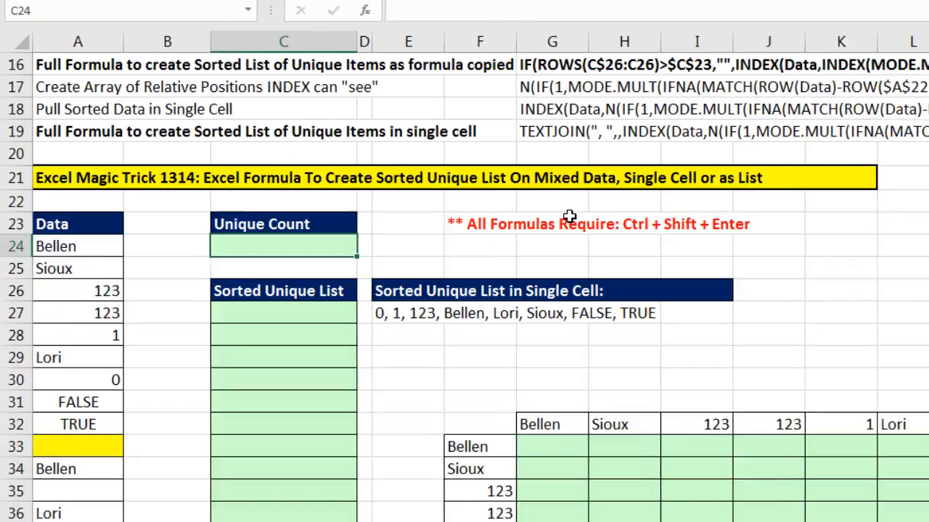
{"action": "scroll", "coordinate": [569, 216], "scroll_direction": "down", "scroll_amount": 1}
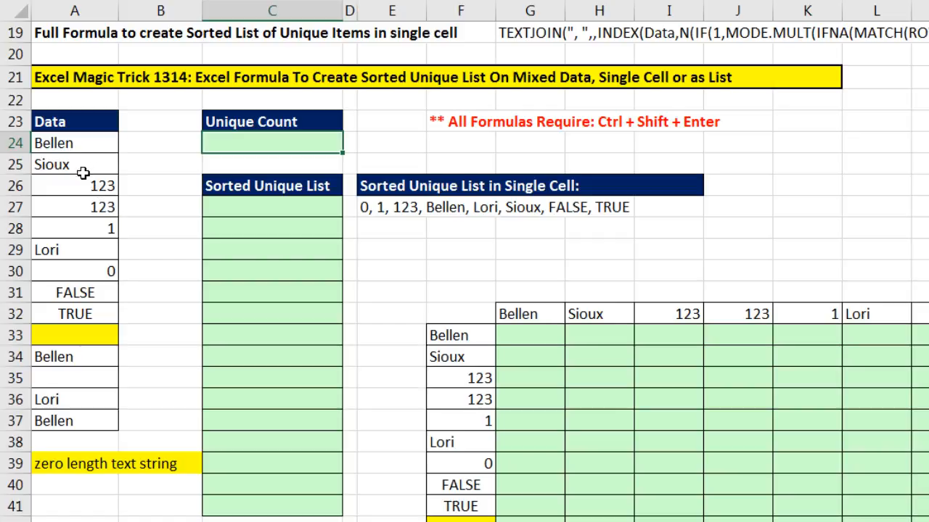
{"action": "left_click_drag", "start_coordinate": [239, 209], "coordinate": [270, 501]}
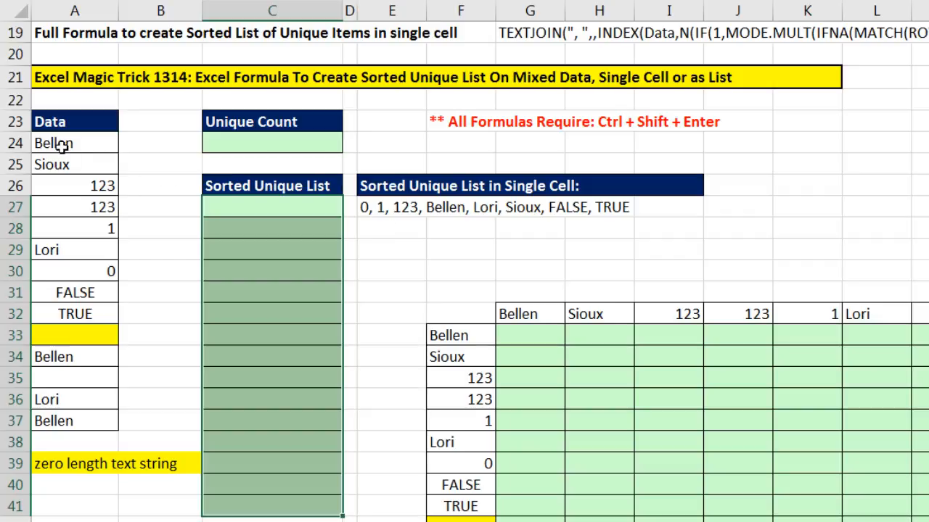
{"action": "left_click_drag", "start_coordinate": [62, 146], "coordinate": [78, 423]}
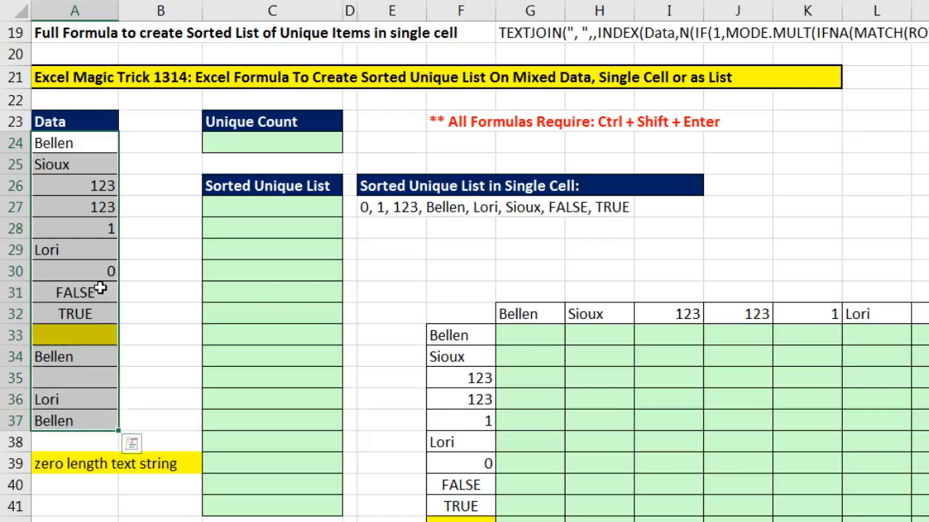
{"action": "left_click", "coordinate": [97, 271]}
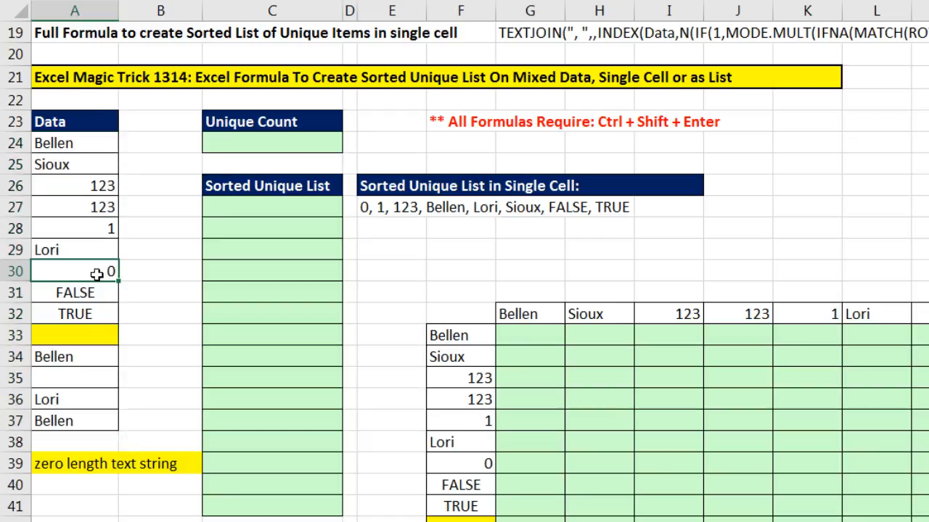
{"action": "left_click", "coordinate": [88, 375]}
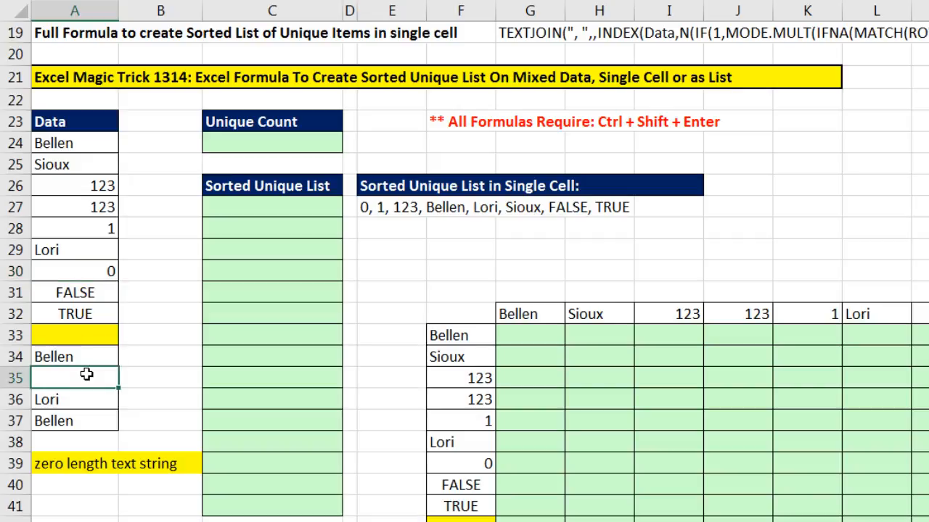
{"action": "left_click", "coordinate": [90, 335]}
{"action": "key", "text": "F2"}
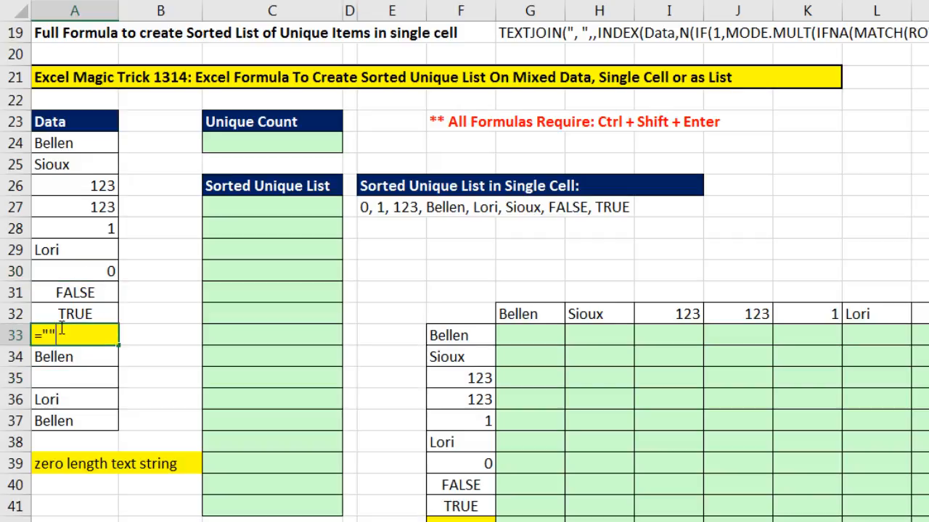
{"action": "key", "text": "Escape"}
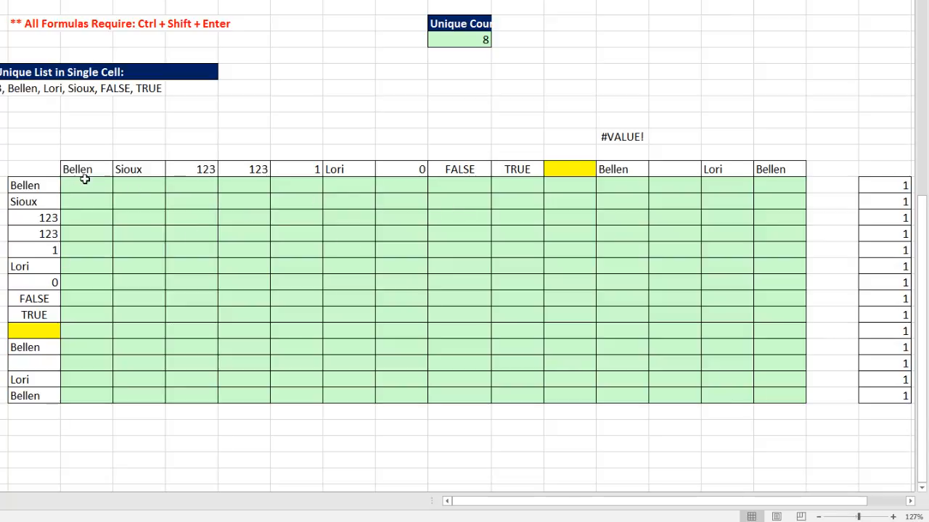
Enter the formula =$F33>=G$32 in the first cell of the comparison grid beside the row labels.
{"action": "left_click", "coordinate": [42, 188]}
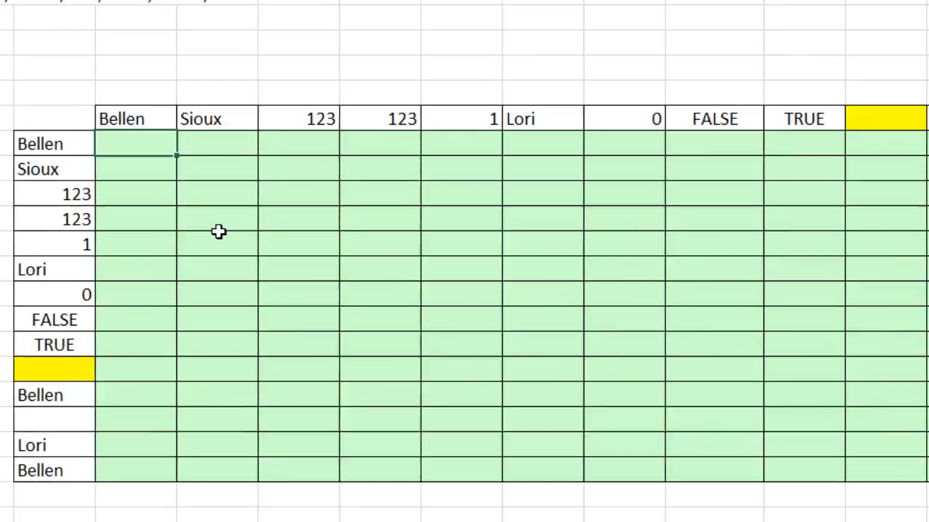
{"action": "key", "text": "Right"}
{"action": "type", "text": "="}
{"action": "key", "text": "Left"}
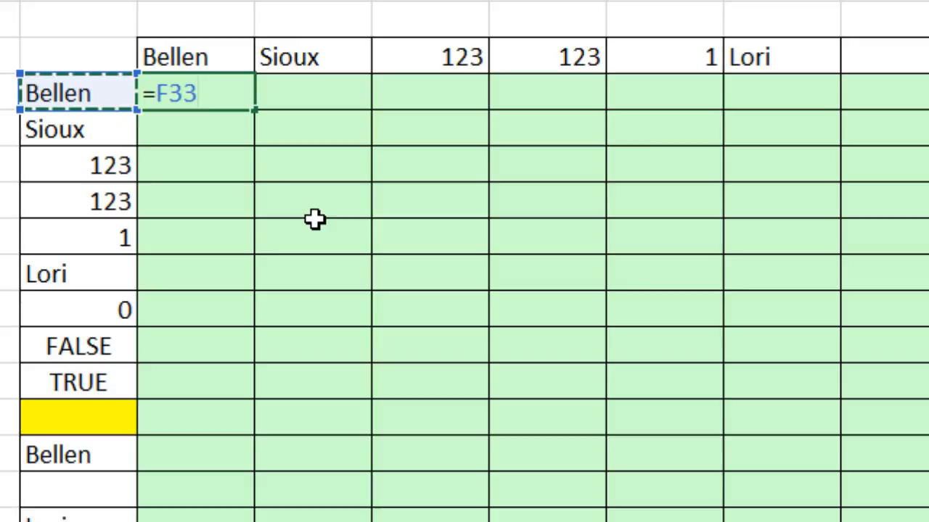
{"action": "key", "text": "F4"}
{"action": "key", "text": "F4"}
{"action": "key", "text": "F4"}
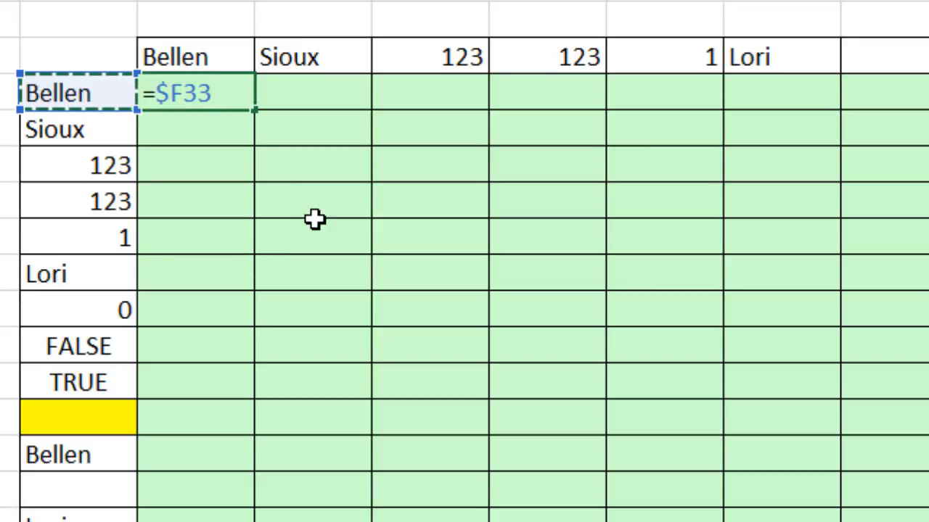
{"action": "type", "text": ">="}
{"action": "key", "text": "Up"}
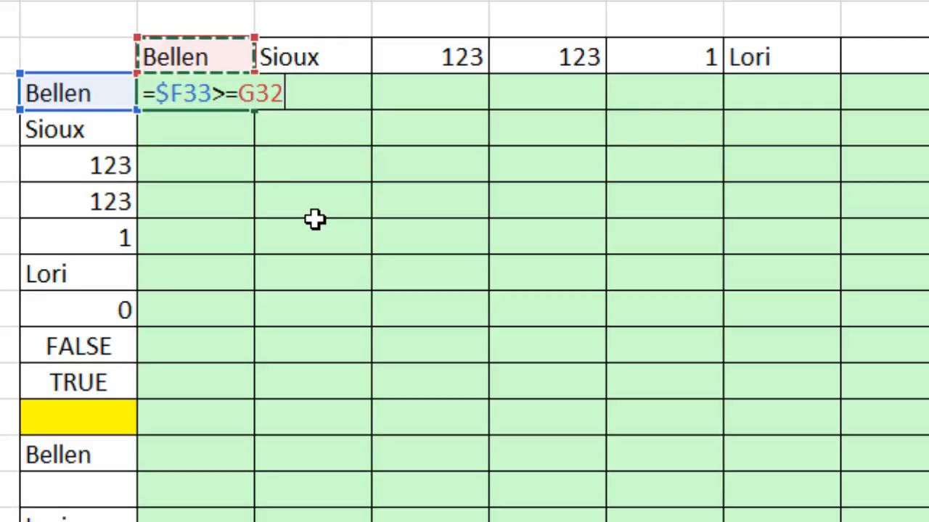
{"action": "key", "text": "F4"}
{"action": "key", "text": "F4"}
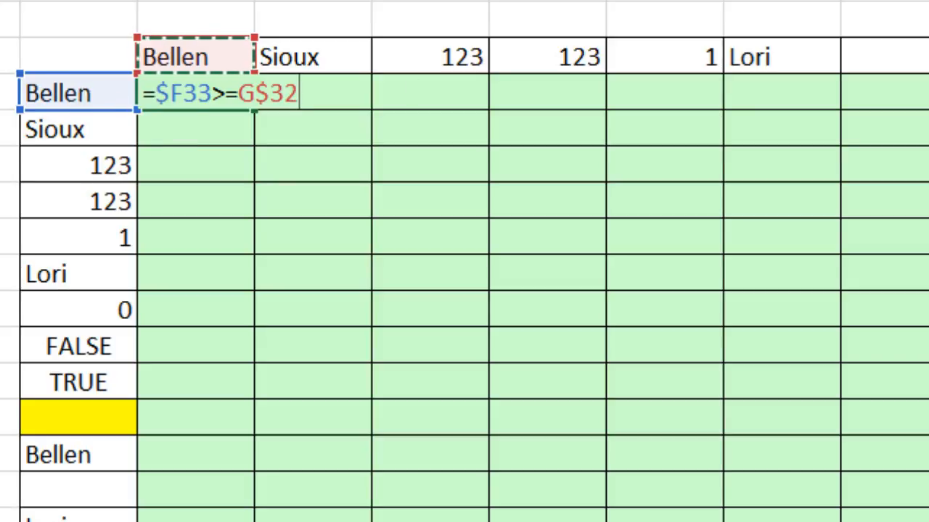
{"action": "key", "text": "ctrl+Return"}
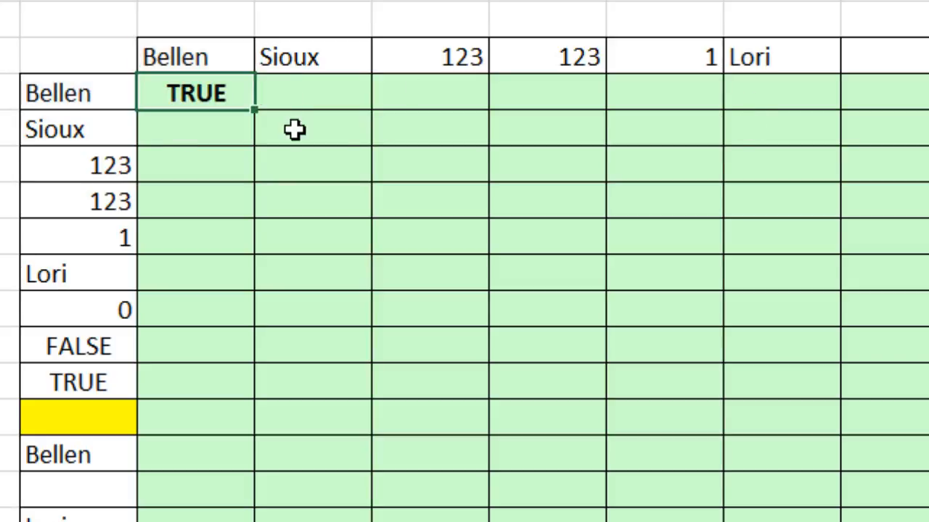
Copy the comparison formula across the first row and down through the whole grid.
{"action": "left_click_drag", "start_coordinate": [256, 116], "coordinate": [922, 138]}
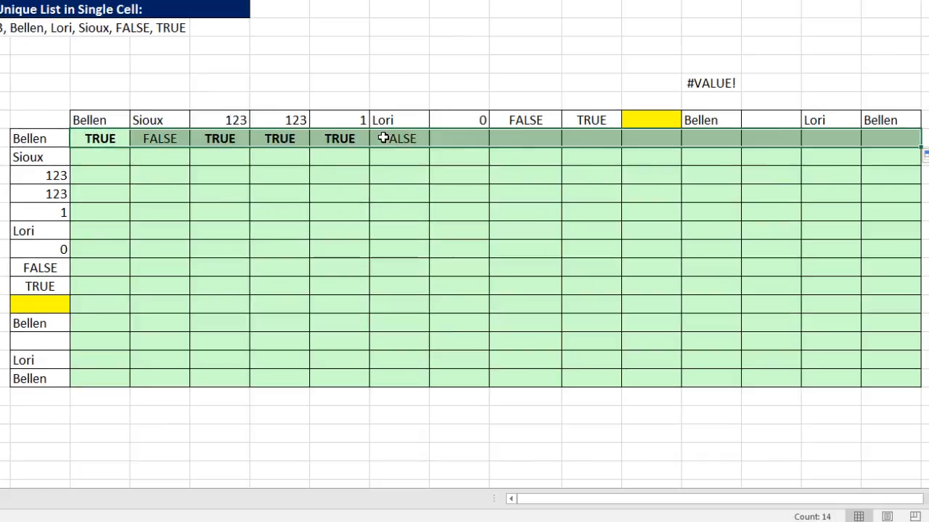
{"action": "left_click", "coordinate": [169, 138]}
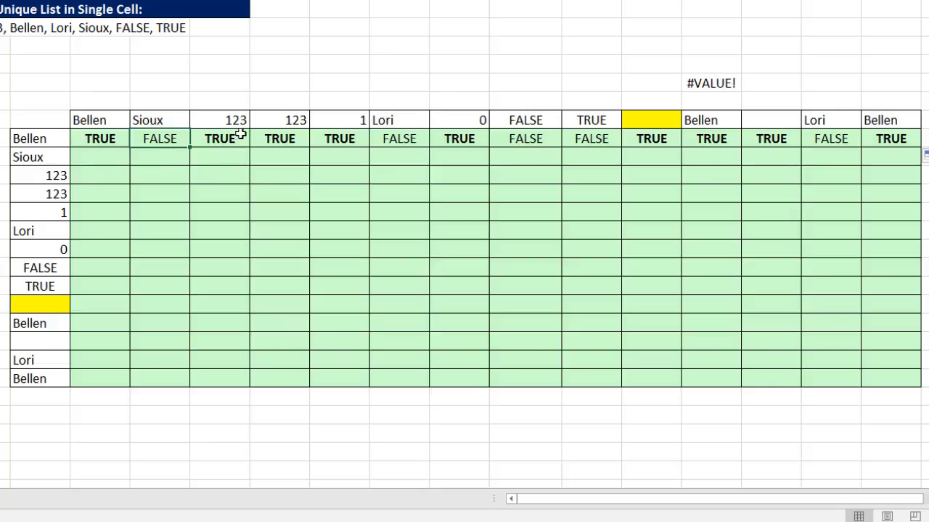
{"action": "left_click_drag", "start_coordinate": [100, 135], "coordinate": [917, 386]}
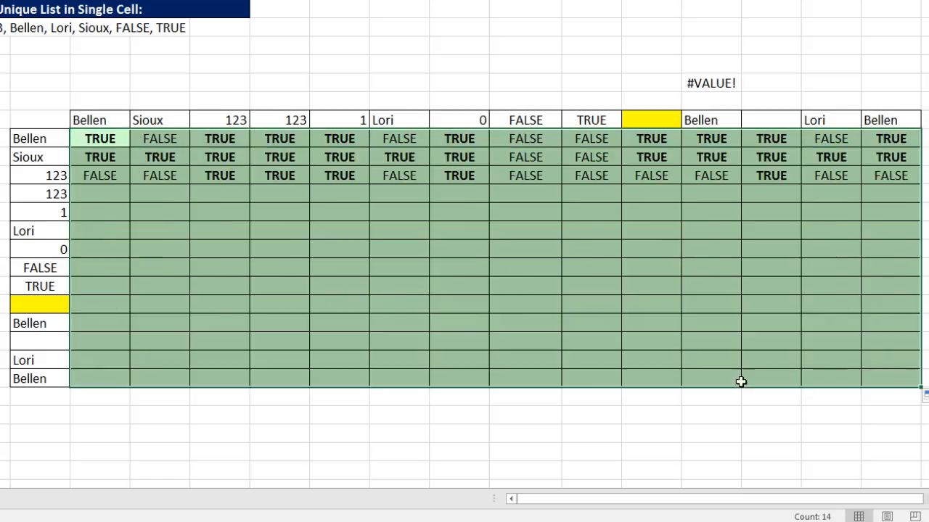
{"action": "left_click_drag", "start_coordinate": [97, 250], "coordinate": [892, 251]}
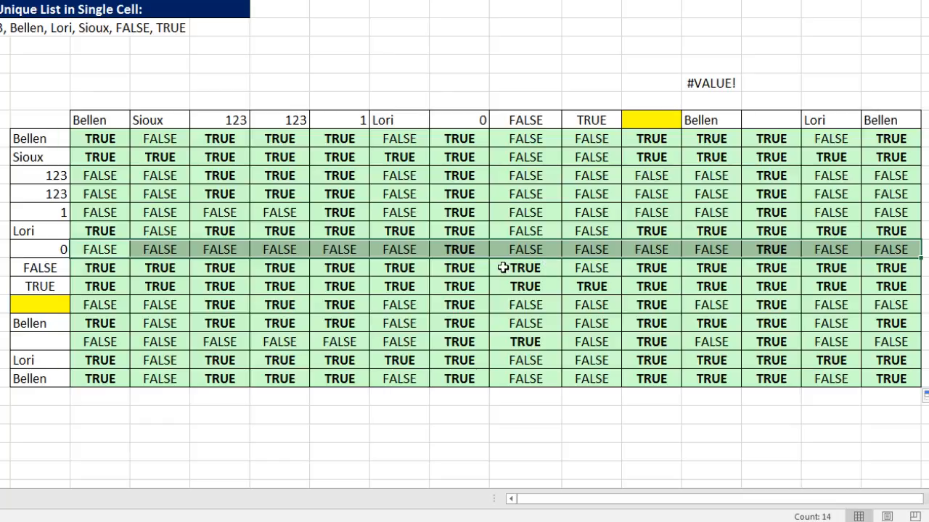
{"action": "left_click", "coordinate": [51, 310]}
{"action": "key", "text": "F2"}
{"action": "key", "text": "Escape"}
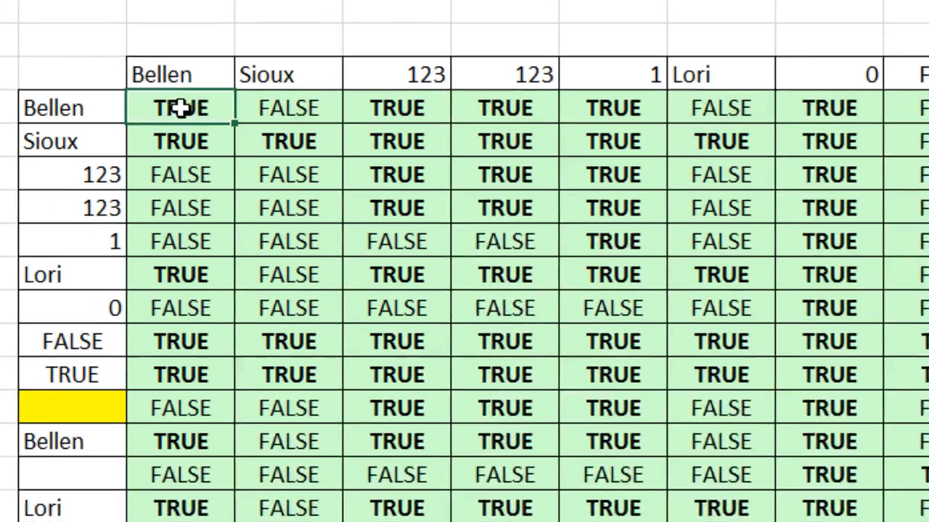
Edit the first grid formula to =($F33<>"")*($F33>=G$32) so blank entries are excluded.
{"action": "double_click", "coordinate": [101, 138]}
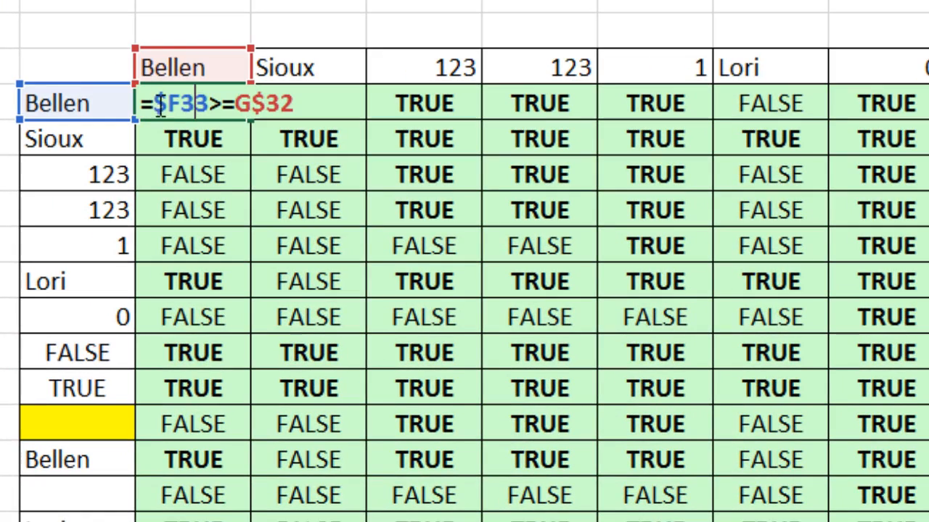
{"action": "type", "text": "("}
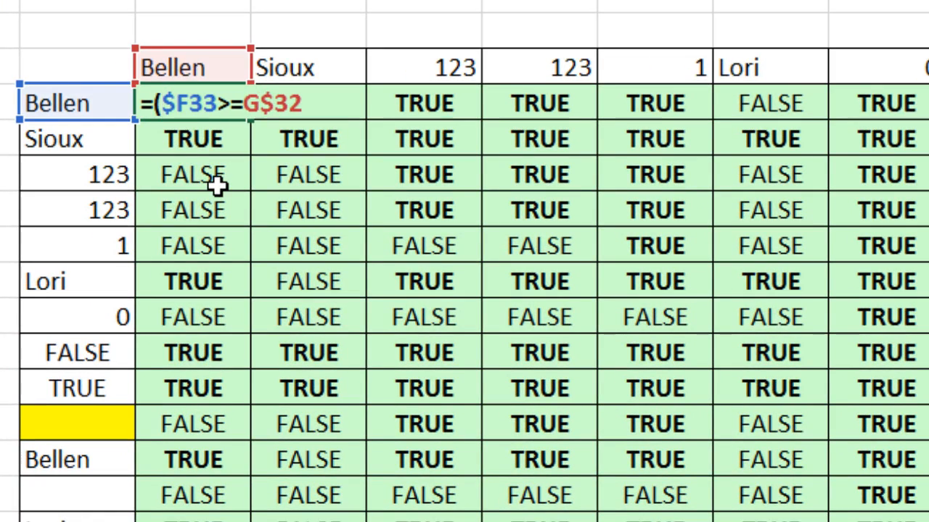
{"action": "key", "text": "Left"}
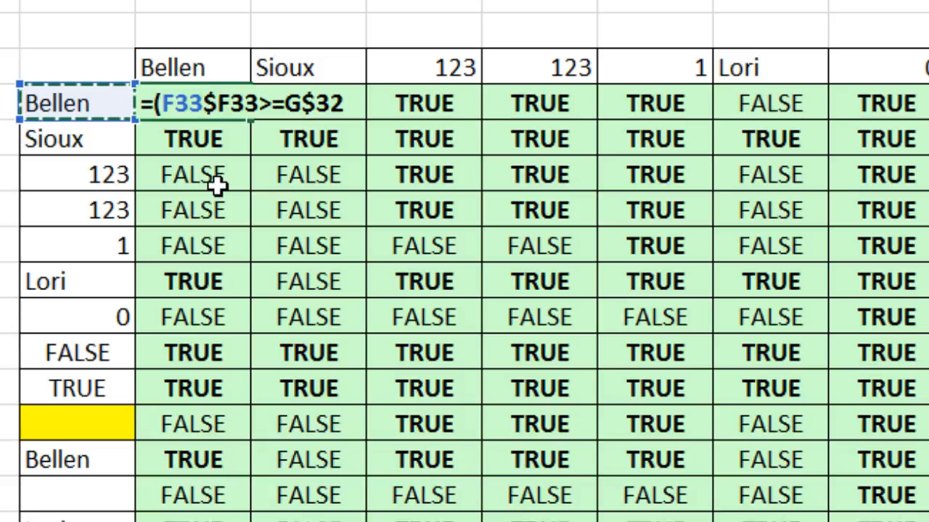
{"action": "key", "text": "F4"}
{"action": "key", "text": "F4"}
{"action": "key", "text": "F4"}
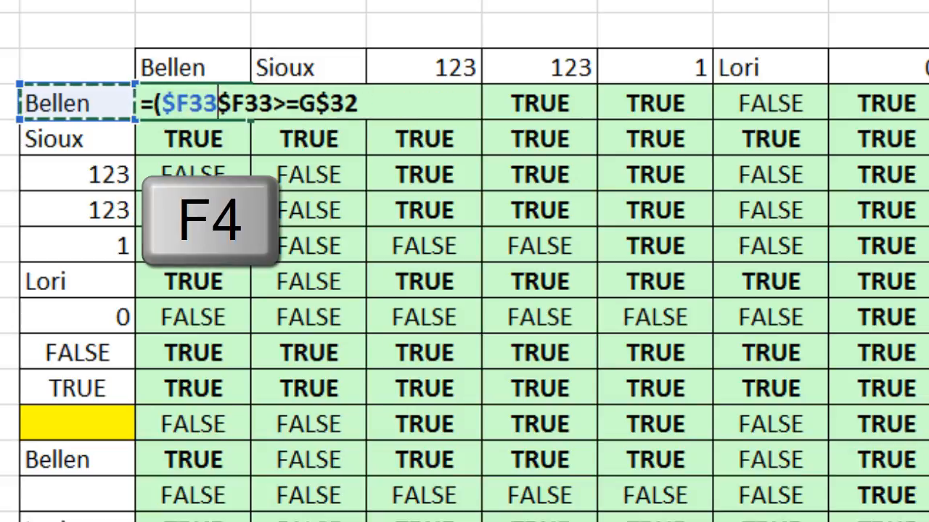
{"action": "type", "text": "<>"}
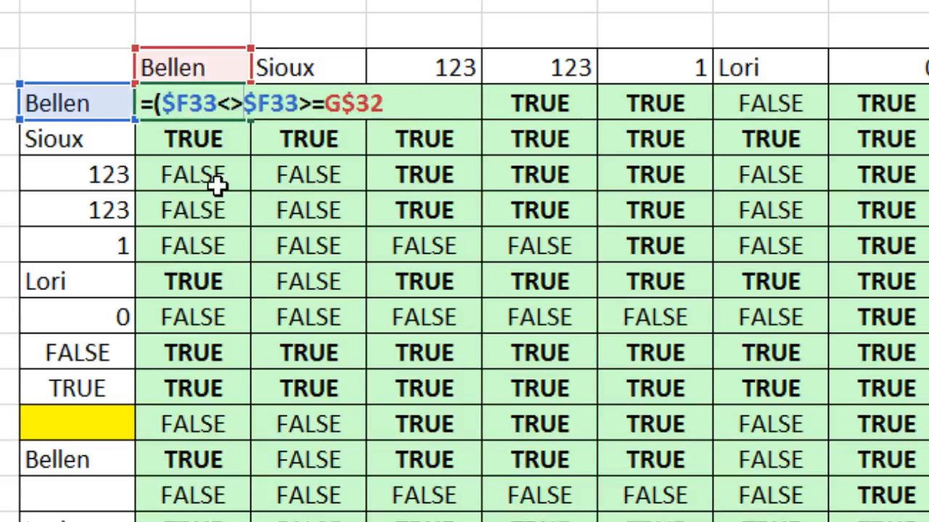
{"action": "type", "text": "\"\""}
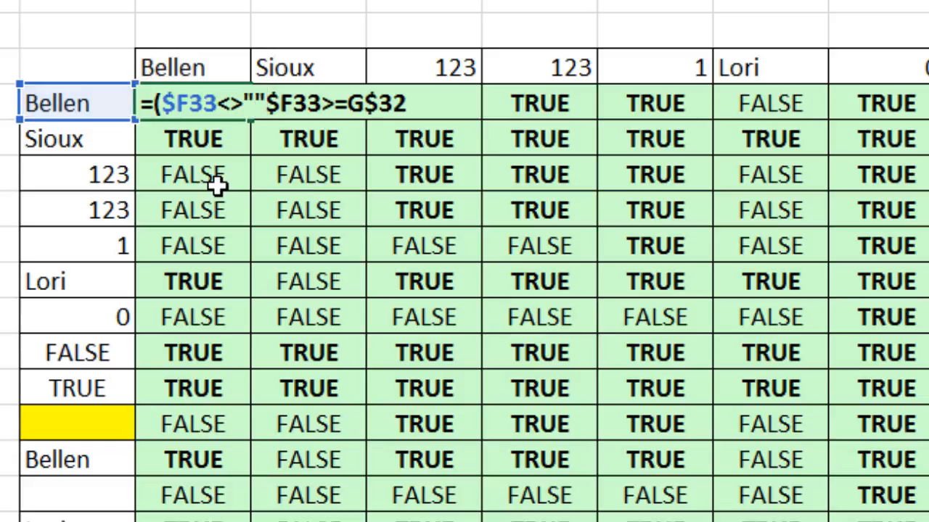
{"action": "type", "text": ")"}
{"action": "type", "text": "*("}
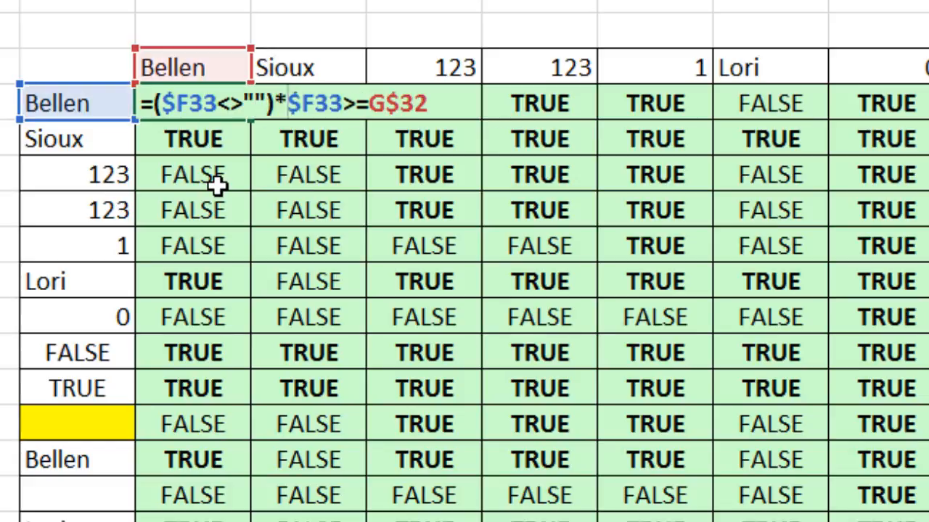
{"action": "left_click", "coordinate": [450, 98]}
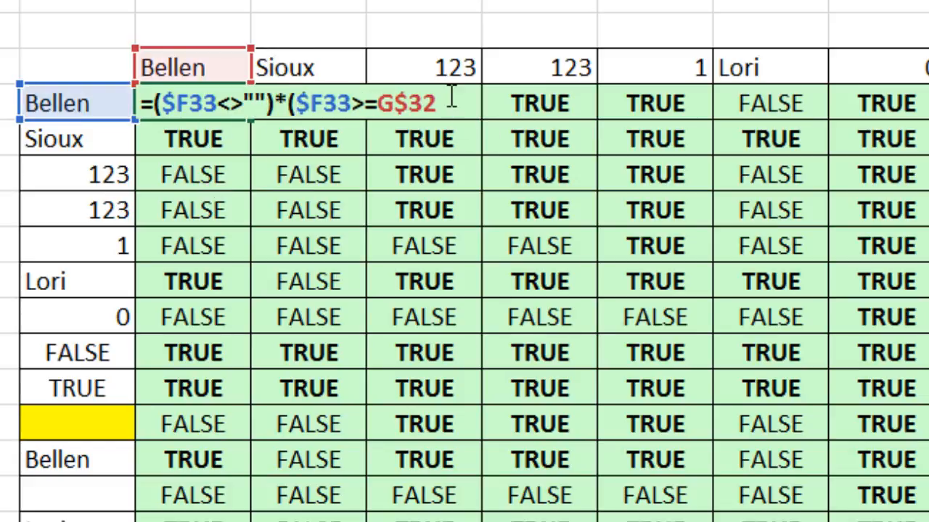
{"action": "type", "text": ")"}
{"action": "double_click", "coordinate": [254, 105]}
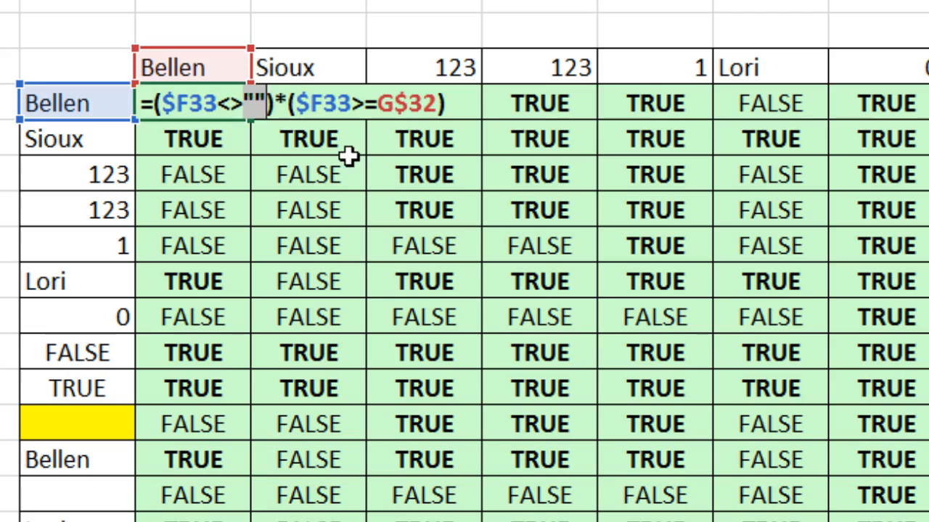
{"action": "key", "text": "ctrl+Return"}
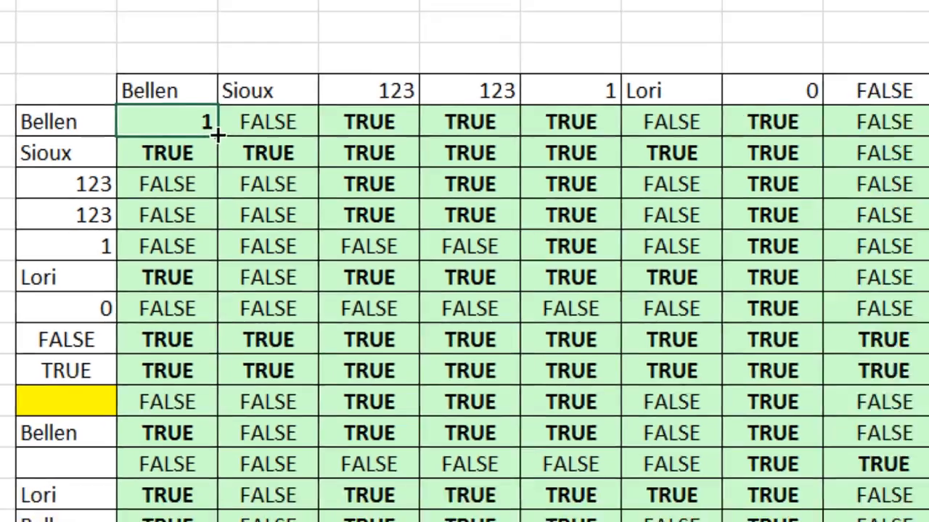
Copy the revised formula across and down through the entire comparison grid.
{"action": "left_click_drag", "start_coordinate": [251, 120], "coordinate": [812, 403]}
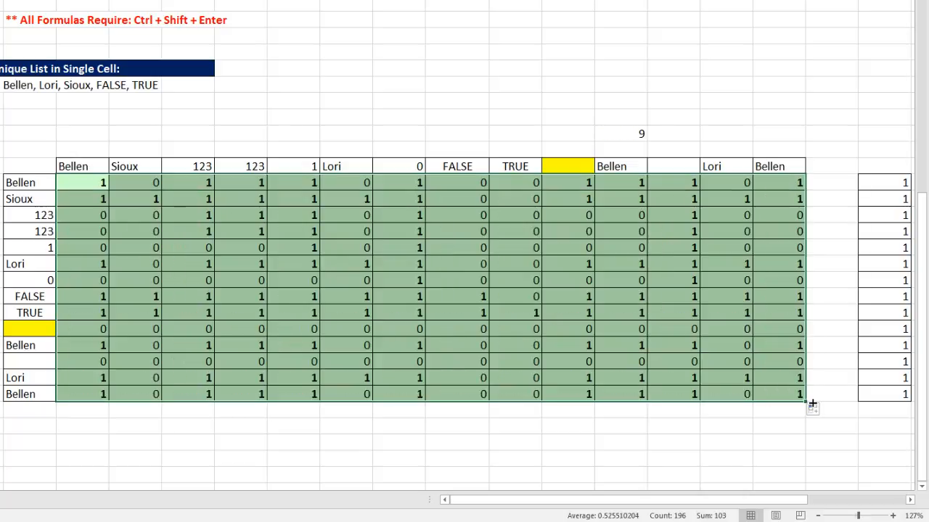
{"action": "left_click_drag", "start_coordinate": [85, 277], "coordinate": [786, 281]}
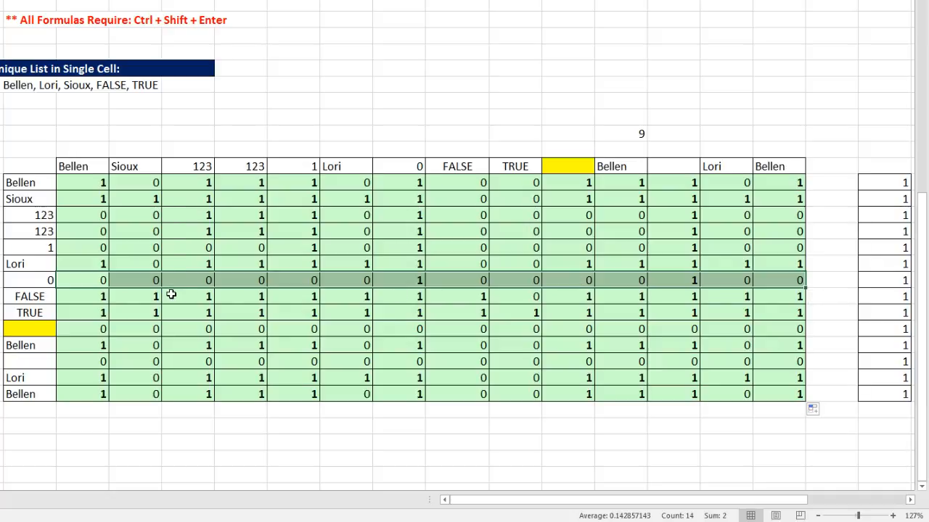
{"action": "left_click_drag", "start_coordinate": [89, 253], "coordinate": [784, 247]}
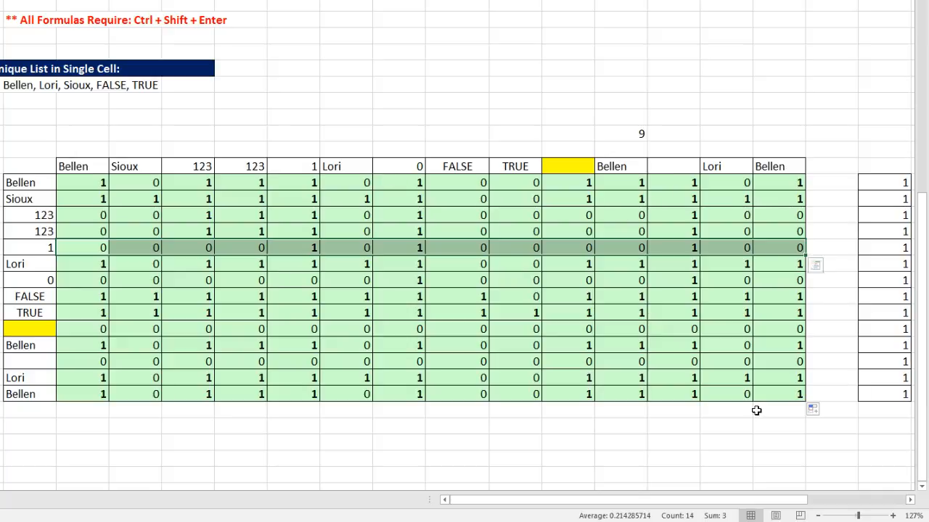
Enter the array formula =MMULT(G33:T46,V33:V46) in the cell above the comparison grid, previewing its result before confirming.
{"action": "left_click", "coordinate": [626, 131]}
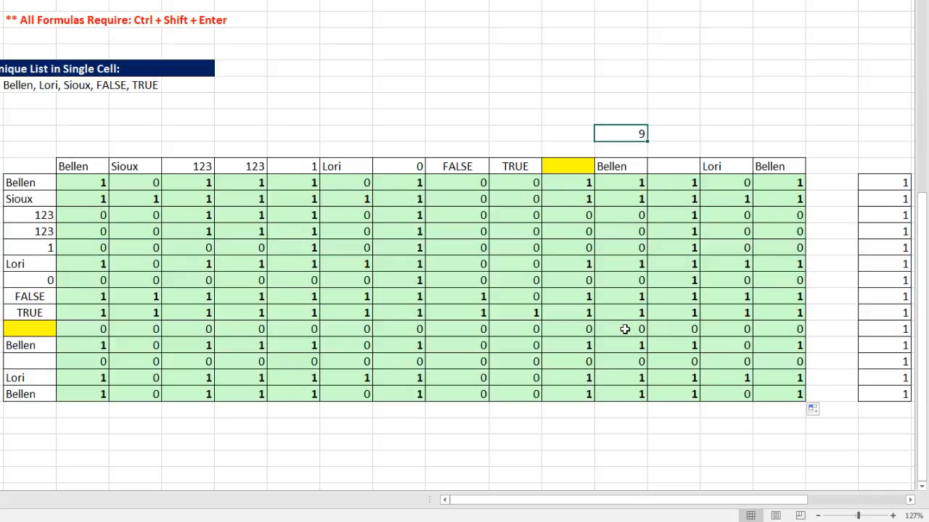
{"action": "type", "text": "=mm"}
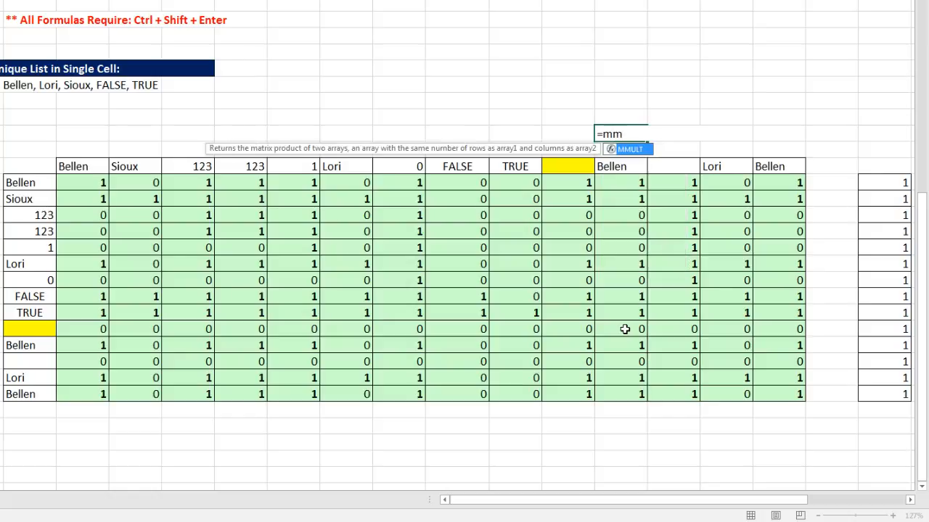
{"action": "key", "text": "Tab"}
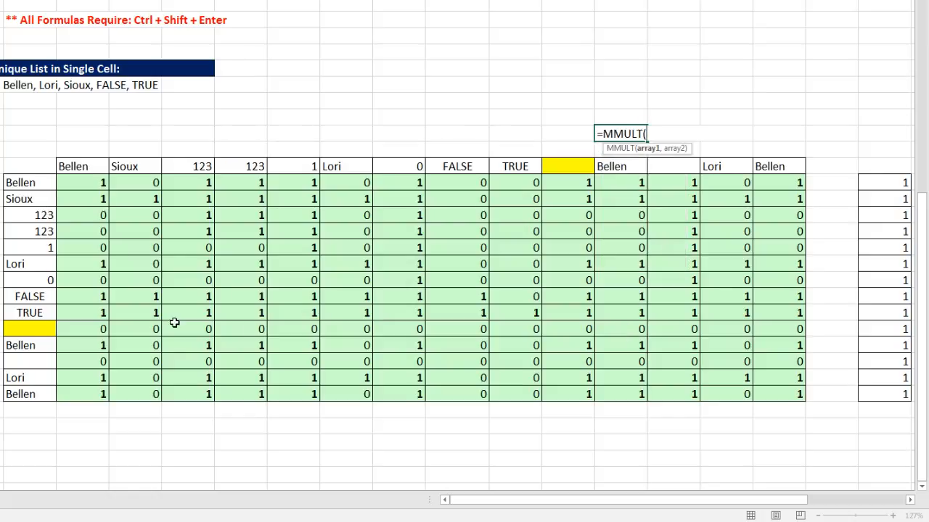
{"action": "left_click_drag", "start_coordinate": [98, 182], "coordinate": [781, 392]}
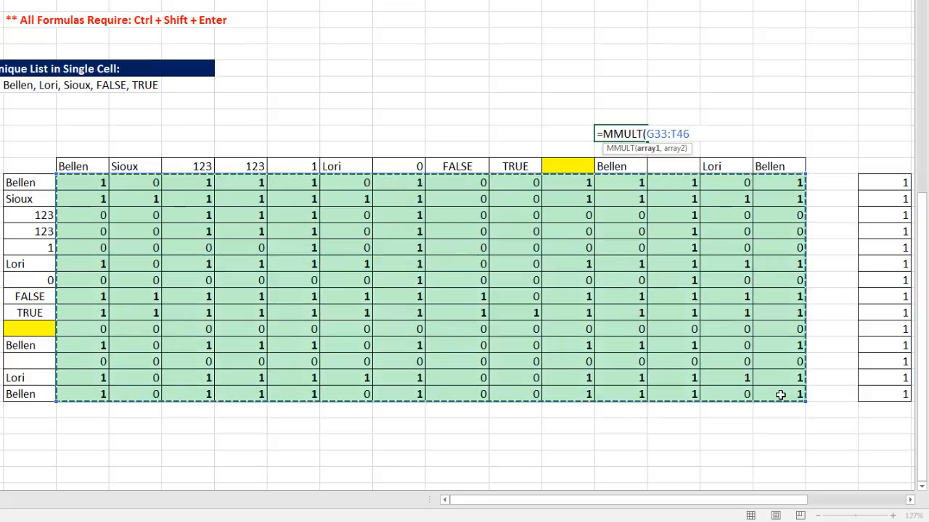
{"action": "type", "text": ","}
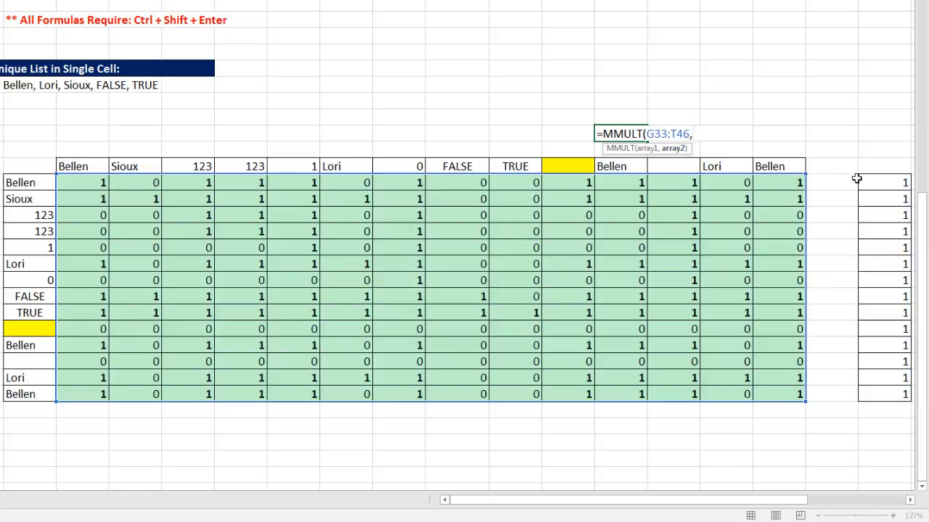
{"action": "left_click_drag", "start_coordinate": [870, 180], "coordinate": [887, 393]}
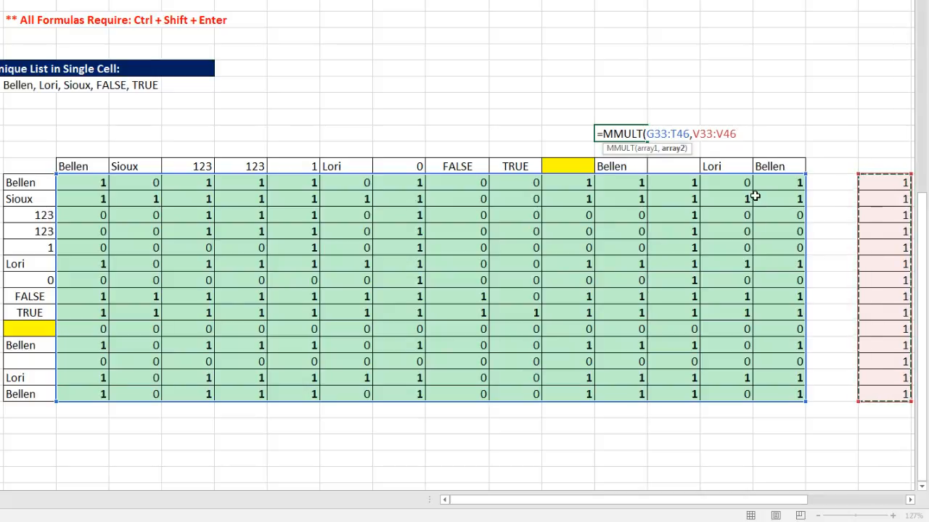
{"action": "type", "text": ")"}
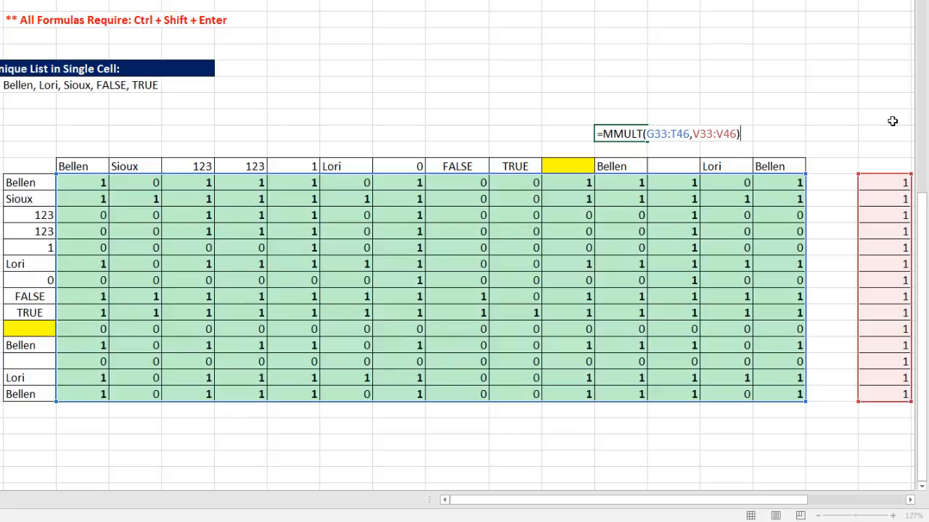
{"action": "key", "text": "F9"}
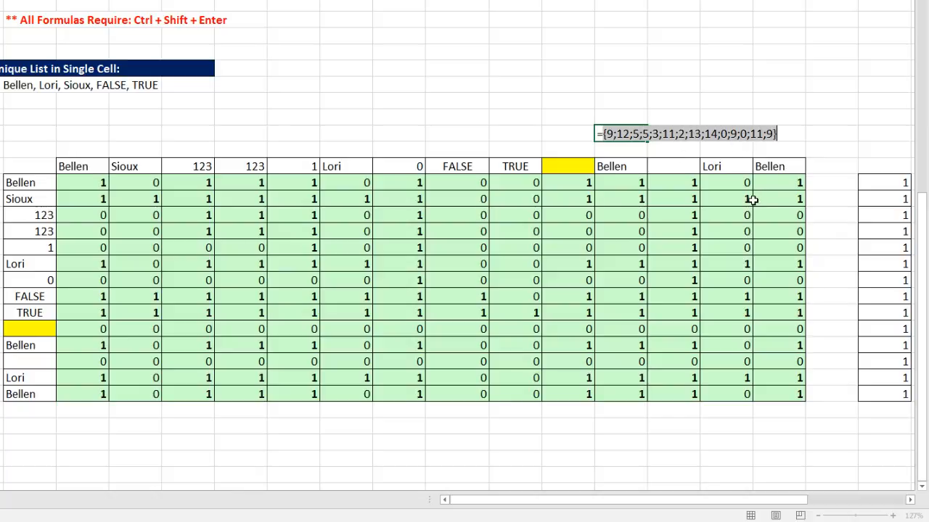
{"action": "key", "text": "ctrl+z"}
{"action": "key", "text": "ctrl+Return"}
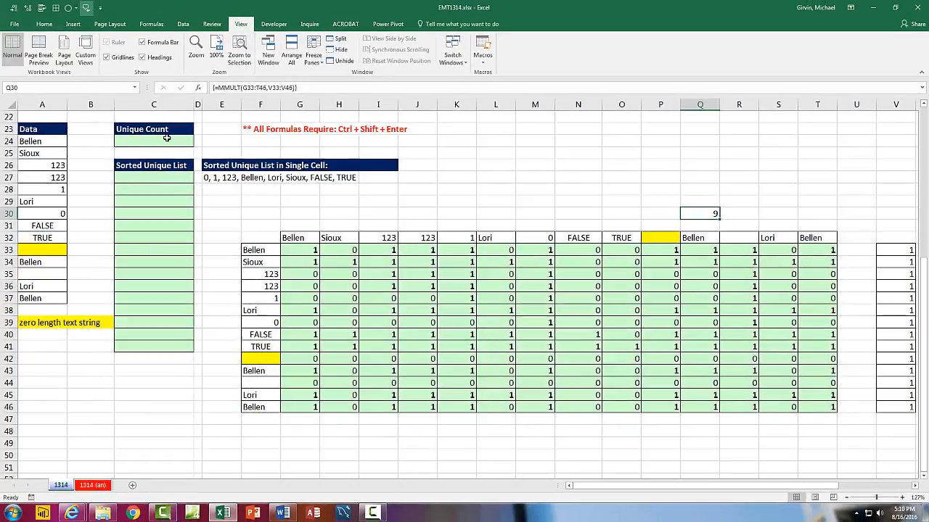
In the Unique Count cell, start the formula =(Data<>"")*(Data>=TRANSPOSE(Data)) and preview its array result.
{"action": "left_click", "coordinate": [167, 138]}
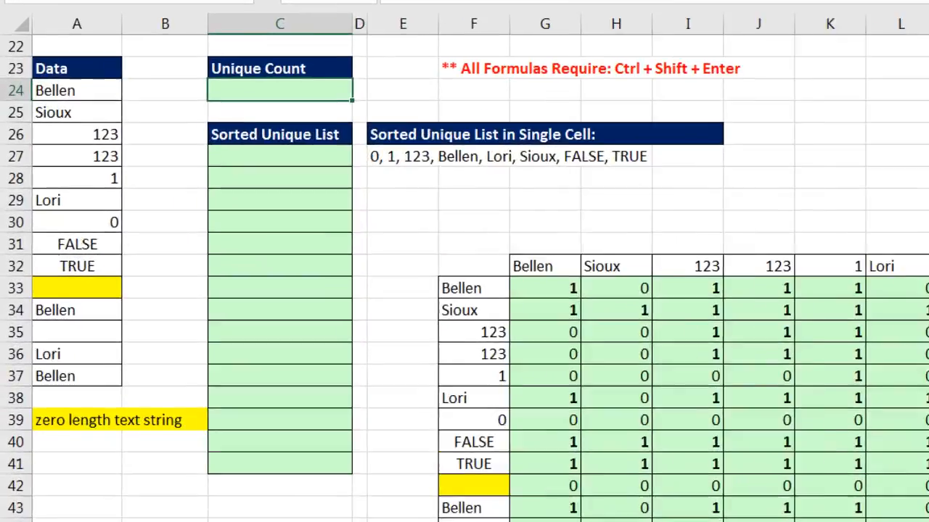
{"action": "type", "text": "=("}
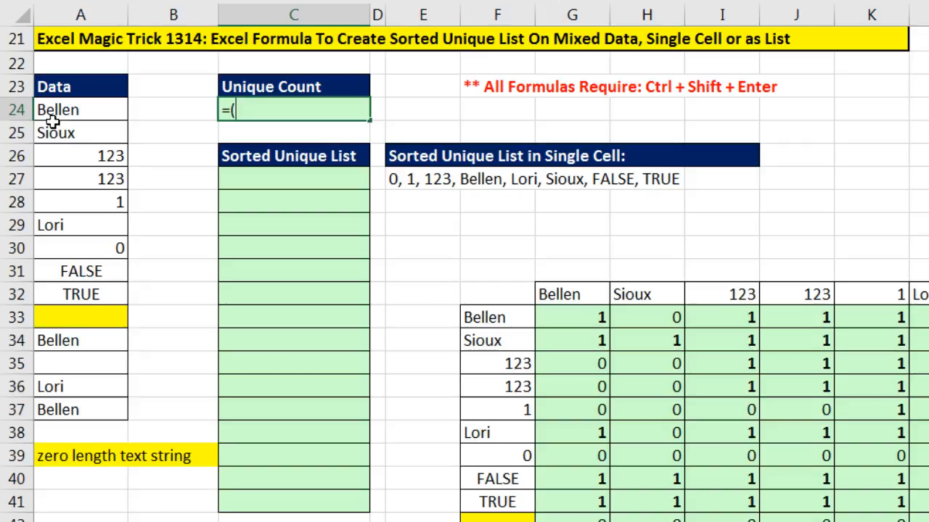
{"action": "left_click_drag", "start_coordinate": [66, 112], "coordinate": [76, 414]}
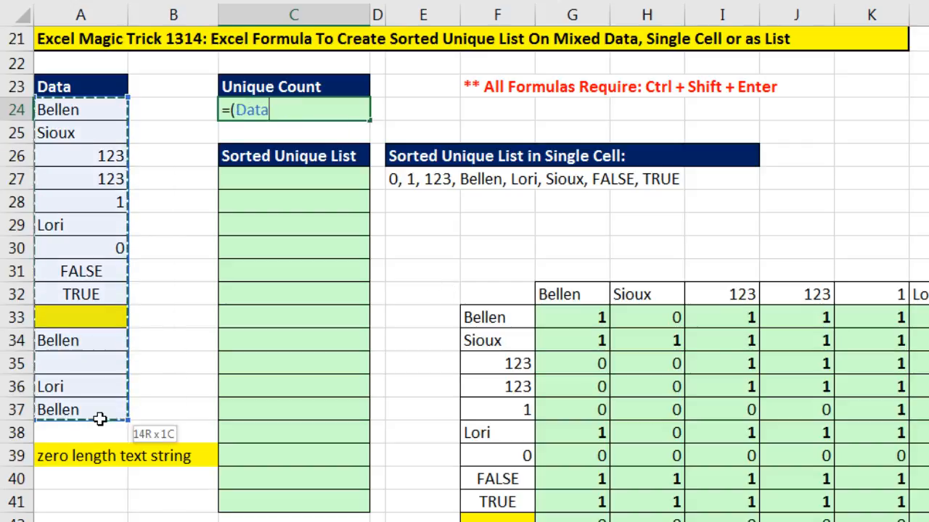
{"action": "type", "text": "<>\"\")*"}
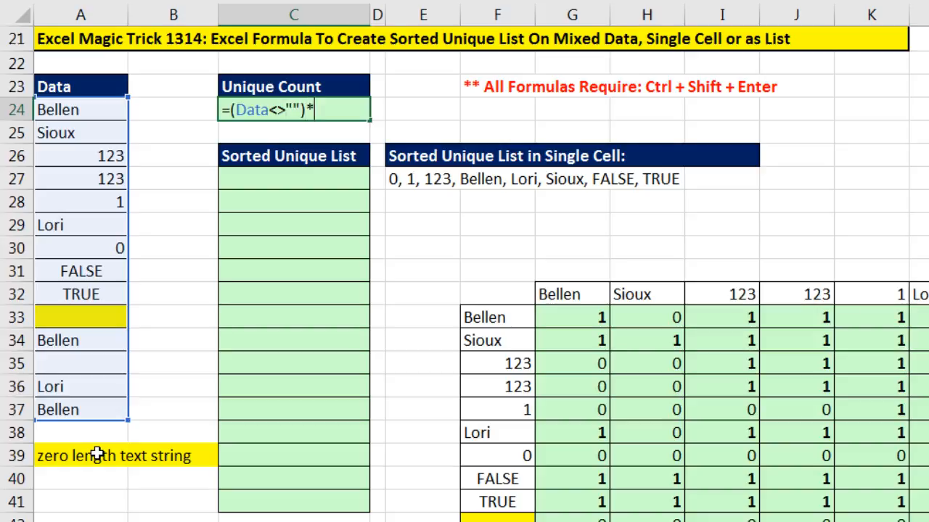
{"action": "type", "text": "(dat"}
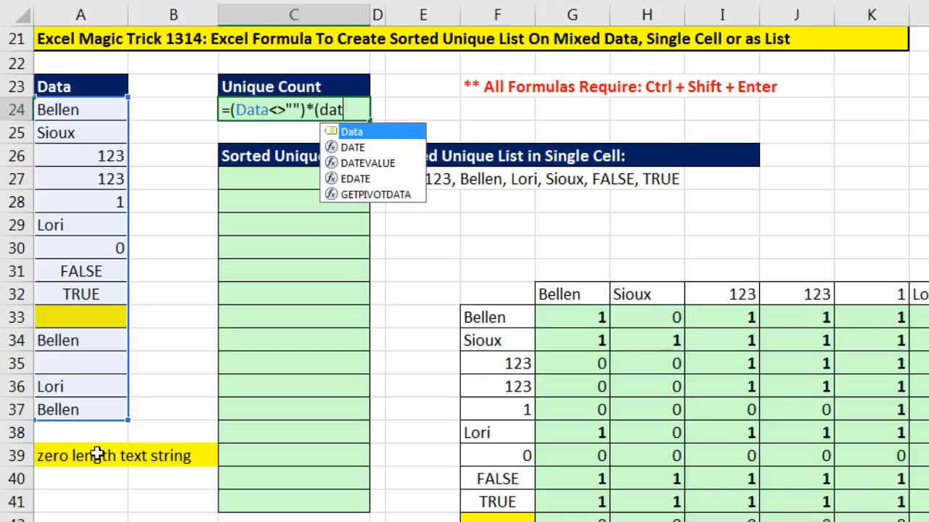
{"action": "key", "text": "Tab"}
{"action": "type", "text": ">=tr"}
{"action": "key", "text": "Tab"}
{"action": "left_click_drag", "start_coordinate": [89, 112], "coordinate": [80, 410]}
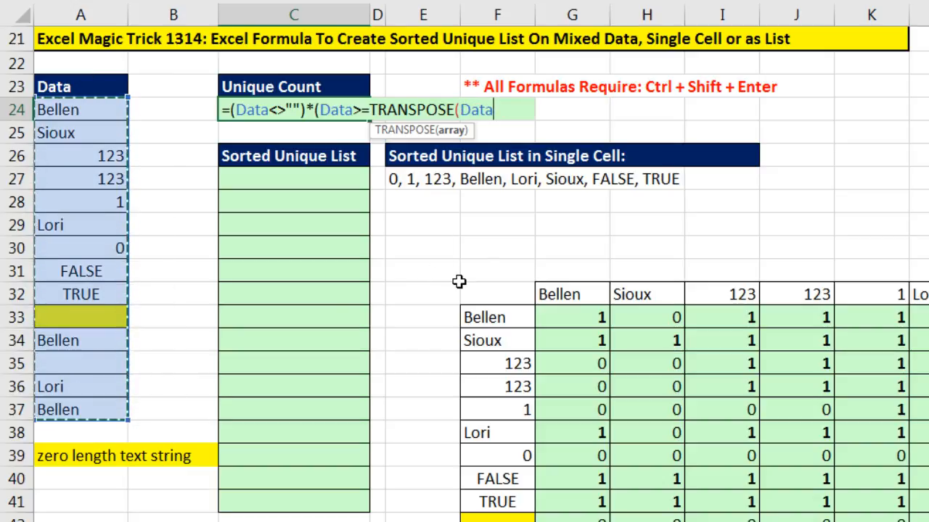
{"action": "type", "text": "))"}
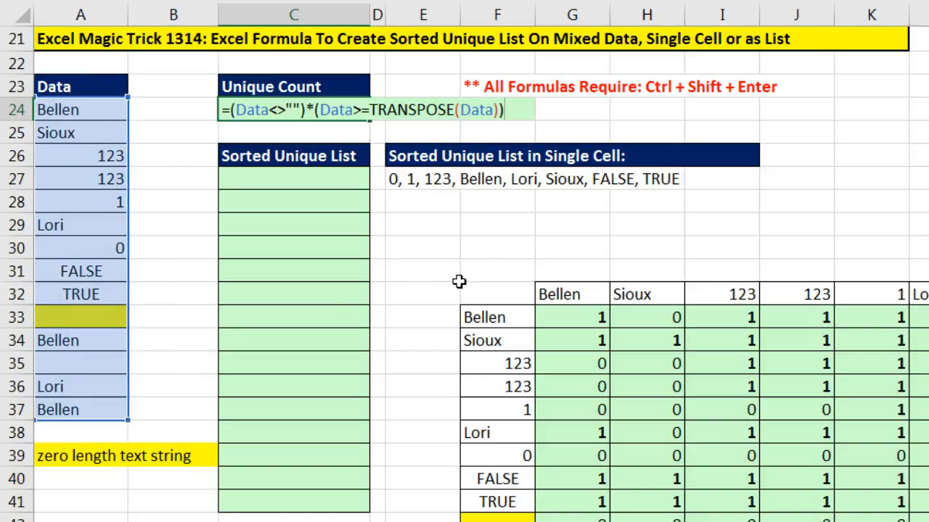
{"action": "key", "text": "F9"}
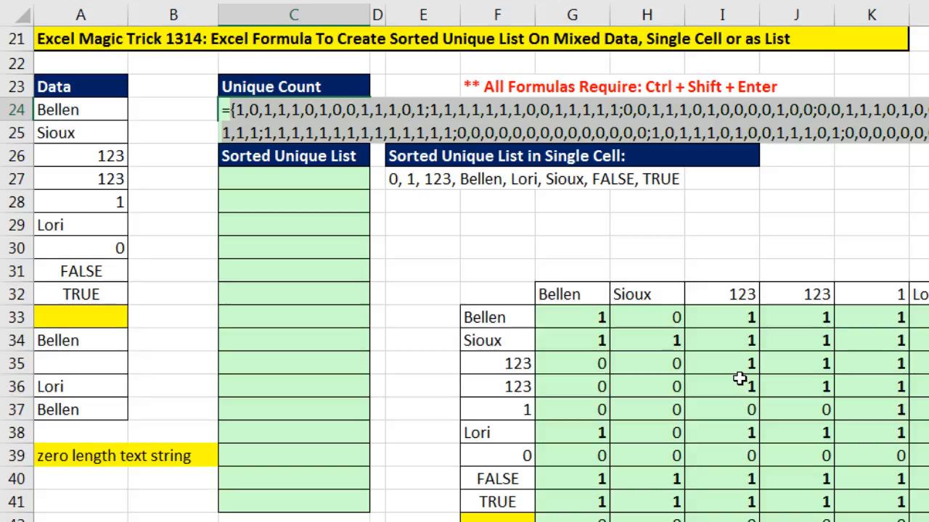
{"action": "key", "text": "ctrl+z"}
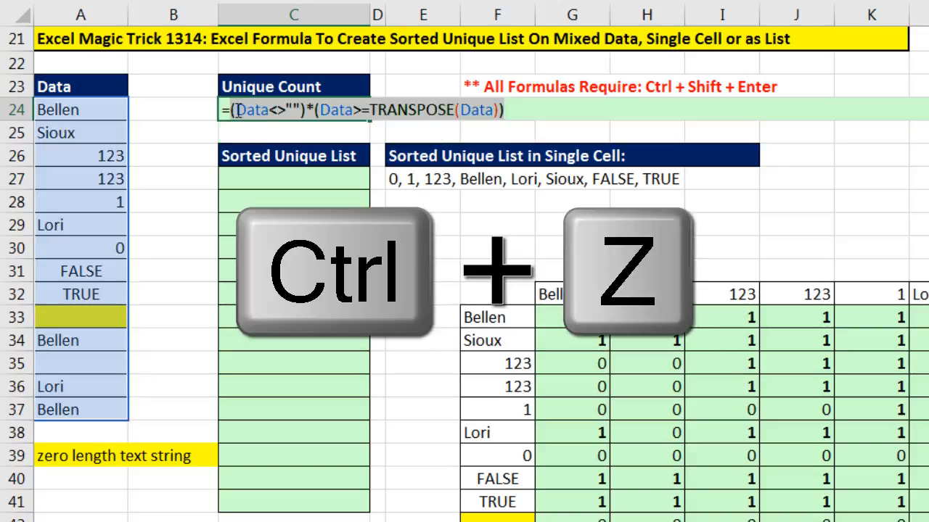
Wrap that expression in MMULT with 1^ROW(Data) as the second array, and preview that column of ones.
{"action": "left_click", "coordinate": [229, 109]}
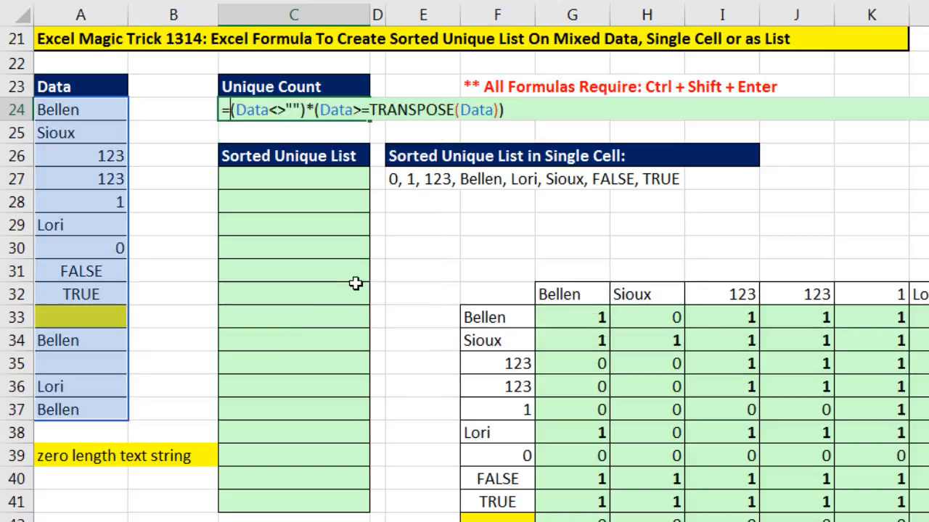
{"action": "type", "text": "mm"}
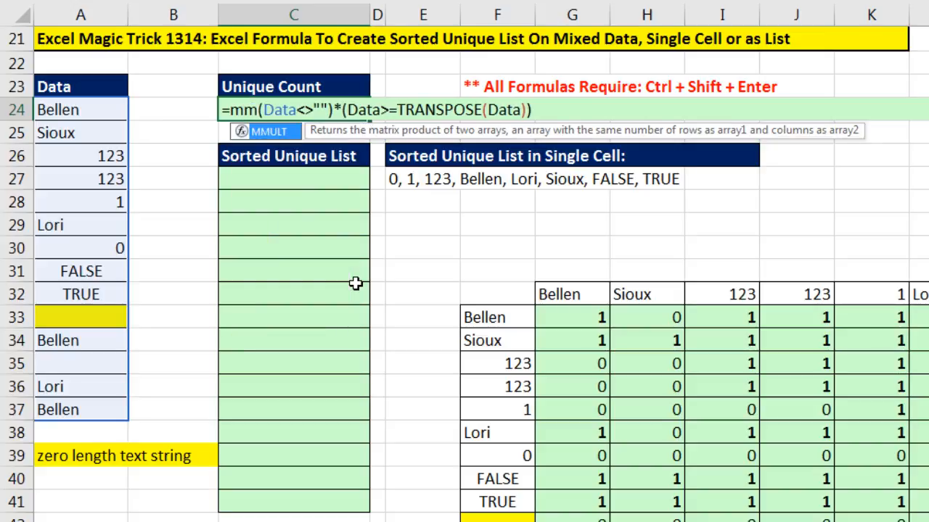
{"action": "key", "text": "Tab"}
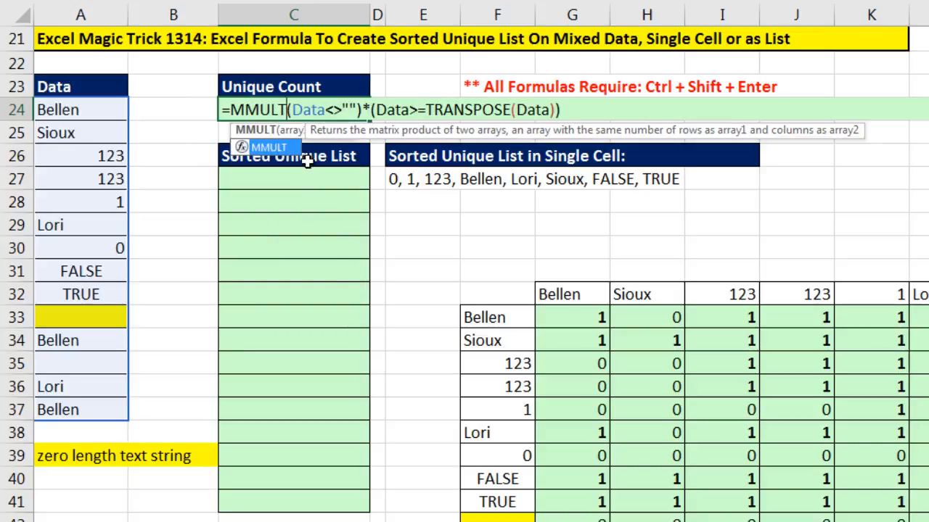
{"action": "type", "text": "("}
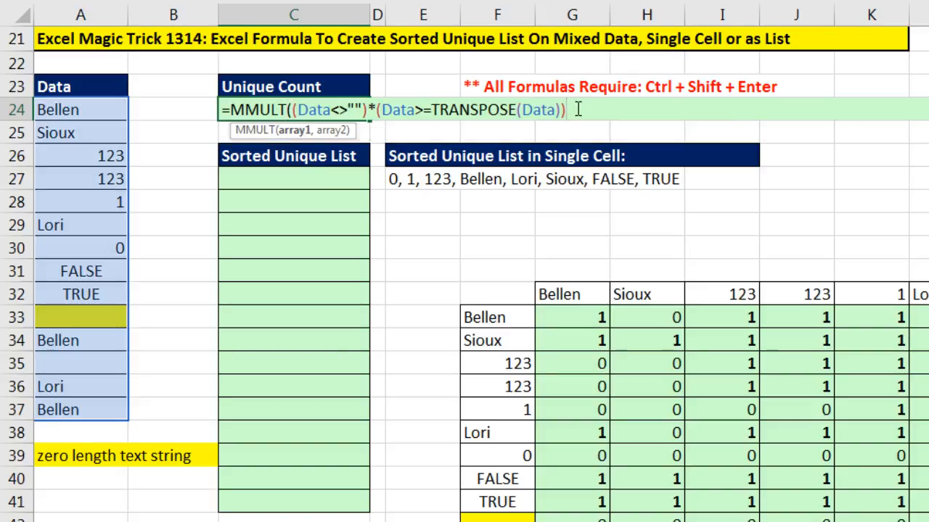
{"action": "type", "text": ",1^"}
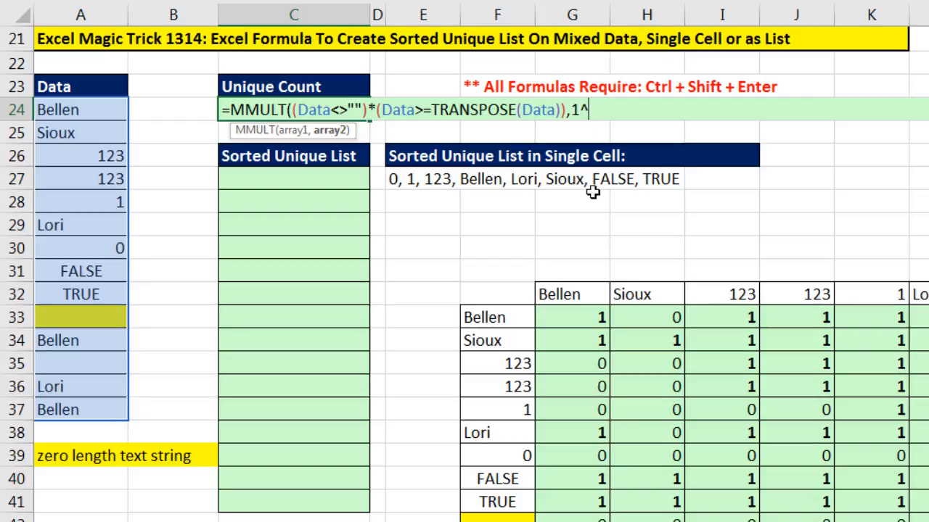
{"action": "type", "text": "row"}
{"action": "key", "text": "Tab"}
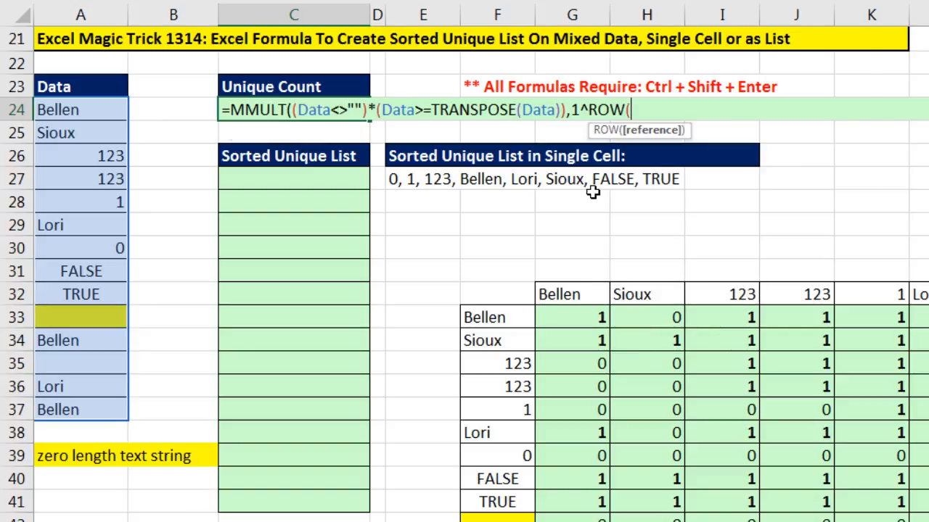
{"action": "left_click_drag", "start_coordinate": [72, 110], "coordinate": [89, 406]}
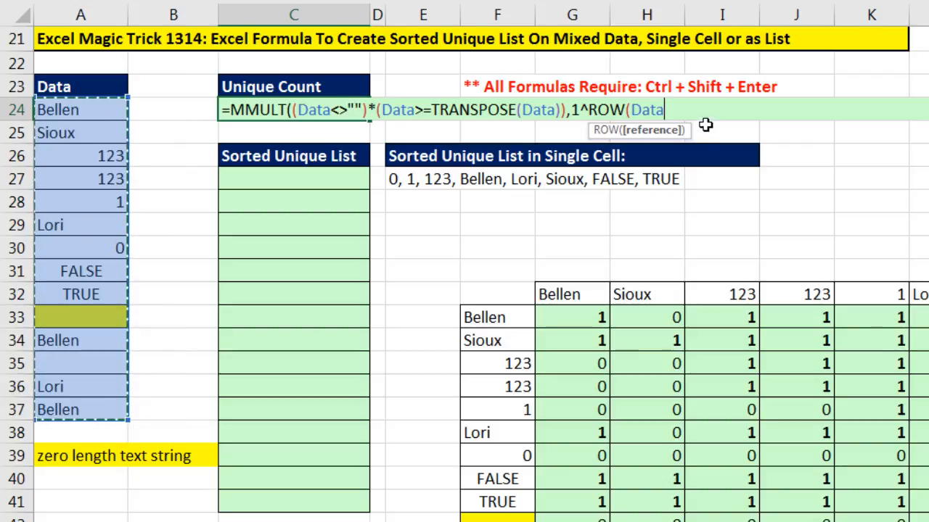
{"action": "type", "text": ")"}
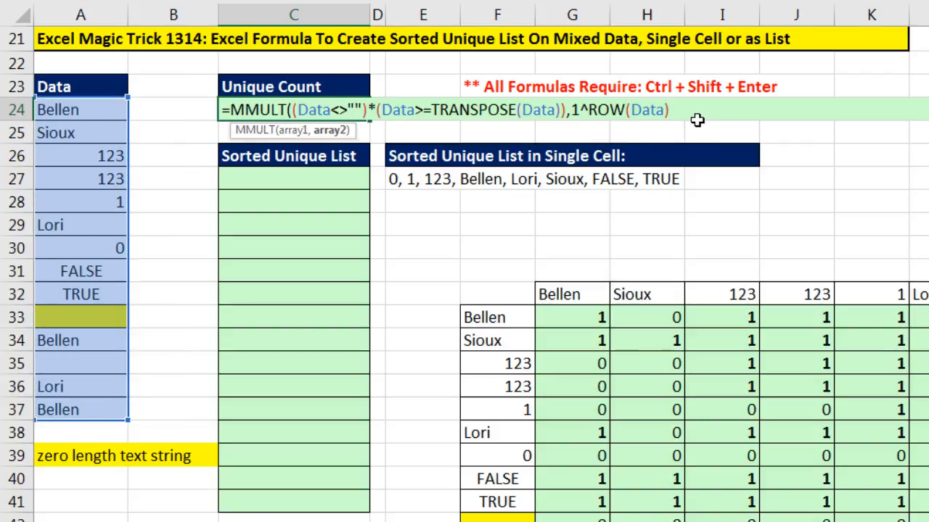
{"action": "left_click", "coordinate": [332, 130]}
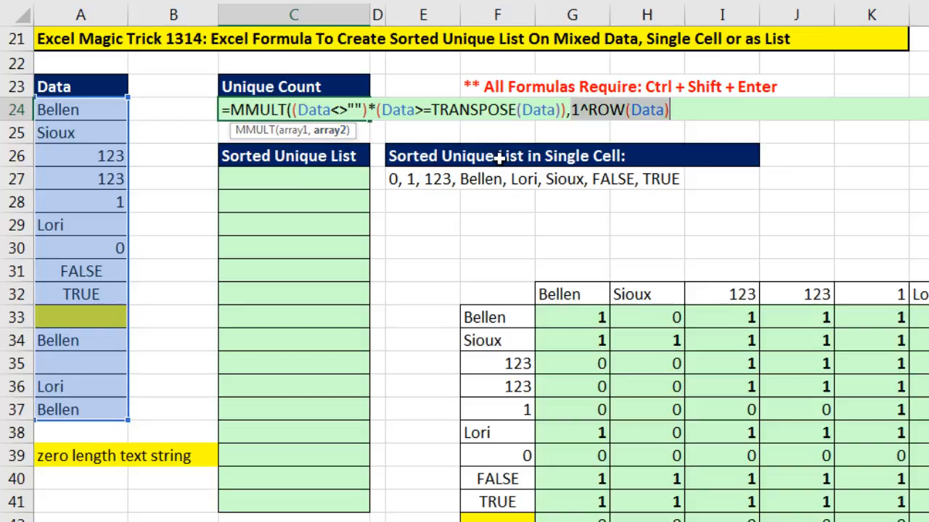
{"action": "key", "text": "F9"}
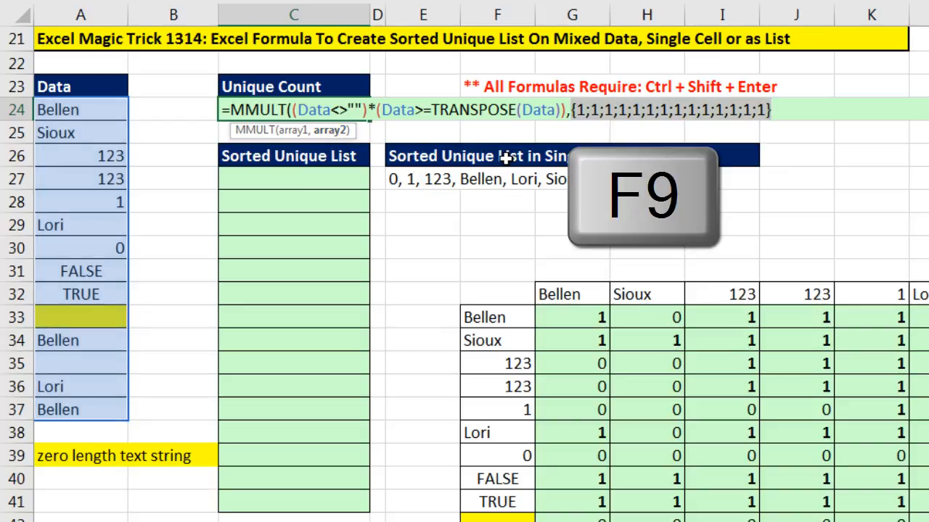
{"action": "key", "text": "ctrl+z"}
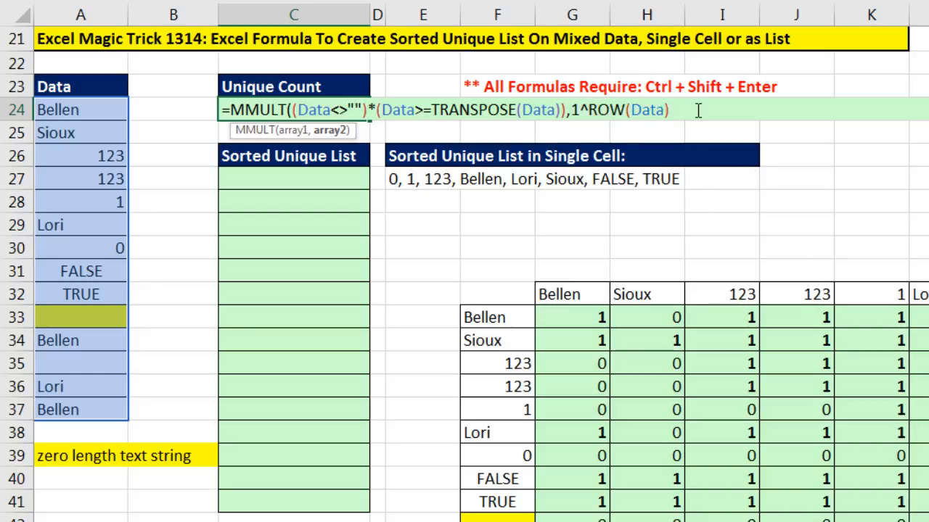
Close the MMULT function and preview its array of row totals.
{"action": "type", "text": ")"}
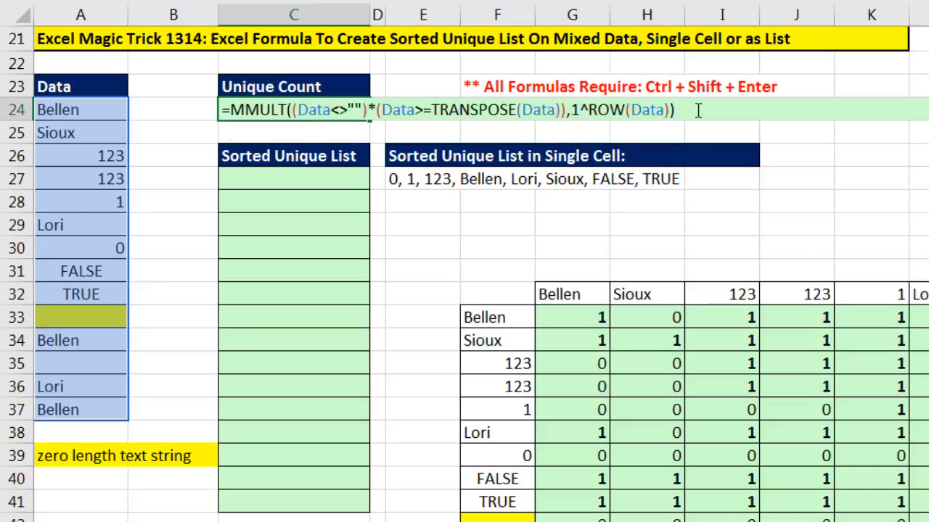
{"action": "key", "text": "F9"}
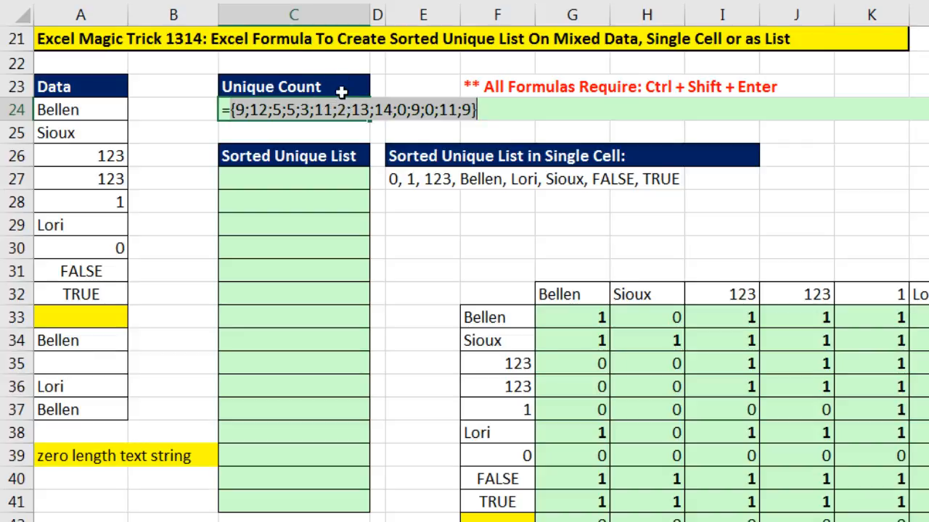
{"action": "key", "text": "ctrl+z"}
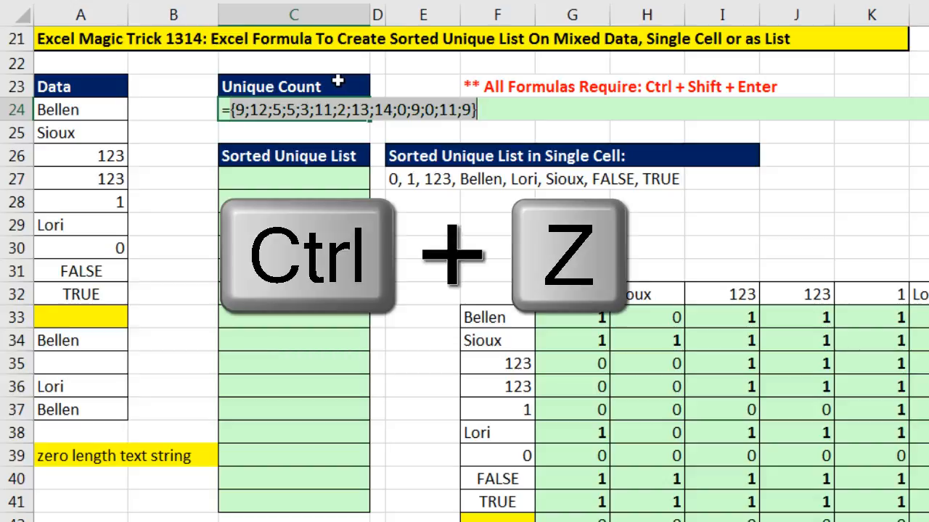
Wrap the MMULT expression in MATCH, starting its lookup value with ROW(Data).
{"action": "left_click", "coordinate": [231, 109]}
{"action": "type", "text": "m"}
{"action": "key", "text": "Tab"}
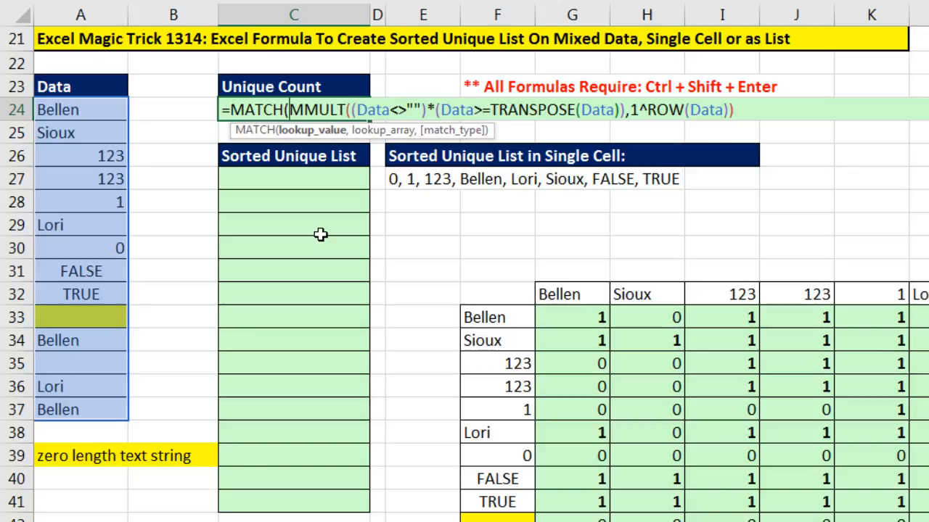
{"action": "type", "text": ","}
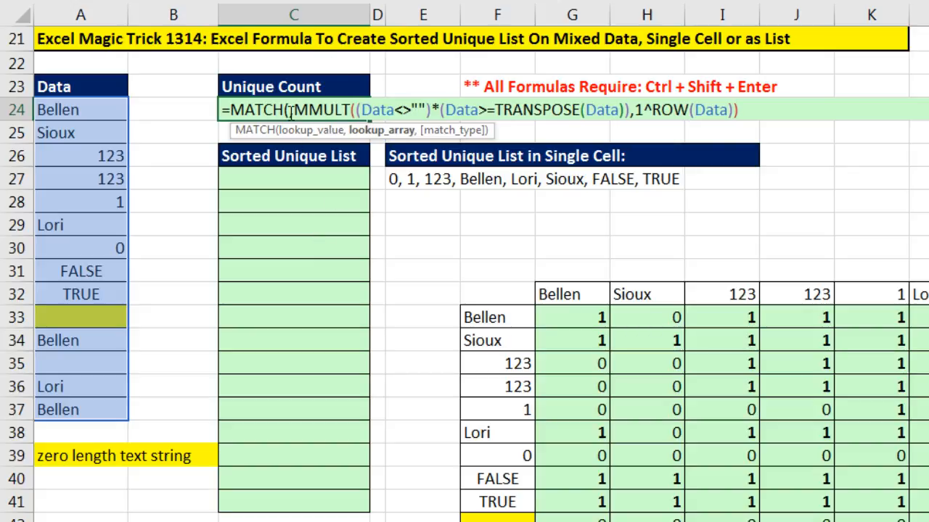
{"action": "key", "text": "Left"}
{"action": "type", "text": "row"}
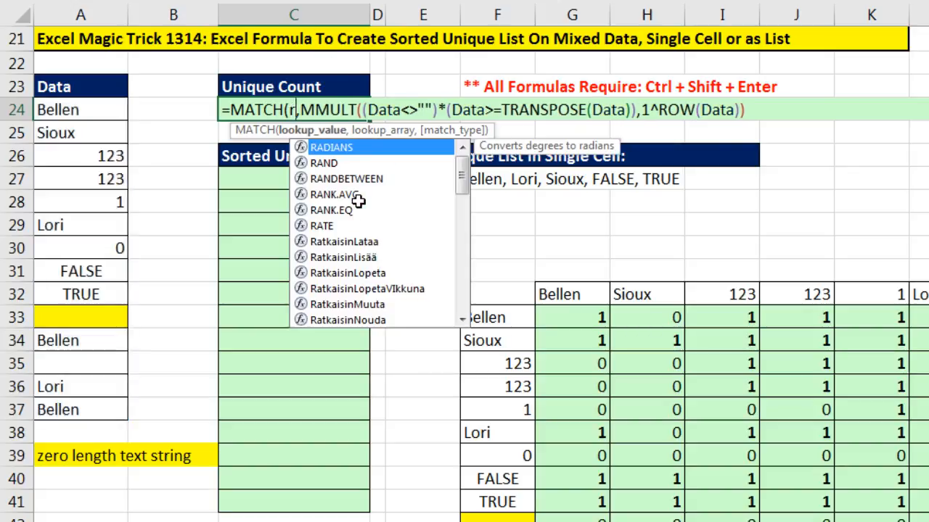
{"action": "key", "text": "Tab"}
{"action": "left_click_drag", "start_coordinate": [93, 110], "coordinate": [73, 412]}
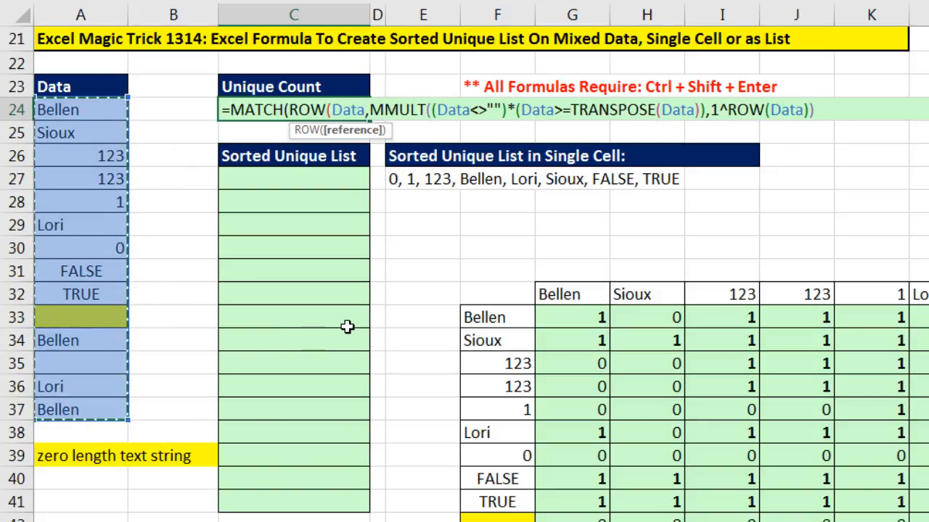
{"action": "type", "text": ")"}
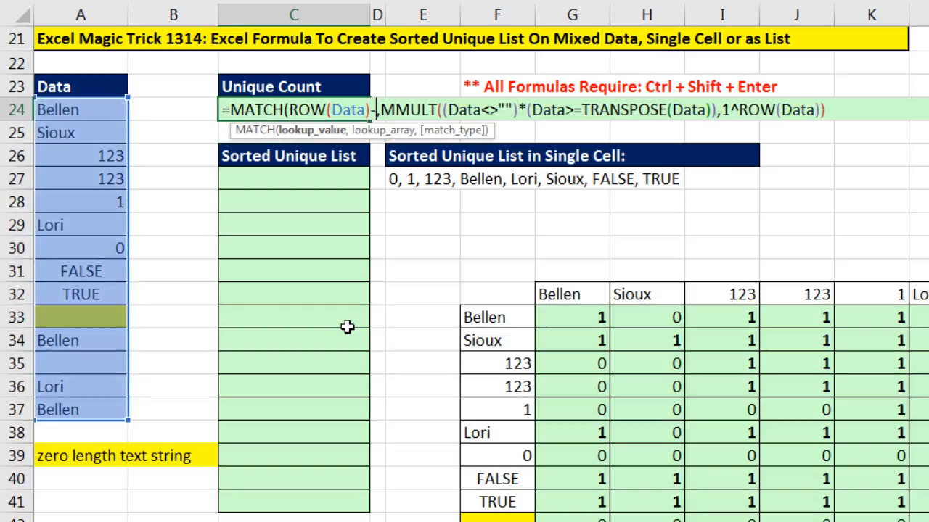
{"action": "type", "text": "-row"}
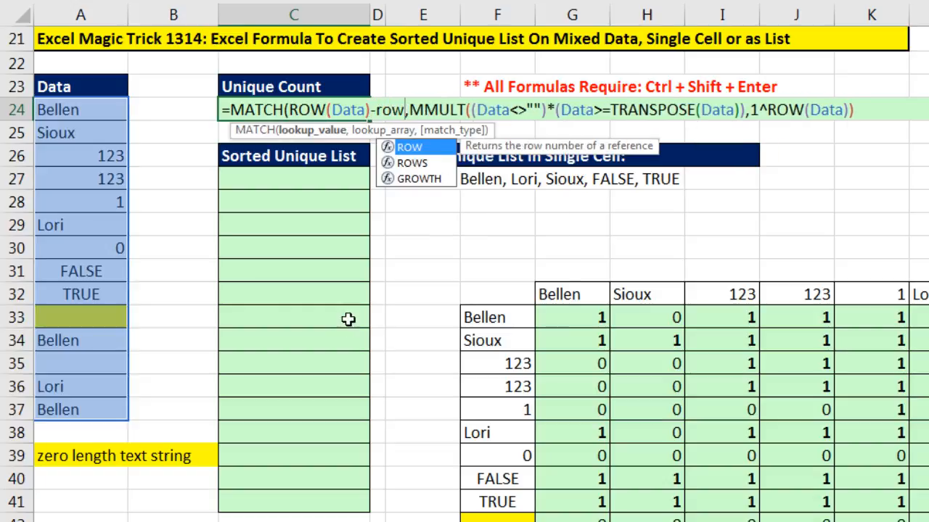
Subtract ROW(A23) from the lookup value to form ROW(Data)-ROW(A23), and preview that sequence of numbers.
{"action": "key", "text": "Tab"}
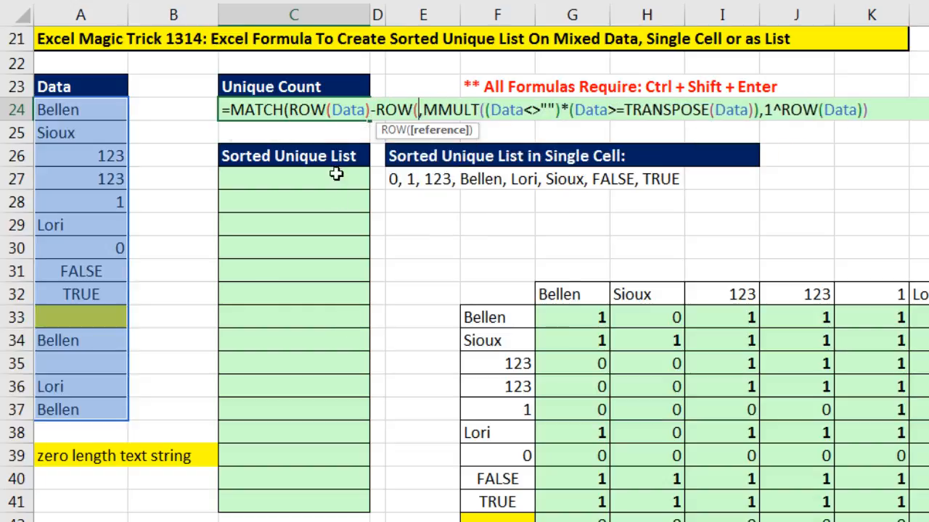
{"action": "left_click", "coordinate": [65, 85]}
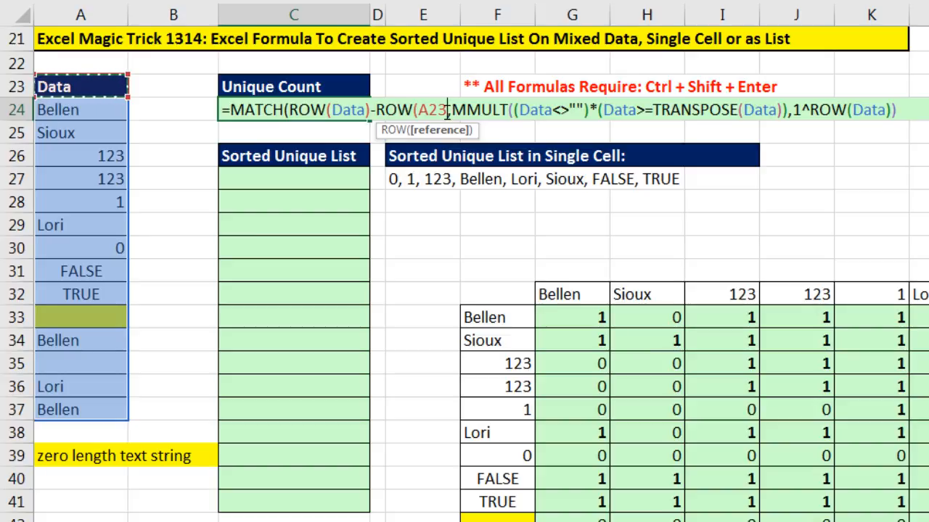
{"action": "type", "text": "),"}
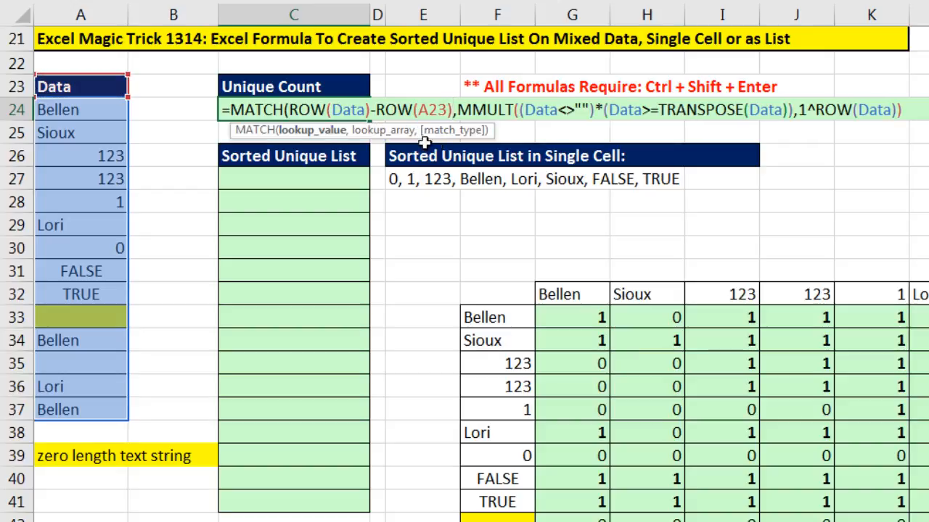
{"action": "left_click", "coordinate": [317, 130]}
{"action": "key", "text": "F9"}
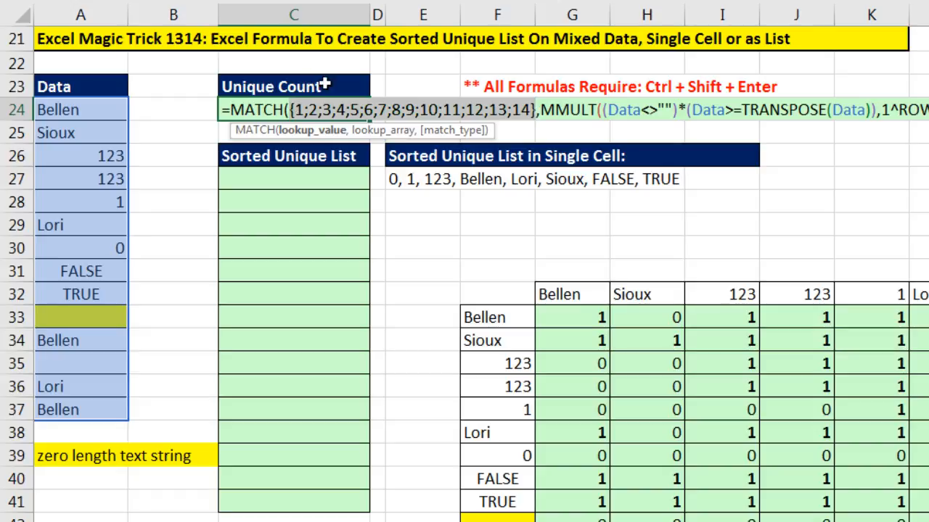
{"action": "key", "text": "ctrl+z"}
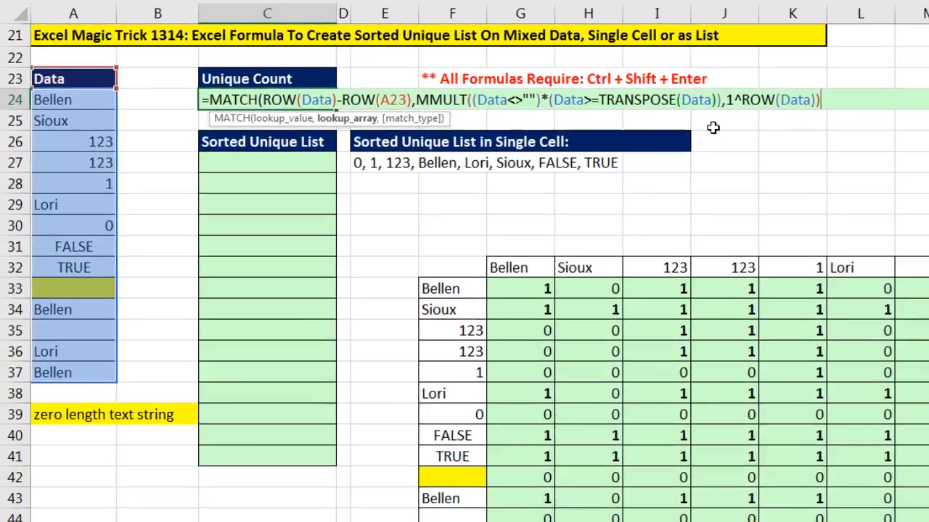
Set MATCH's match type to 0, close the function, and preview its array result.
{"action": "type", "text": ","}
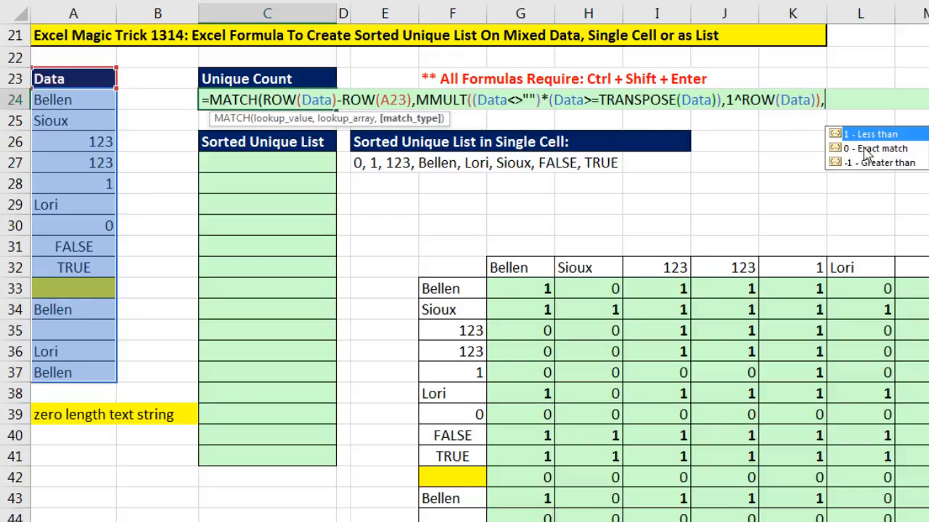
{"action": "type", "text": "0)"}
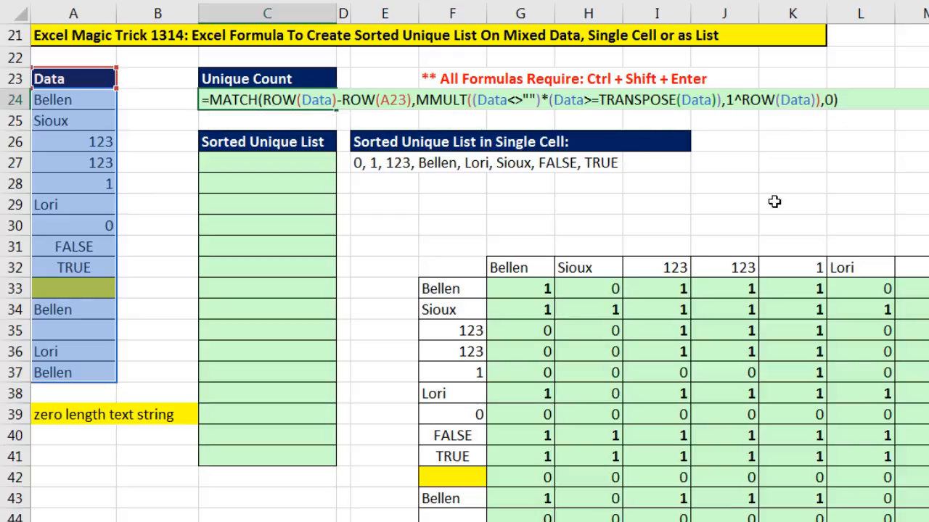
{"action": "key", "text": "F9"}
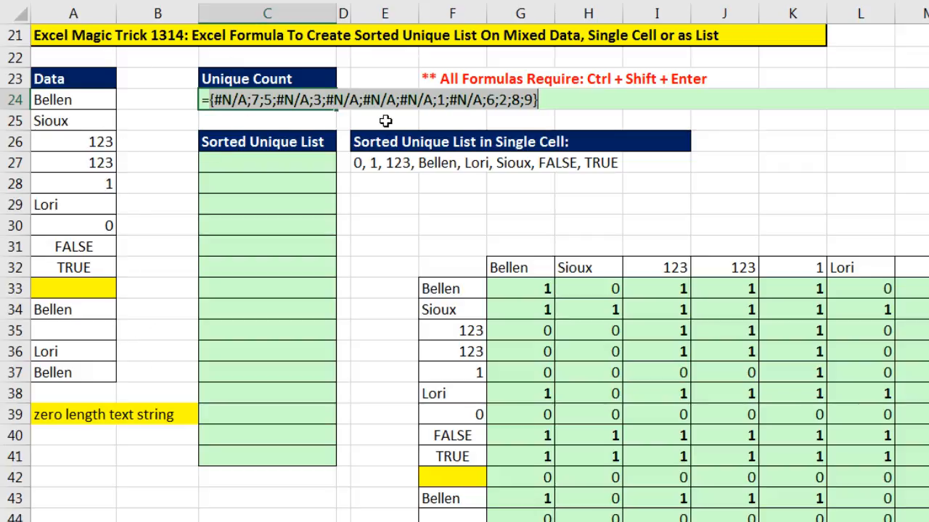
{"action": "key", "text": "ctrl+z"}
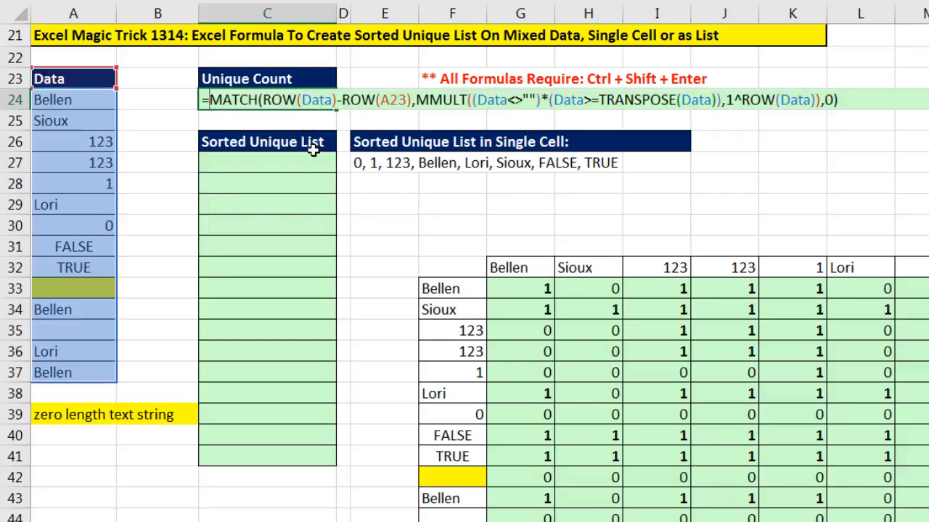
Wrap the MATCH formula in COUNT and enter it as an array formula in the Unique Count cell.
{"action": "type", "text": "coun"}
{"action": "key", "text": "Tab"}
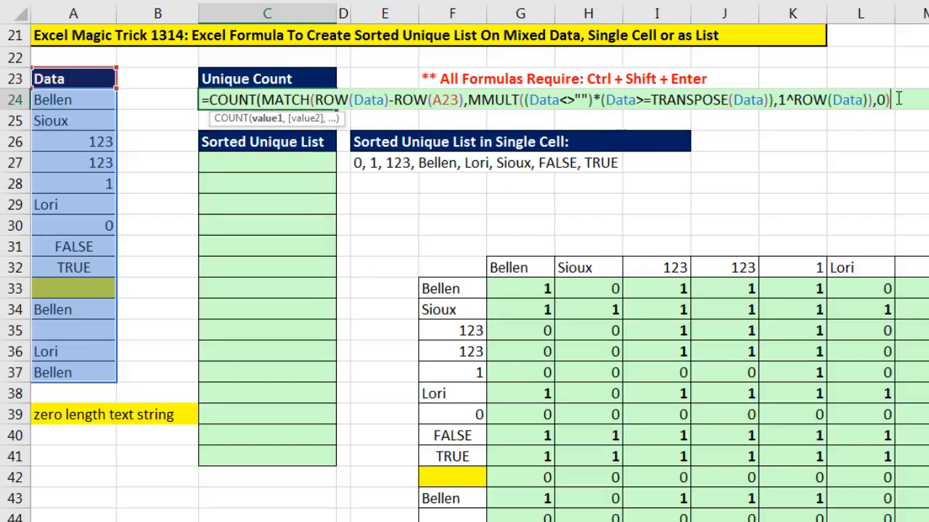
{"action": "type", "text": ")"}
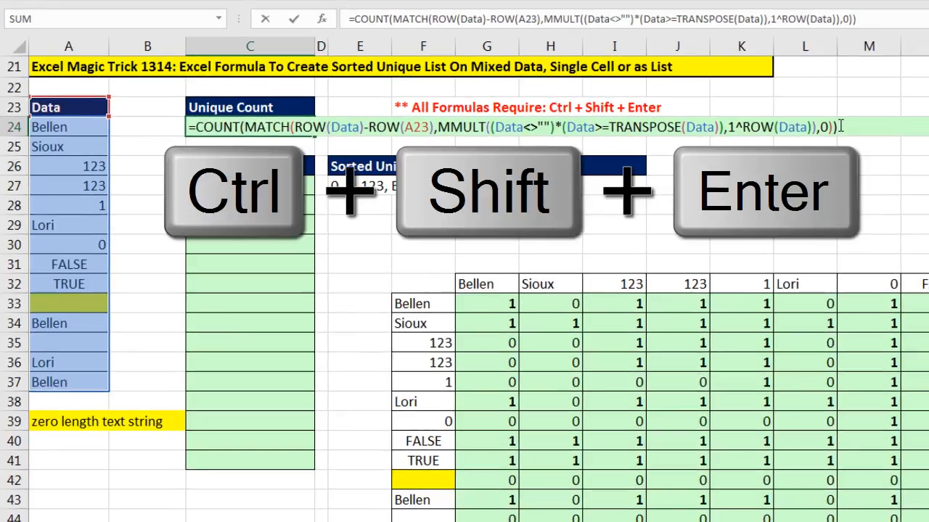
{"action": "key", "text": "ctrl+shift+Return"}
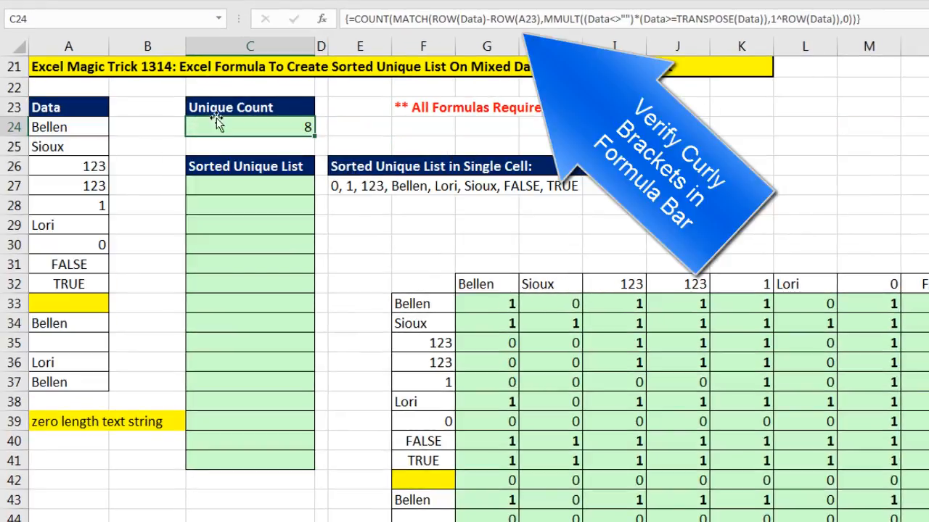
Copy the MATCH portion of the Unique Count formula without changing the cell.
{"action": "double_click", "coordinate": [233, 127]}
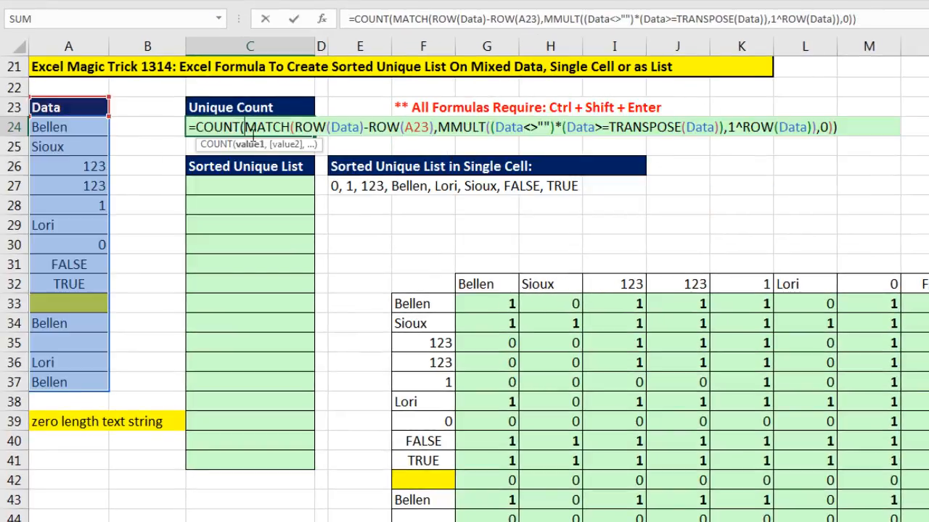
{"action": "left_click", "coordinate": [254, 145]}
{"action": "key", "text": "ctrl+c"}
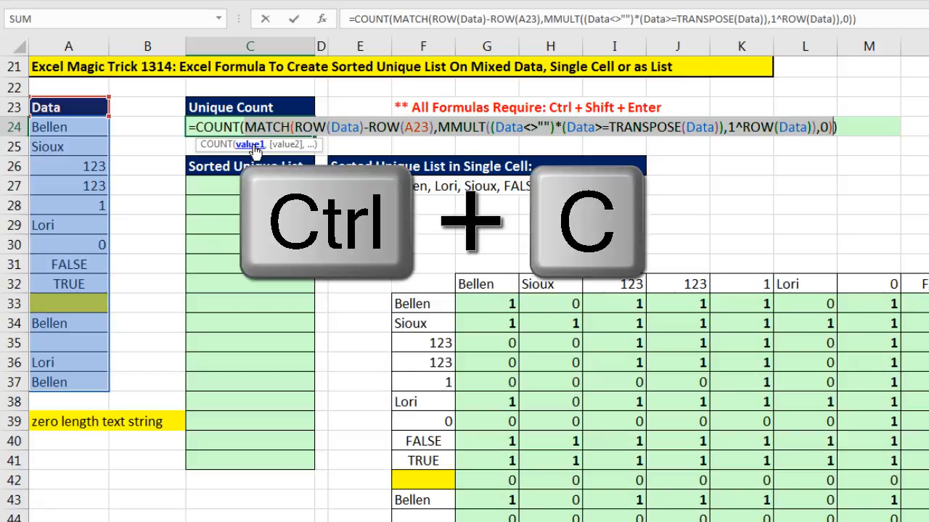
{"action": "key", "text": "Escape"}
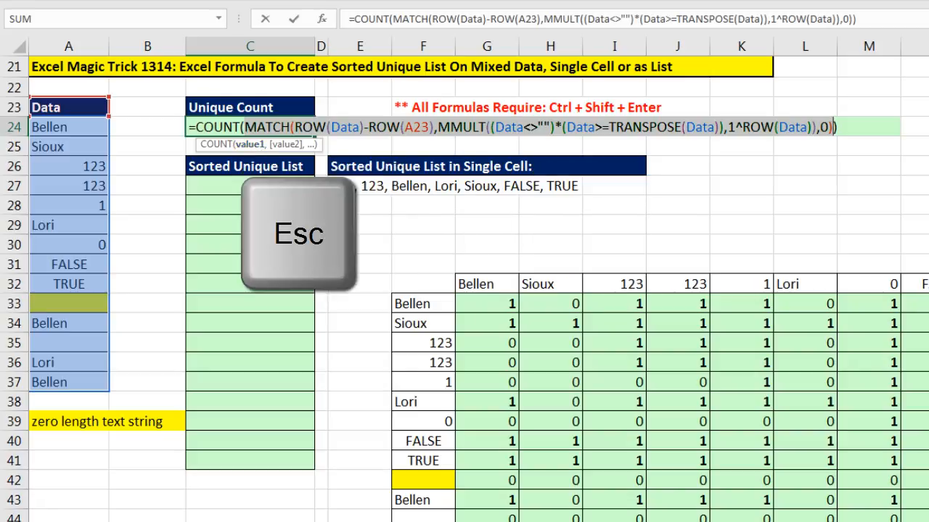
Paste the MATCH expression as a new formula in the first Sorted Unique List cell and preview its array.
{"action": "type", "text": "="}
{"action": "key", "text": "ctrl+v"}
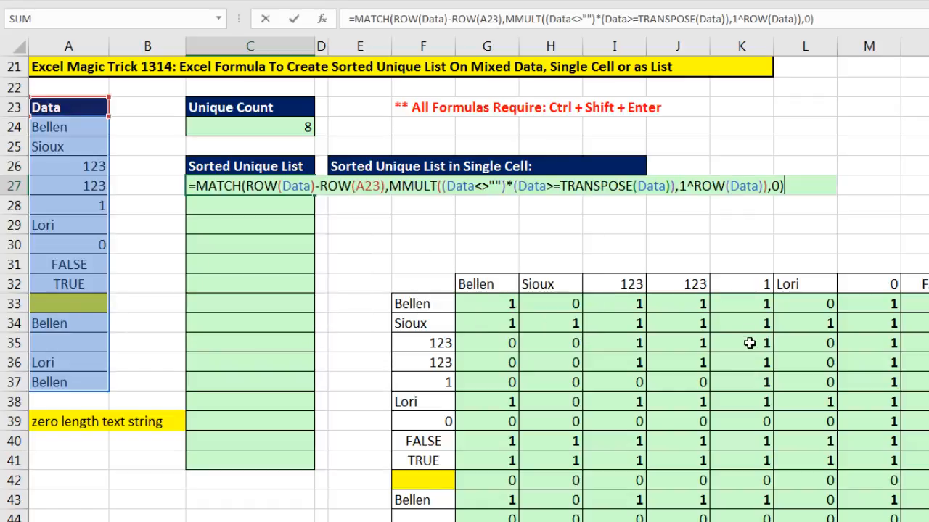
{"action": "key", "text": "F9"}
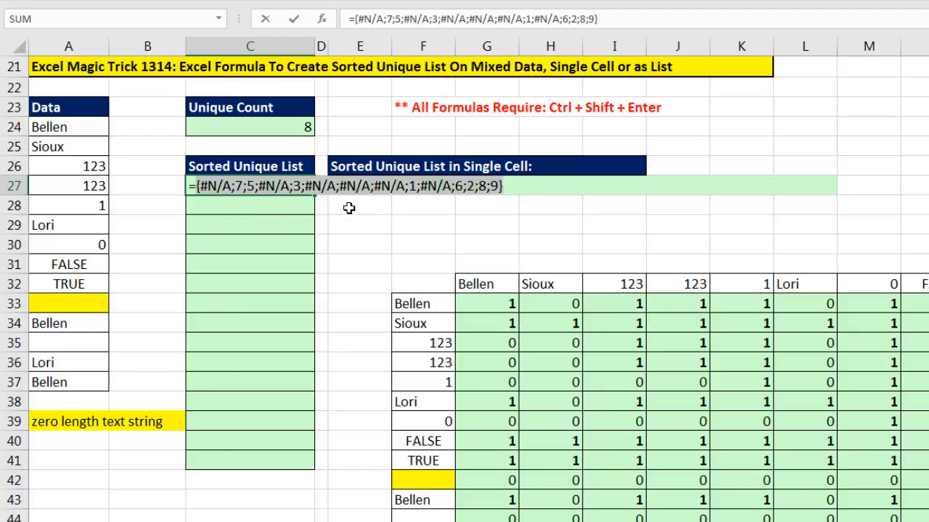
{"action": "key", "text": "ctrl+z"}
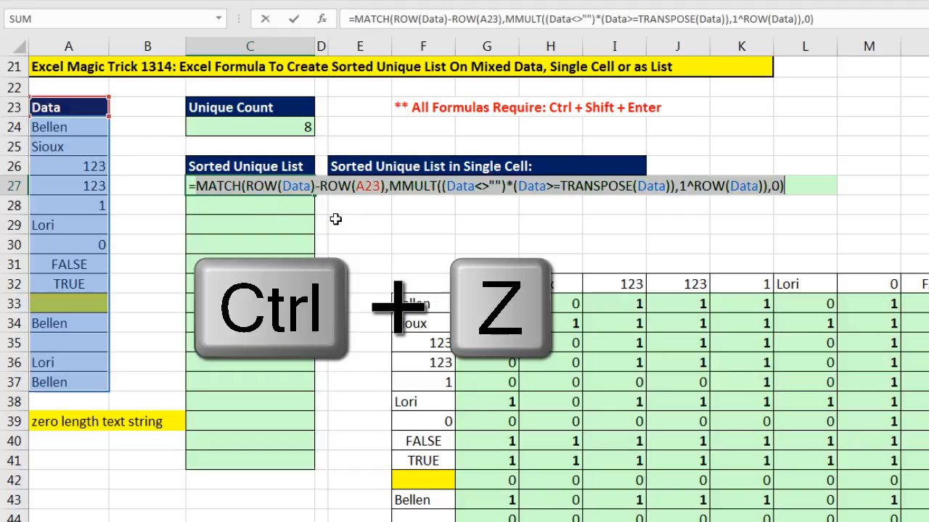
Wrap the MATCH expression in IFNA returning "" for errors, and preview the resulting array.
{"action": "left_click", "coordinate": [197, 186]}
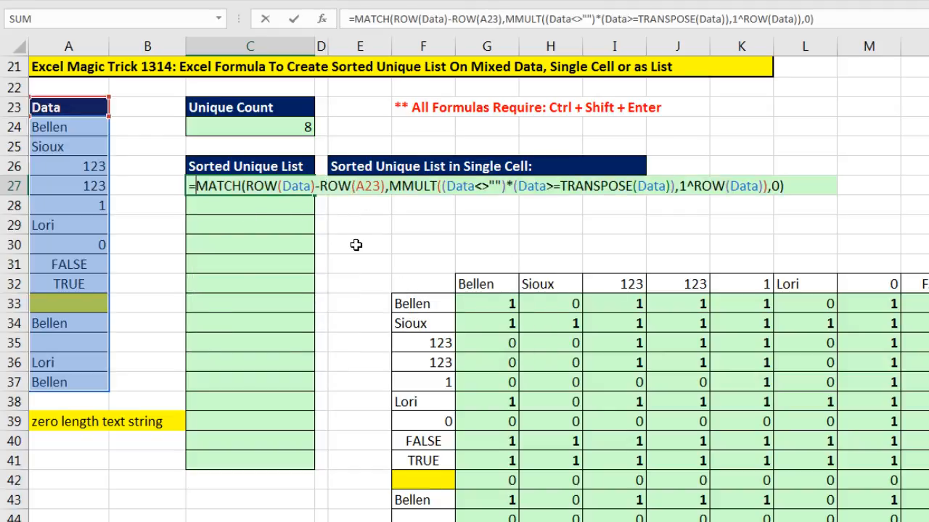
{"action": "type", "text": "ifna"}
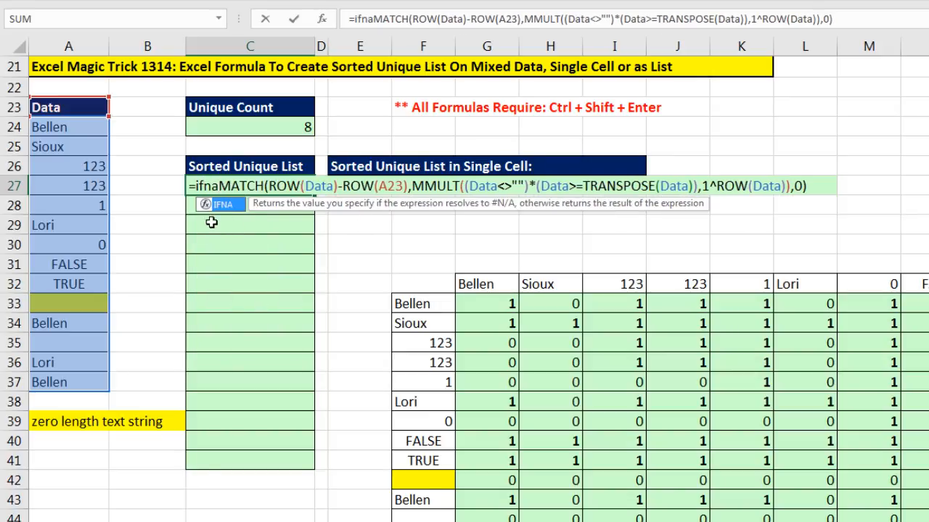
{"action": "key", "text": "Tab"}
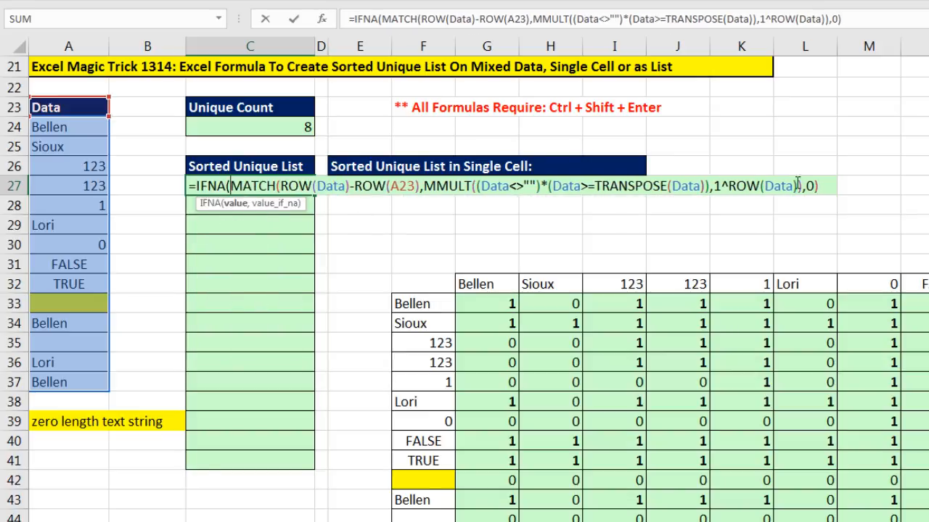
{"action": "type", "text": ","}
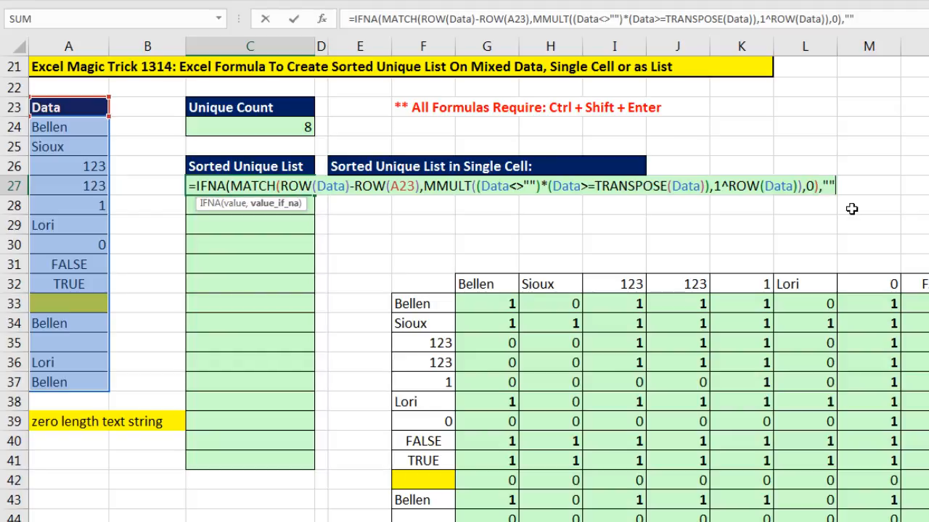
{"action": "type", "text": "\"\")"}
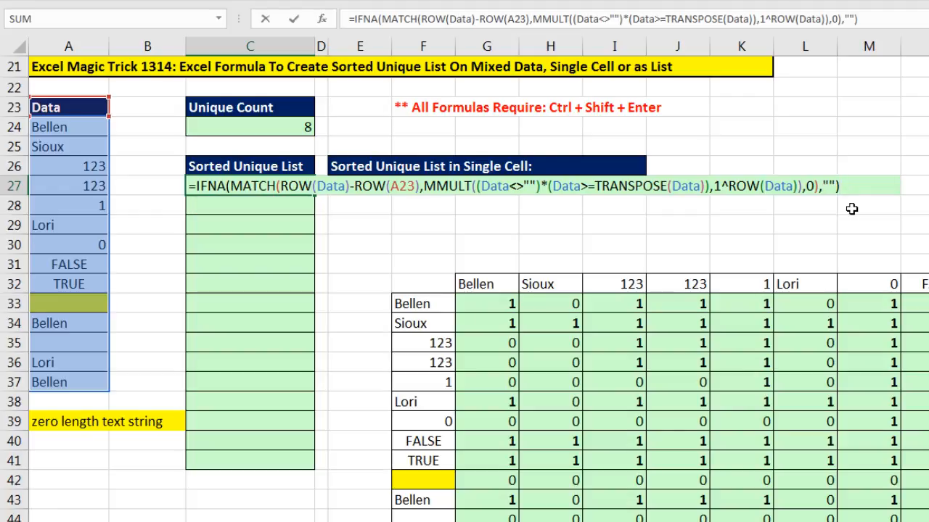
{"action": "key", "text": "F9"}
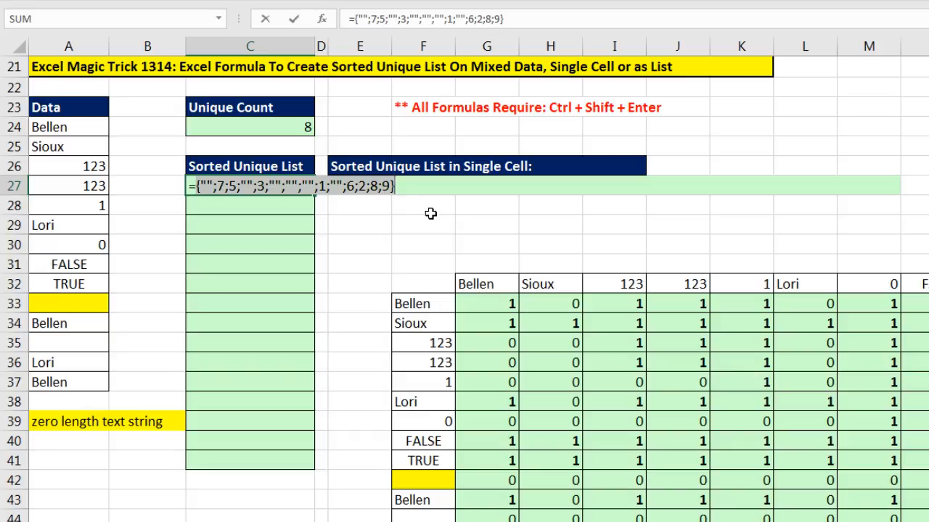
{"action": "key", "text": "ctrl+z"}
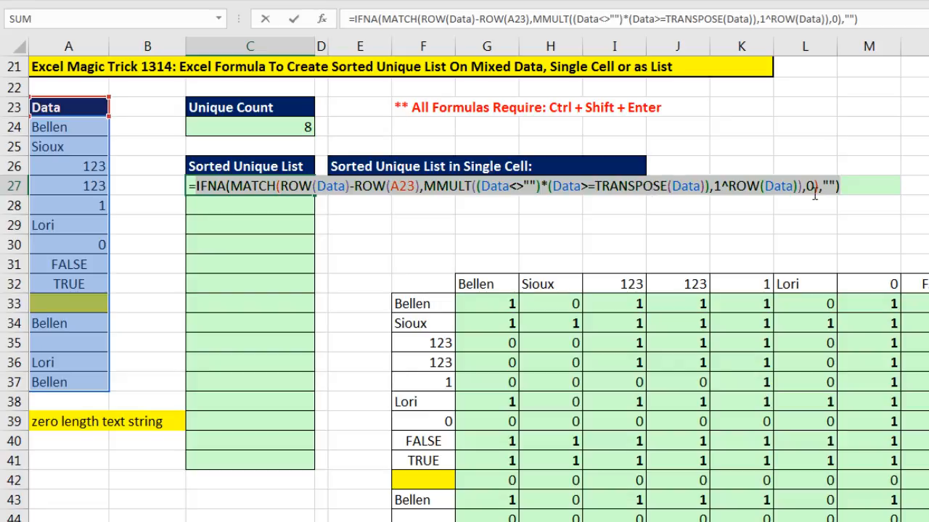
Set the MATCH function's match type argument to the array constant {0,0}.
{"action": "left_click", "coordinate": [813, 187]}
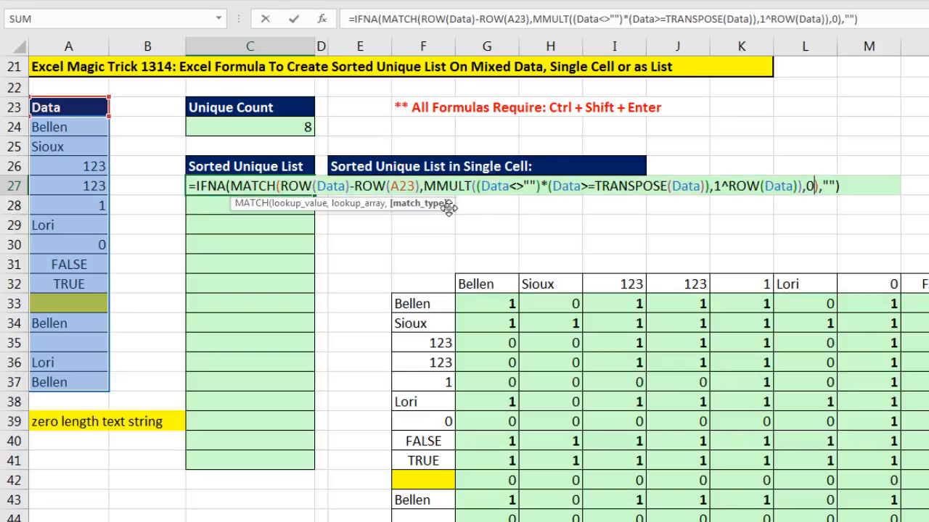
{"action": "left_click_drag", "start_coordinate": [709, 238], "coordinate": [848, 225]}
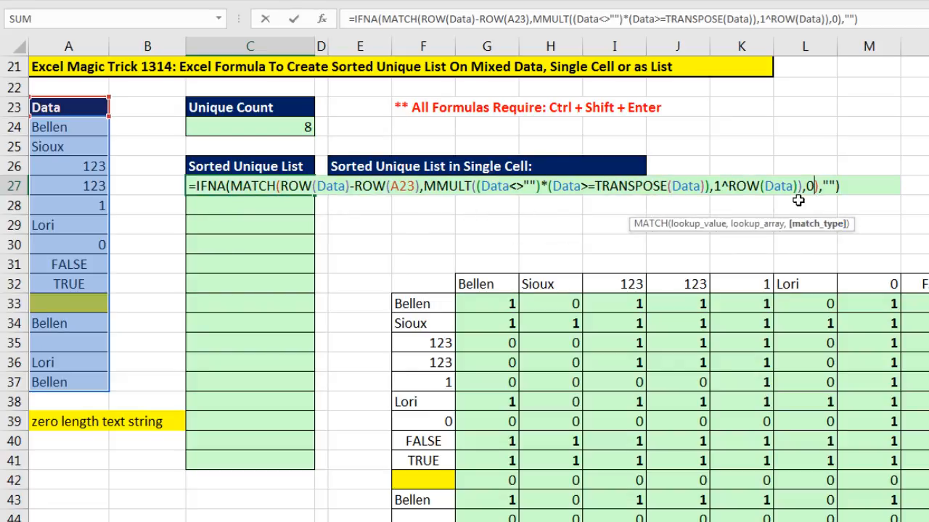
{"action": "key", "text": "BackSpace"}
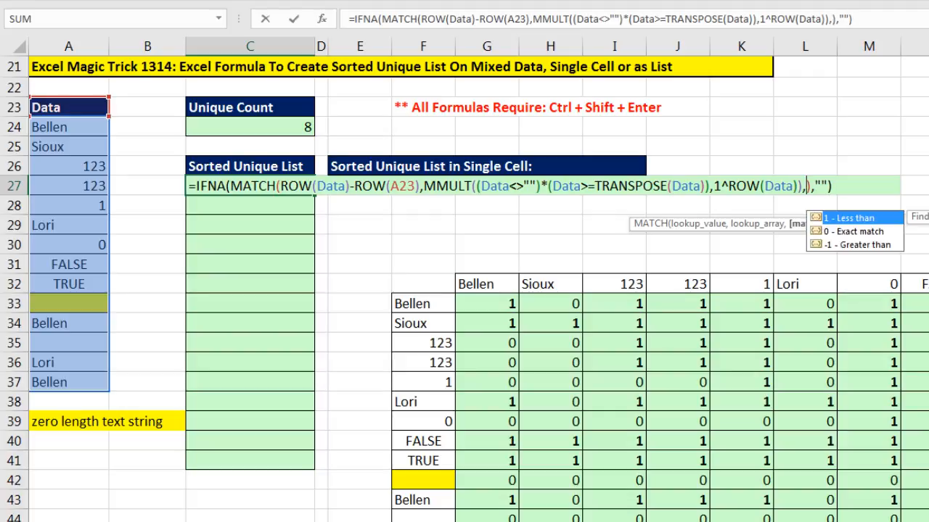
{"action": "type", "text": "{"}
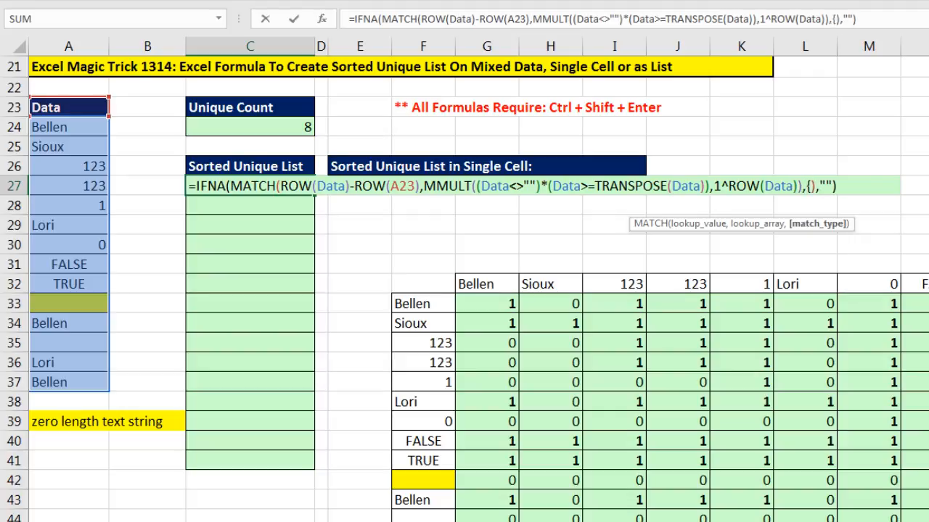
{"action": "type", "text": "0,0"}
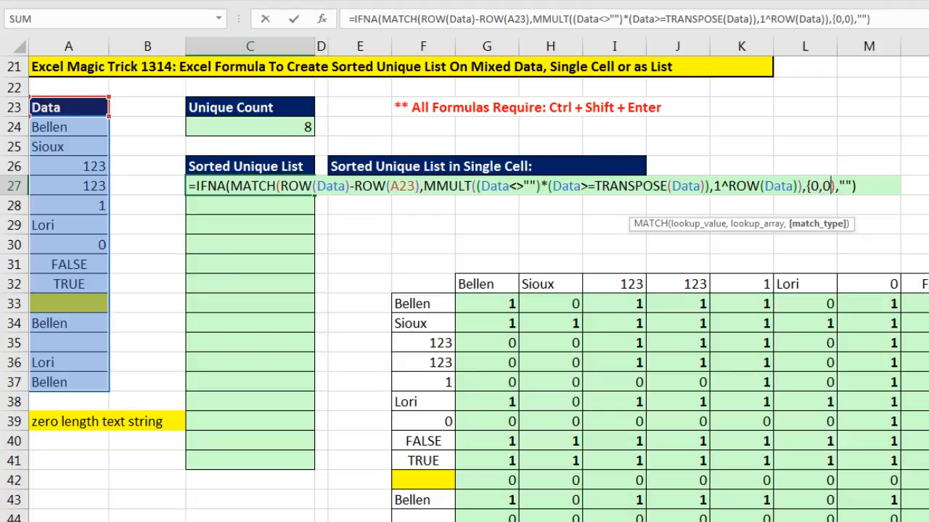
{"action": "type", "text": "}"}
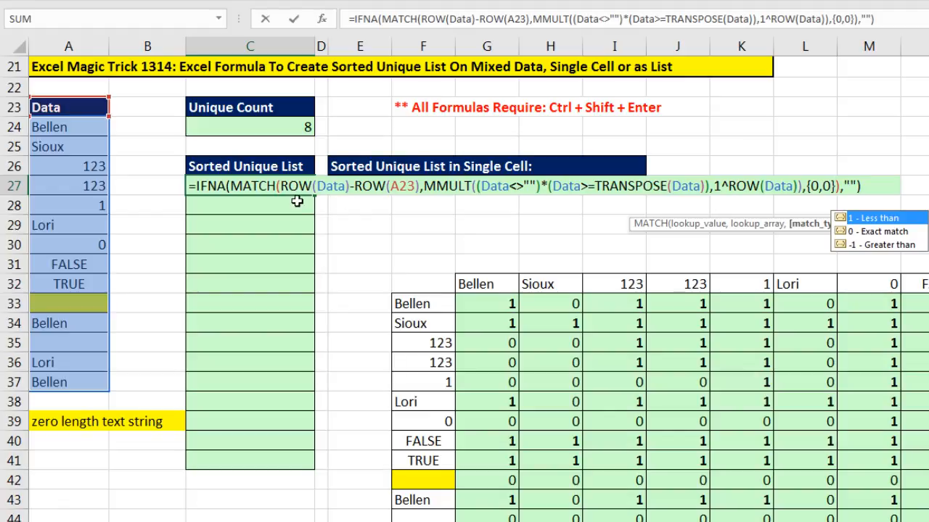
Preview the evaluated array of IFNA's value argument, then undo the preview.
{"action": "left_click", "coordinate": [231, 187]}
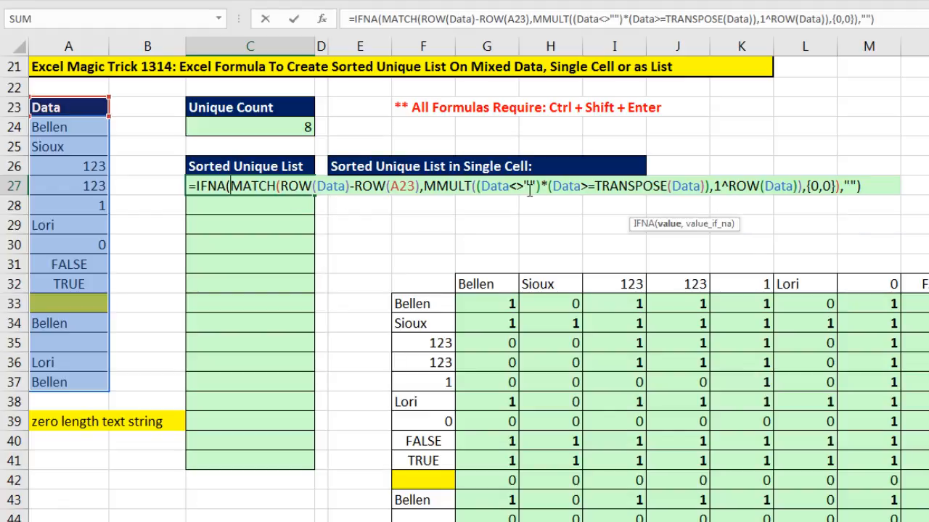
{"action": "left_click", "coordinate": [669, 225]}
{"action": "key", "text": "F9"}
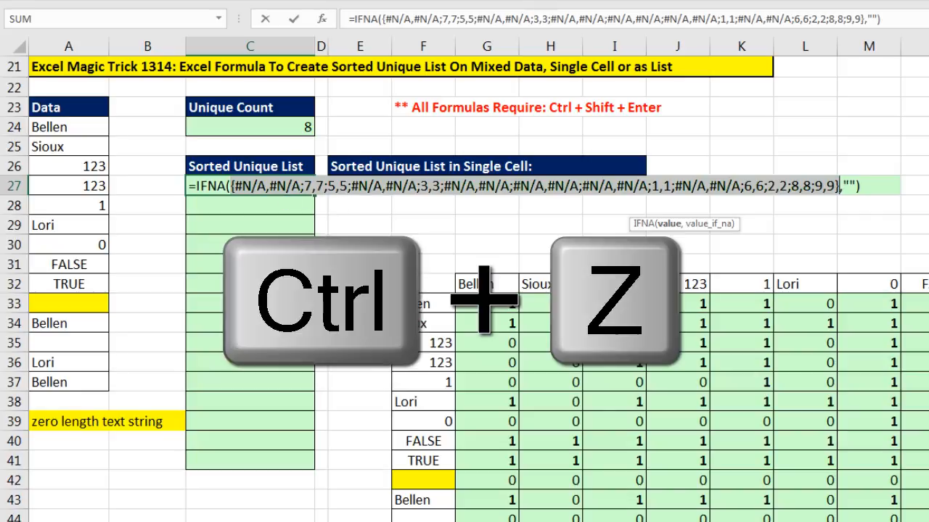
{"action": "key", "text": "ctrl+z"}
Wrap the IFNA expression in MODE.MULT, preview the resulting array, and undo the preview.
{"action": "left_click", "coordinate": [199, 187]}
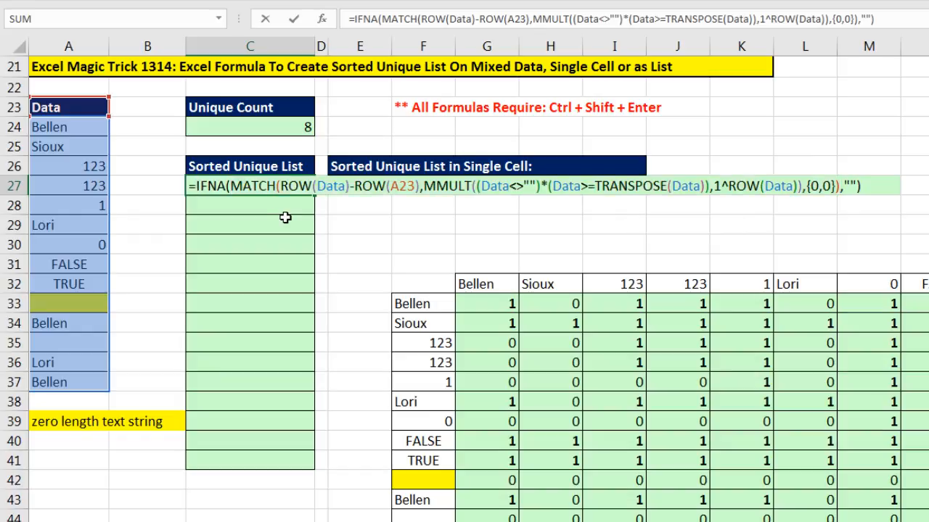
{"action": "type", "text": "mode"}
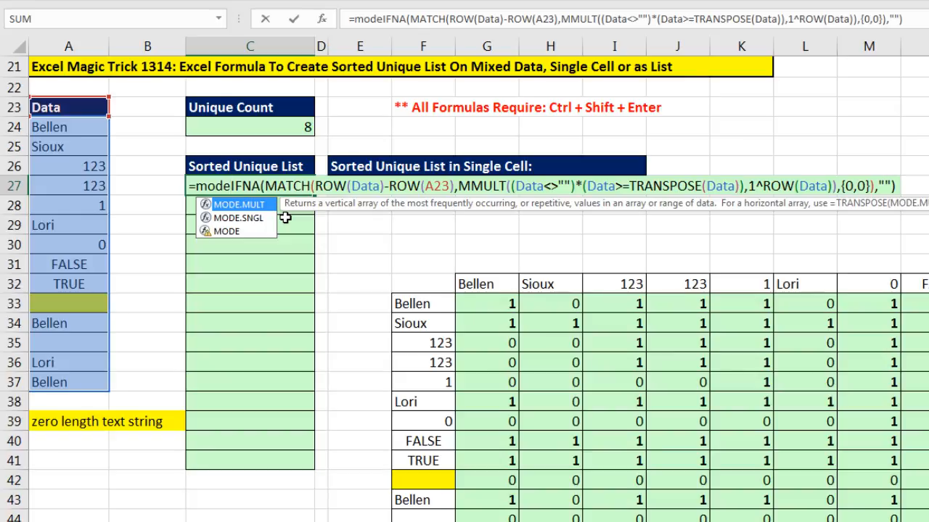
{"action": "key", "text": "Tab"}
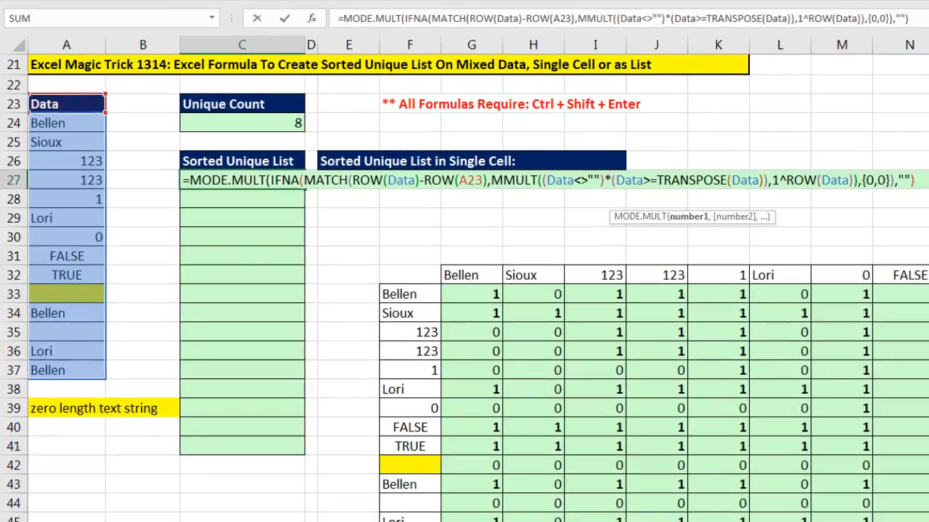
{"action": "key", "text": "End"}
{"action": "type", "text": ")"}
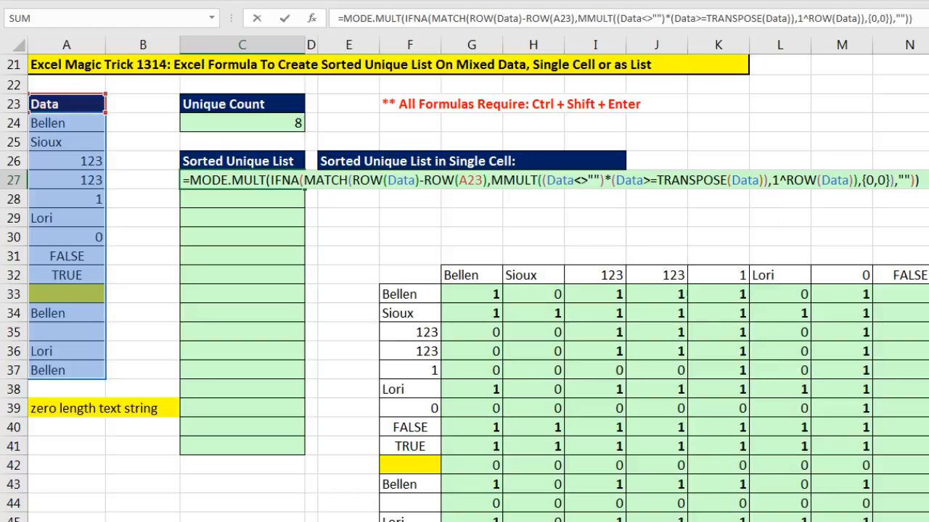
{"action": "key", "text": "F9"}
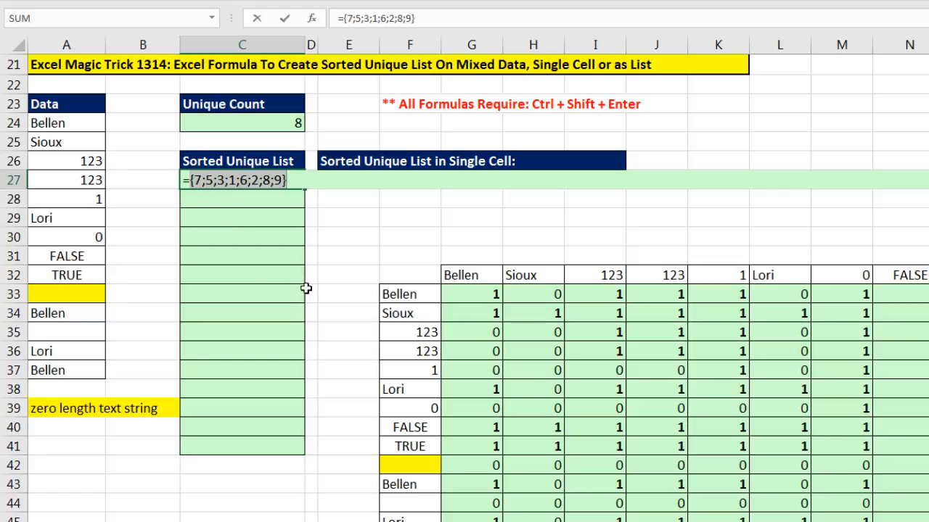
{"action": "key", "text": "ctrl+z"}
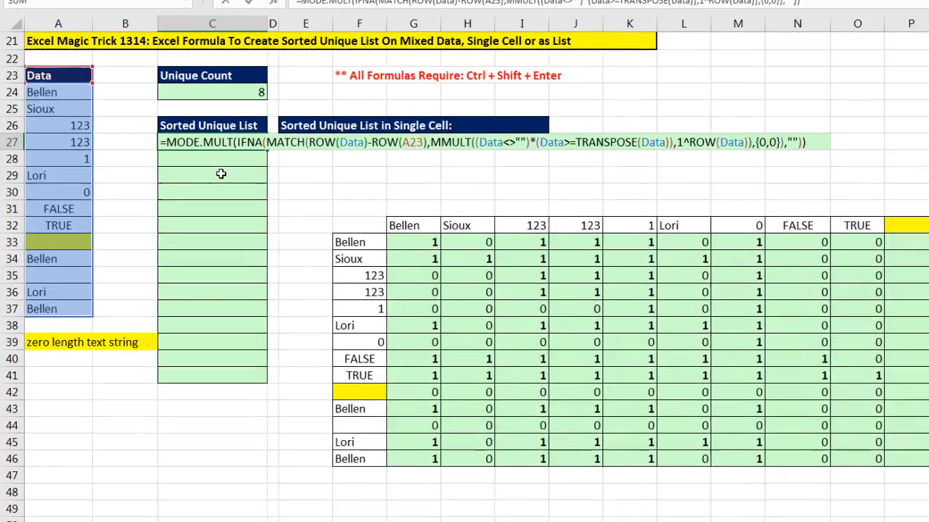
Wrap the MODE.MULT expression in INDEX with ROWS(C$27:C27) as the row number and enter it as an array formula.
{"action": "type", "text": "INDEX("}
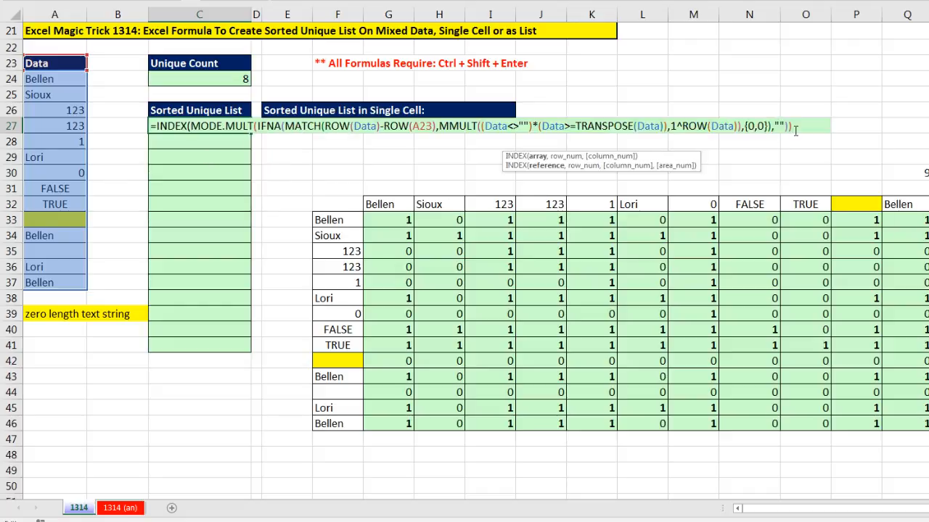
{"action": "type", "text": ","}
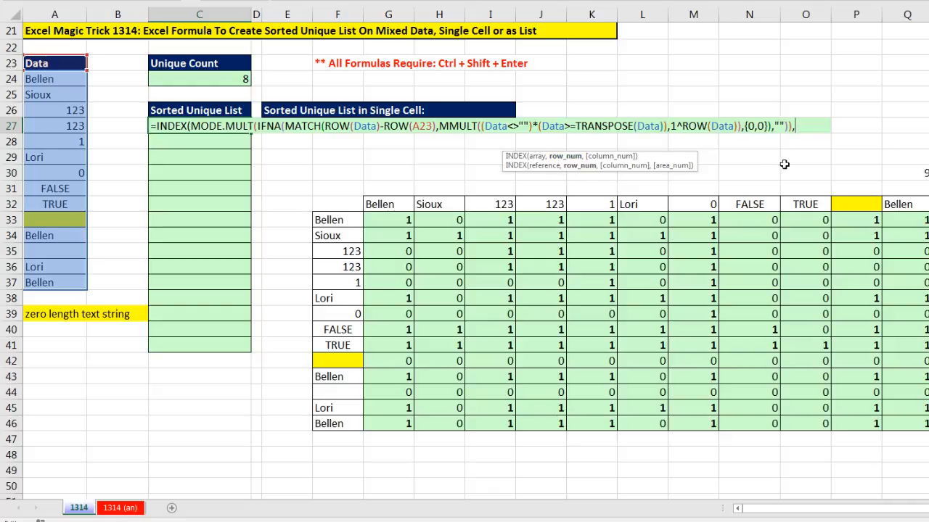
{"action": "type", "text": "ROWS("}
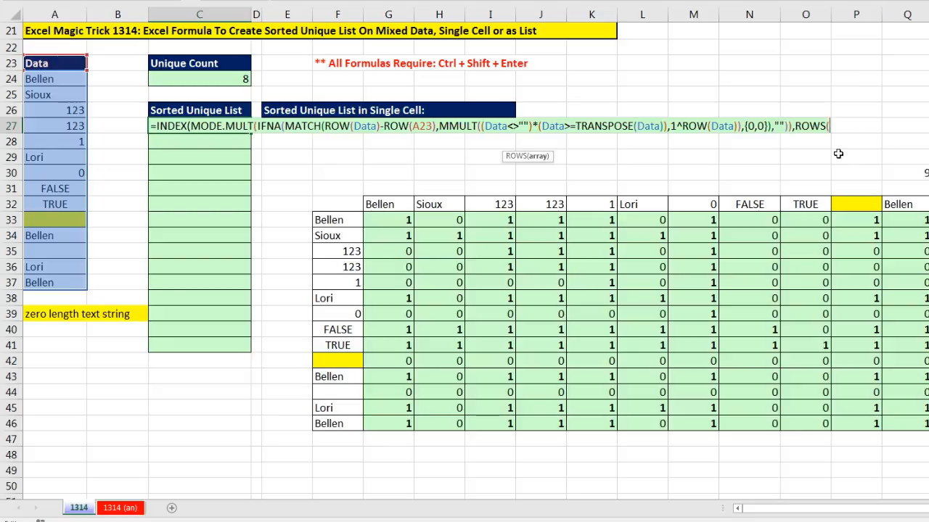
{"action": "type", "text": "C"}
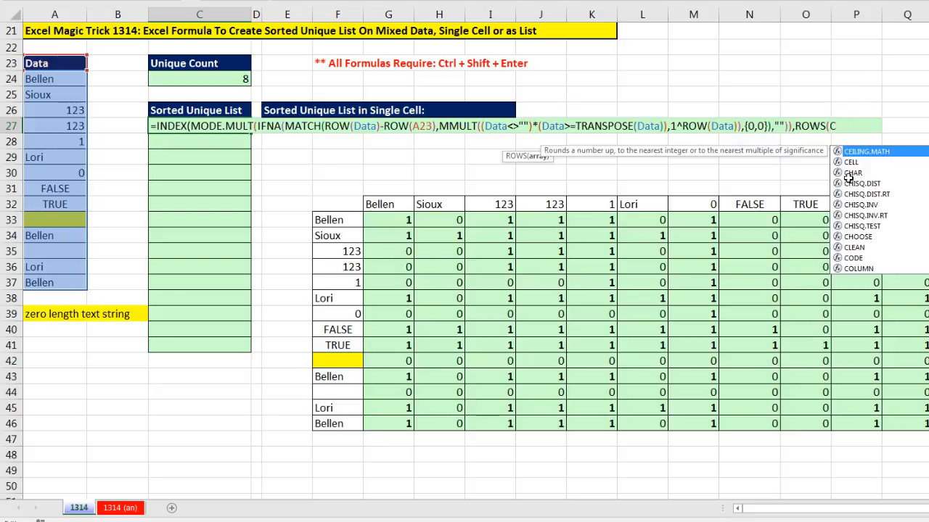
{"action": "type", "text": "$27"}
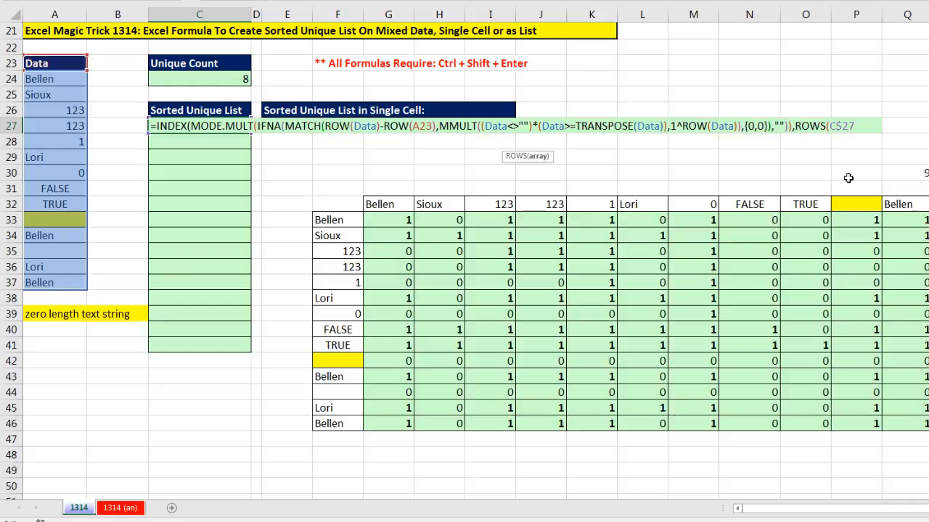
{"action": "type", "text": ":C27)"}
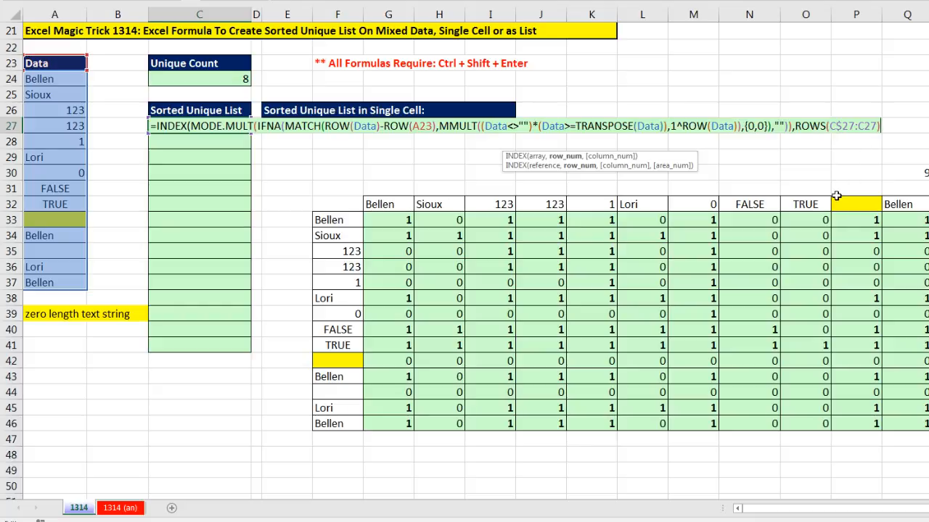
{"action": "type", "text": ")"}
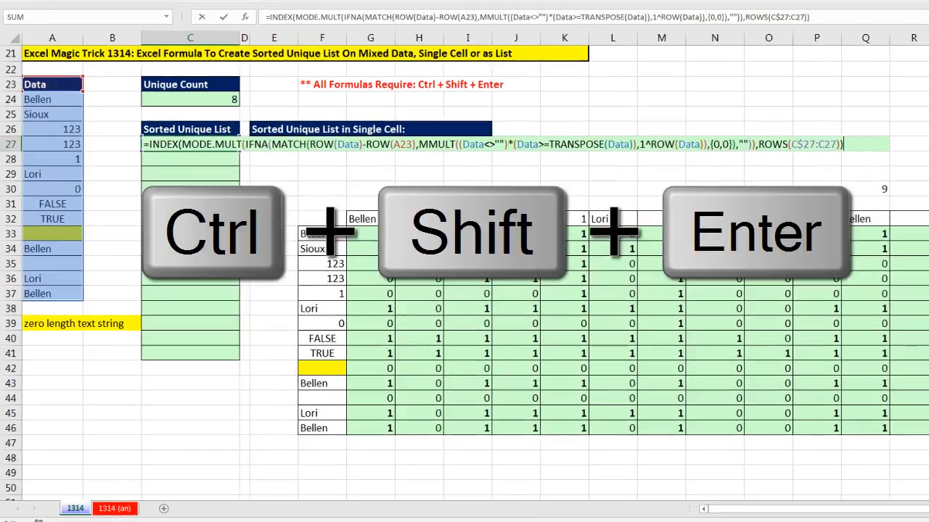
{"action": "key", "text": "ctrl+shift+Return"}
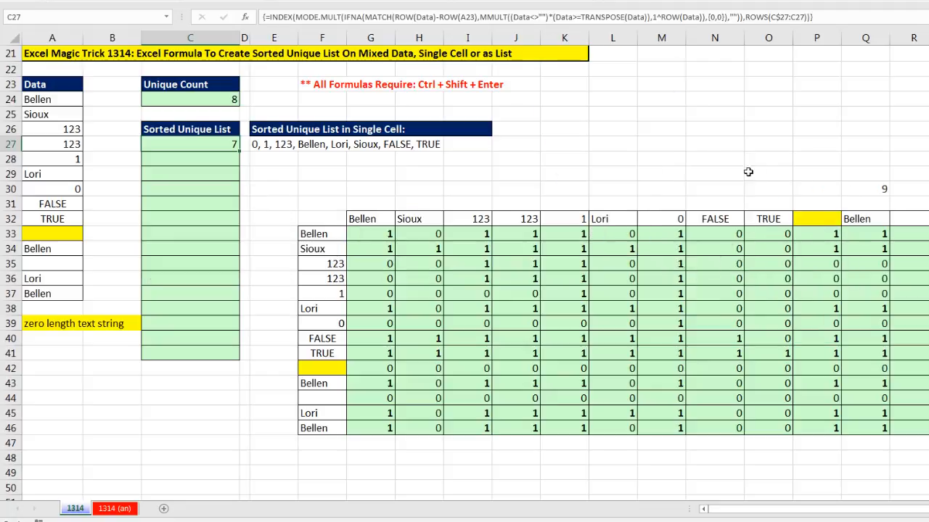
Make the A23 reference absolute as $A$23, re-enter the array formula, and copy it down the Sorted Unique List to row 41.
{"action": "left_click_drag", "start_coordinate": [239, 154], "coordinate": [245, 355]}
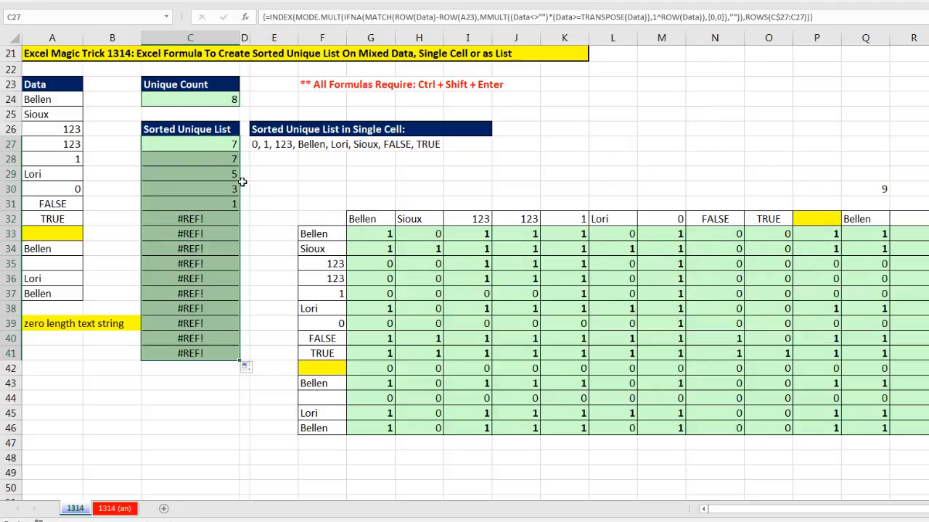
{"action": "left_click", "coordinate": [204, 145]}
{"action": "key", "text": "F2"}
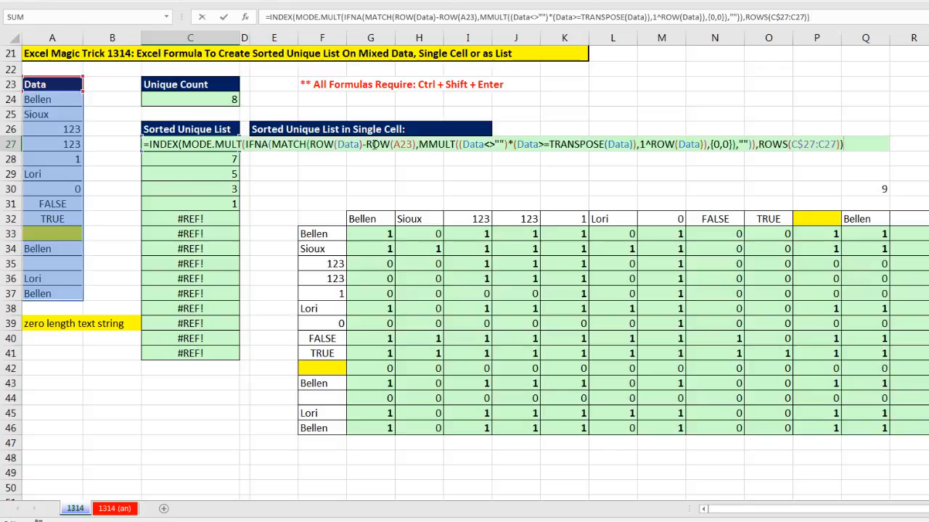
{"action": "left_click", "coordinate": [403, 144]}
{"action": "key", "text": "F4"}
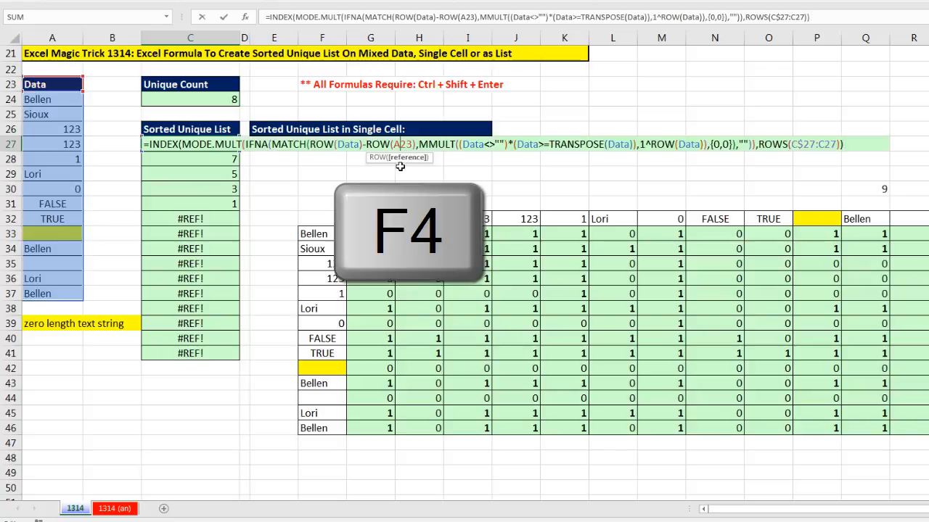
{"action": "key", "text": "F4"}
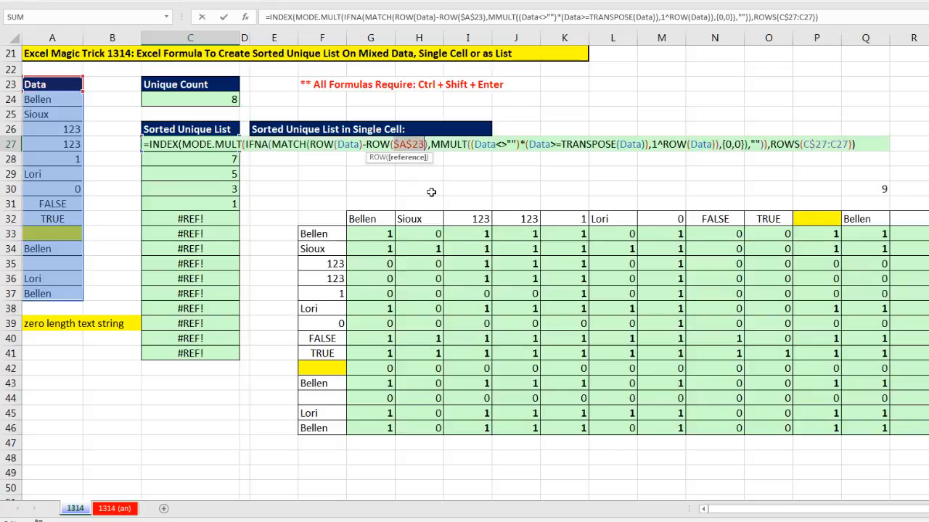
{"action": "key", "text": "ctrl+shift+Return"}
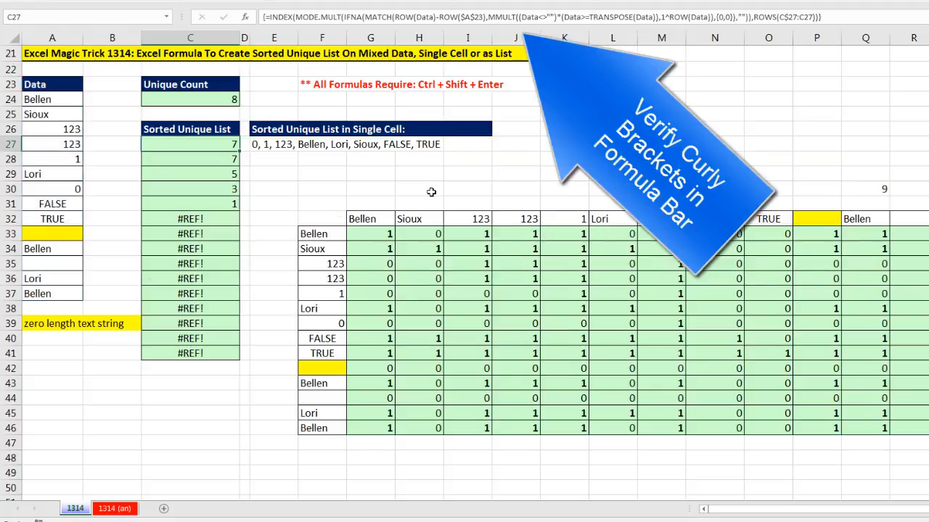
{"action": "double_click", "coordinate": [238, 151]}
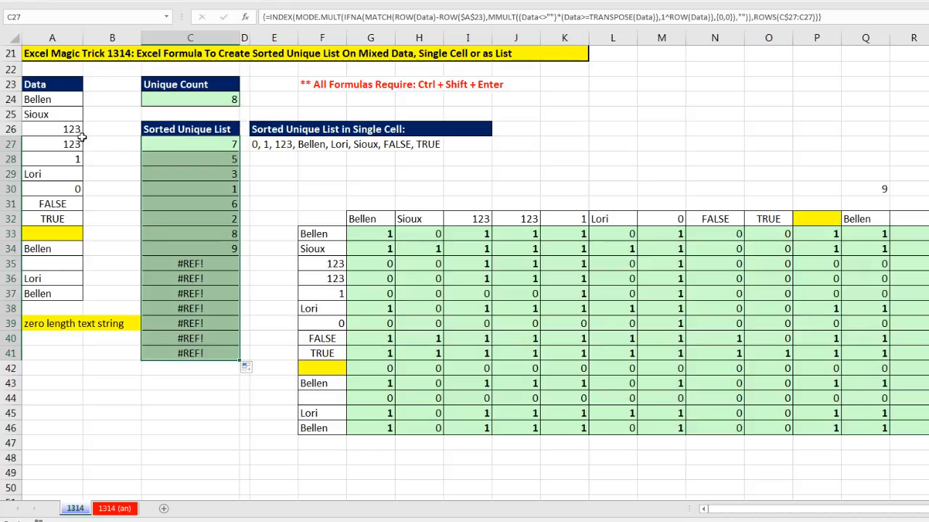
Wrap the C27 formula in INDEX with Data as the array, re-enter it as an array formula, and copy it down the list.
{"action": "double_click", "coordinate": [161, 145]}
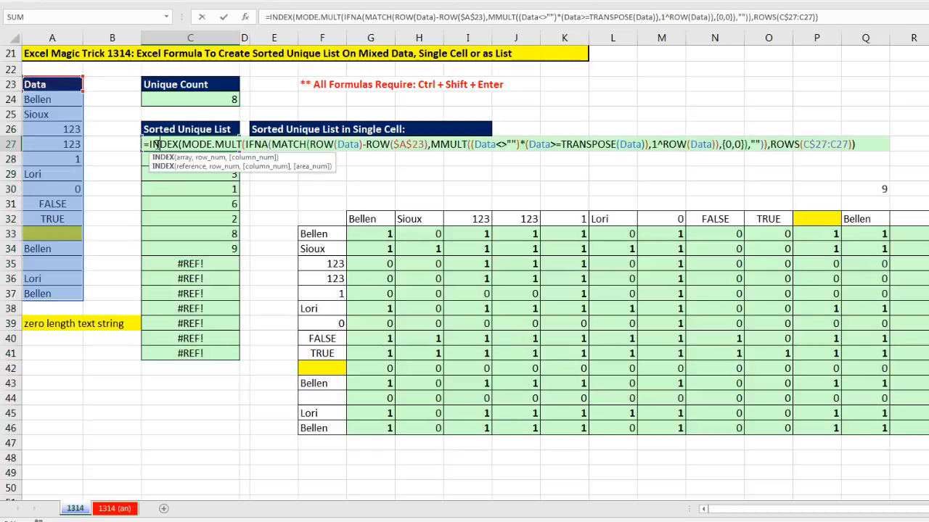
{"action": "left_click", "coordinate": [152, 144]}
{"action": "type", "text": "INDEX("}
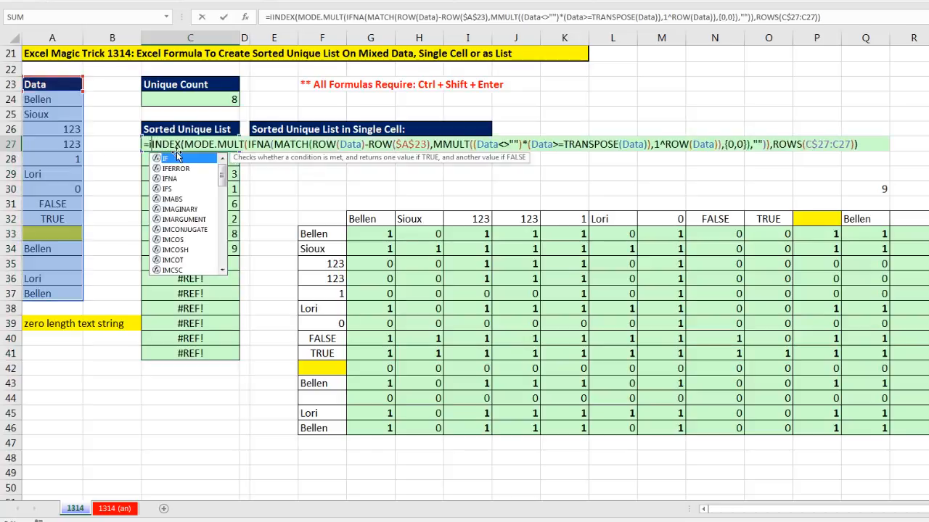
{"action": "left_click_drag", "start_coordinate": [37, 100], "coordinate": [55, 293]}
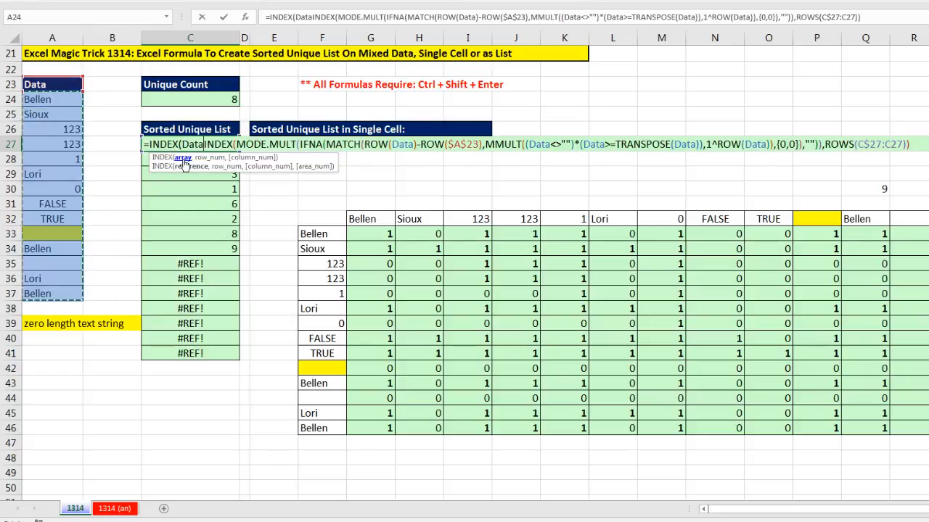
{"action": "type", "text": ","}
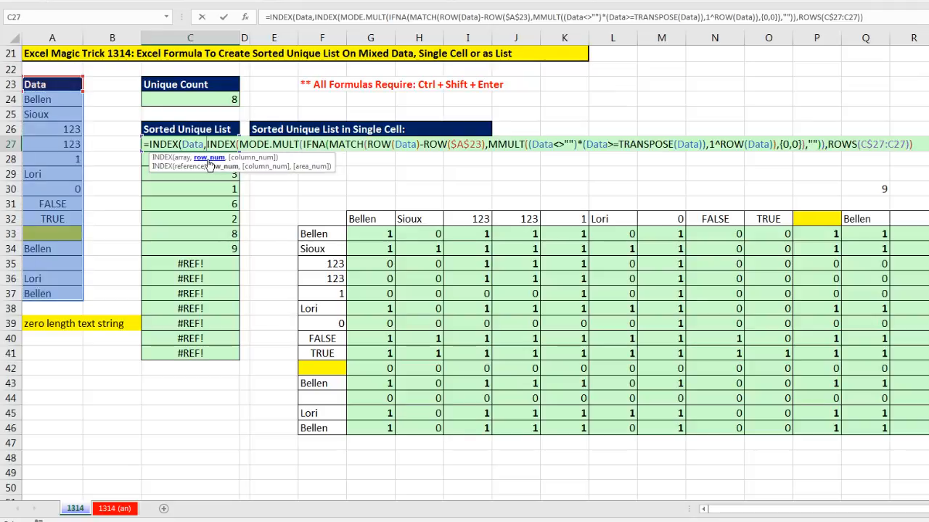
{"action": "key", "text": "shift+End"}
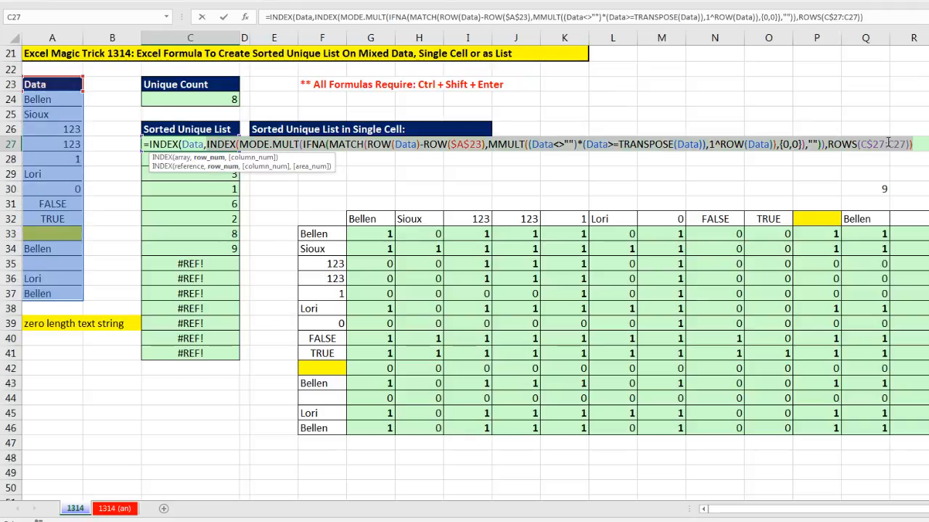
{"action": "left_click", "coordinate": [921, 146]}
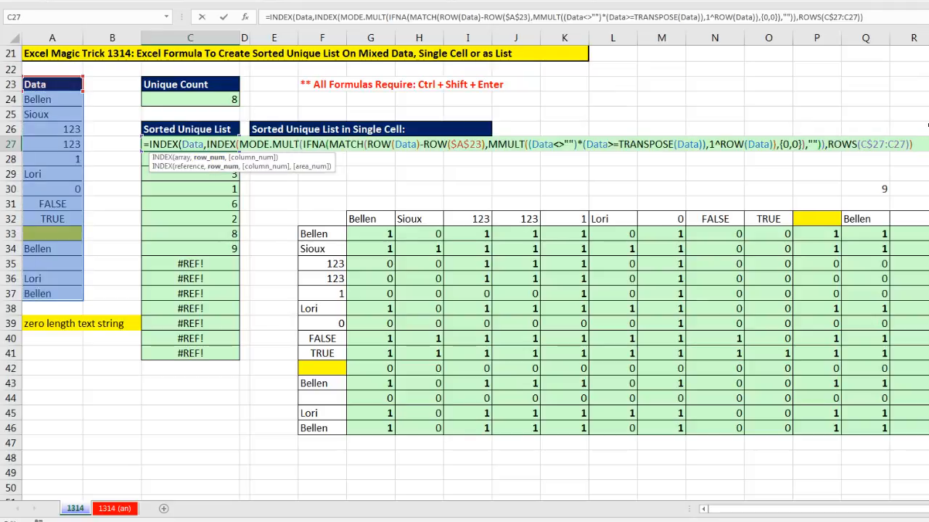
{"action": "type", "text": ")"}
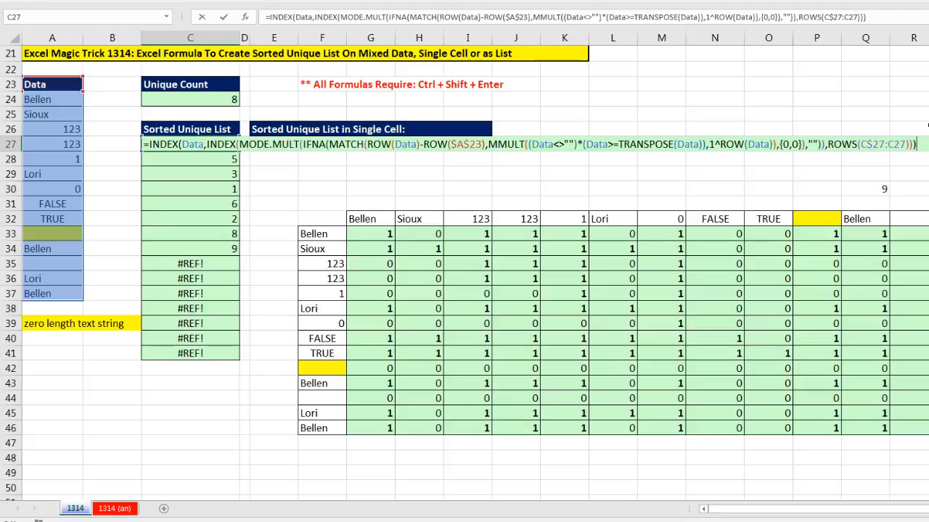
{"action": "key", "text": "ctrl+shift+Return"}
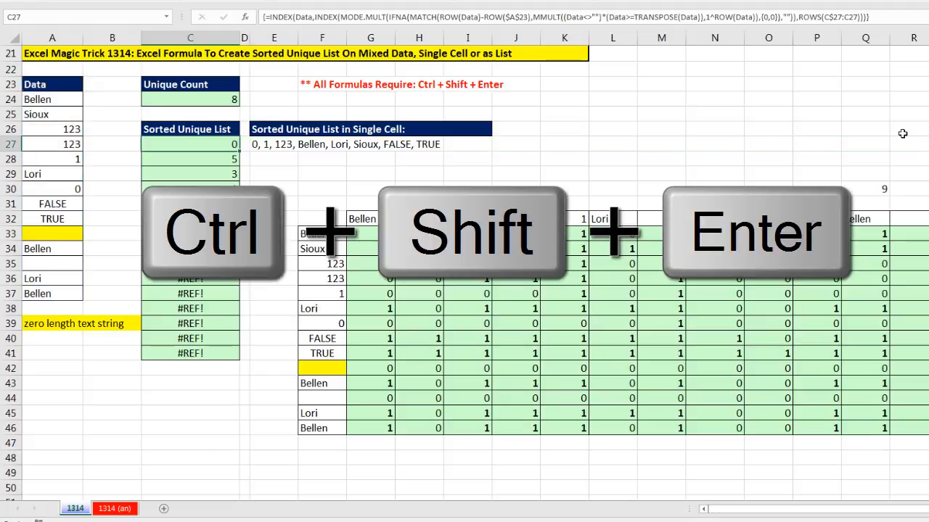
{"action": "double_click", "coordinate": [240, 152]}
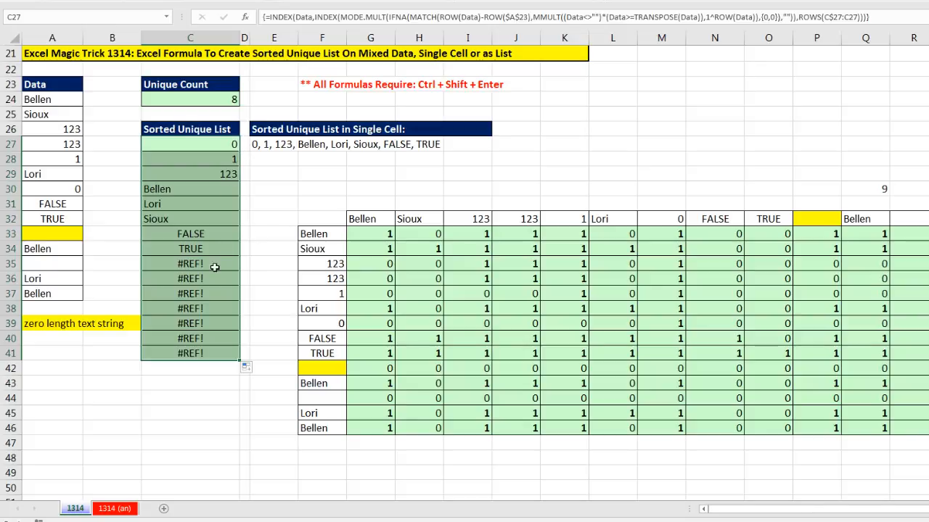
Wrap the formula in IF returning "" when ROWS(C$27:C27)>$C$24, enter it as an array formula, and copy it down to row 41.
{"action": "double_click", "coordinate": [199, 140]}
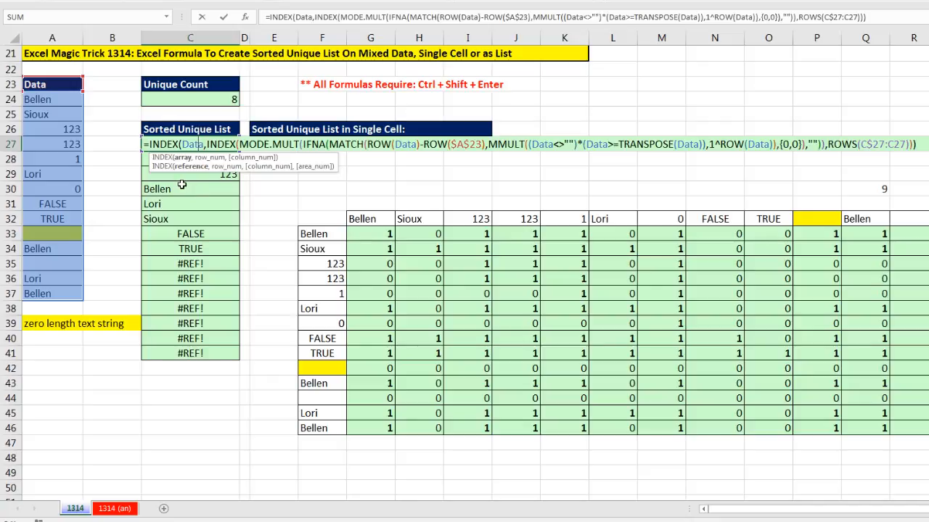
{"action": "left_click", "coordinate": [149, 144]}
{"action": "type", "text": "IF("}
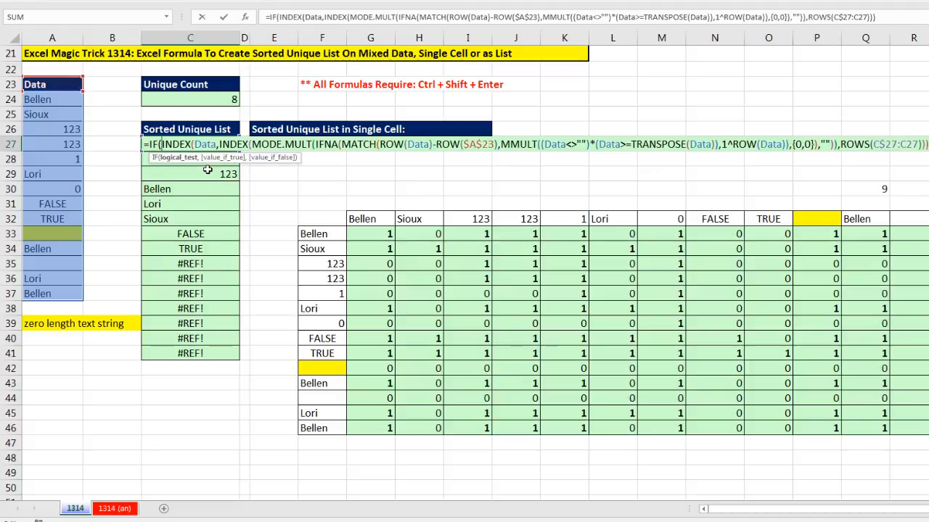
{"action": "left_click_drag", "start_coordinate": [841, 144], "coordinate": [923, 144]}
{"action": "key", "text": "ctrl+c"}
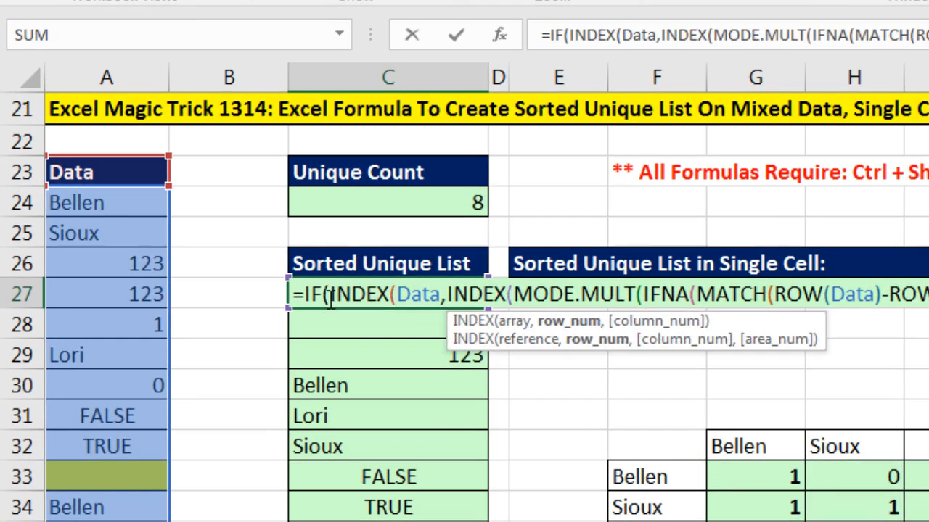
{"action": "left_click", "coordinate": [161, 144]}
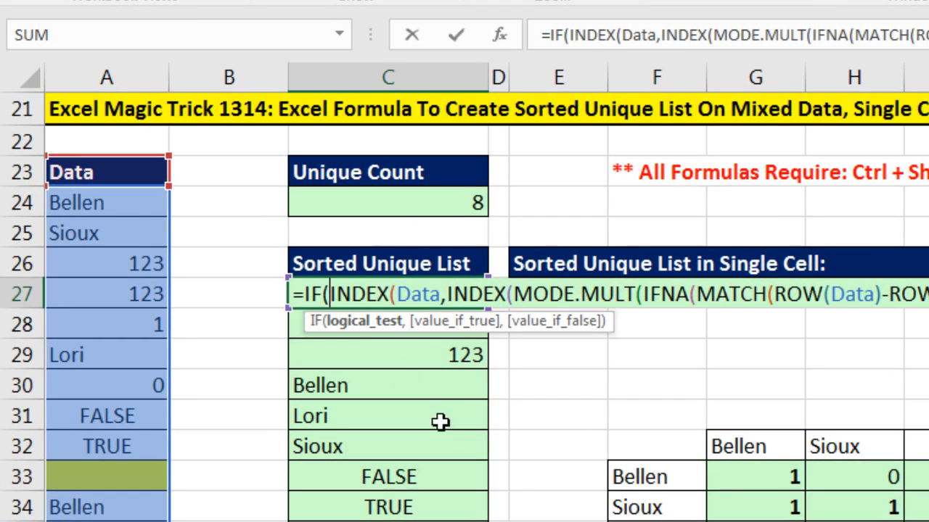
{"action": "key", "text": "ctrl+v"}
{"action": "type", "text": ">"}
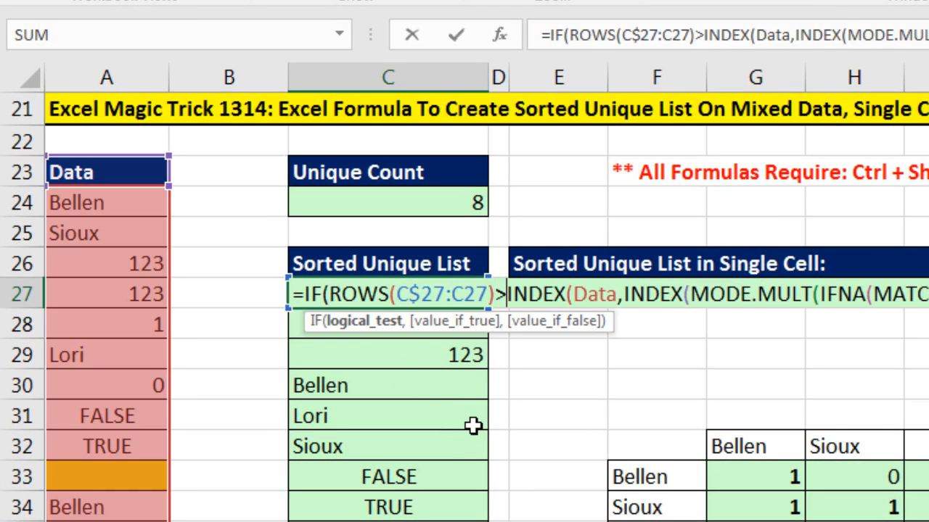
{"action": "left_click", "coordinate": [445, 206]}
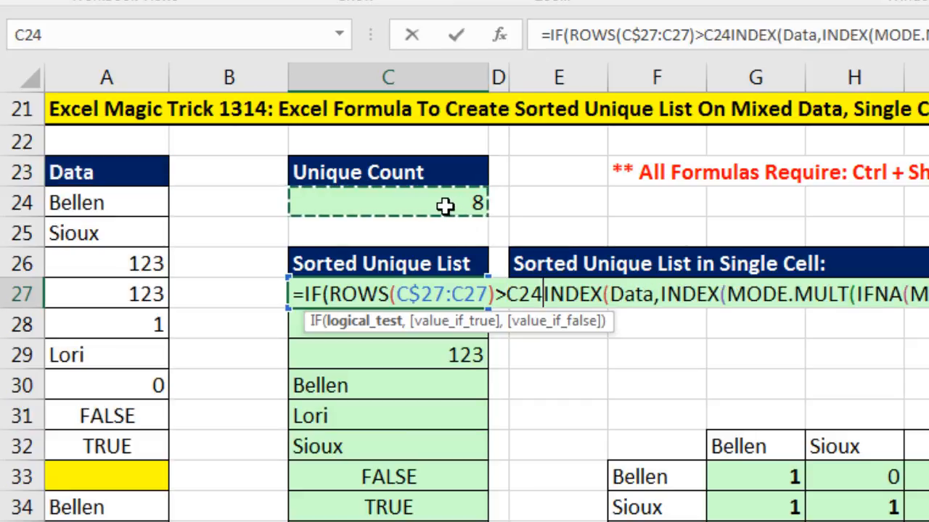
{"action": "key", "text": "F4"}
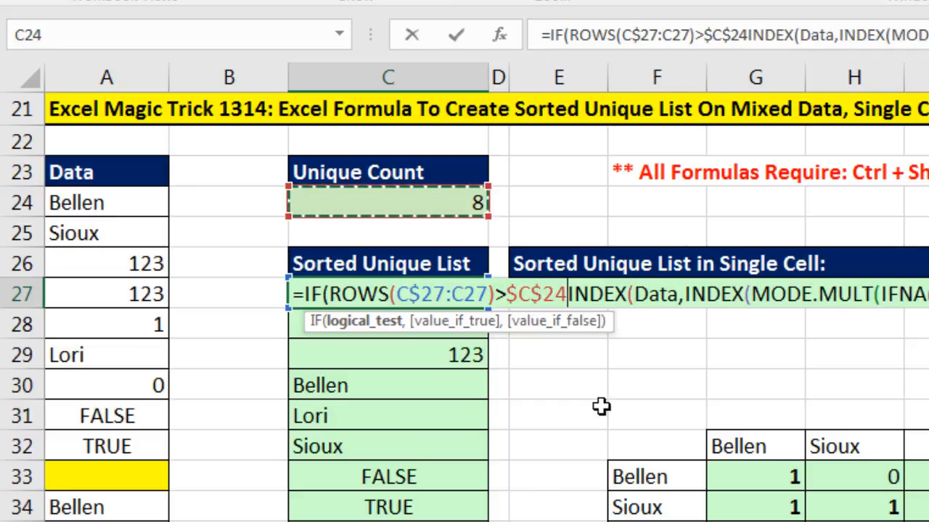
{"action": "type", "text": ","}
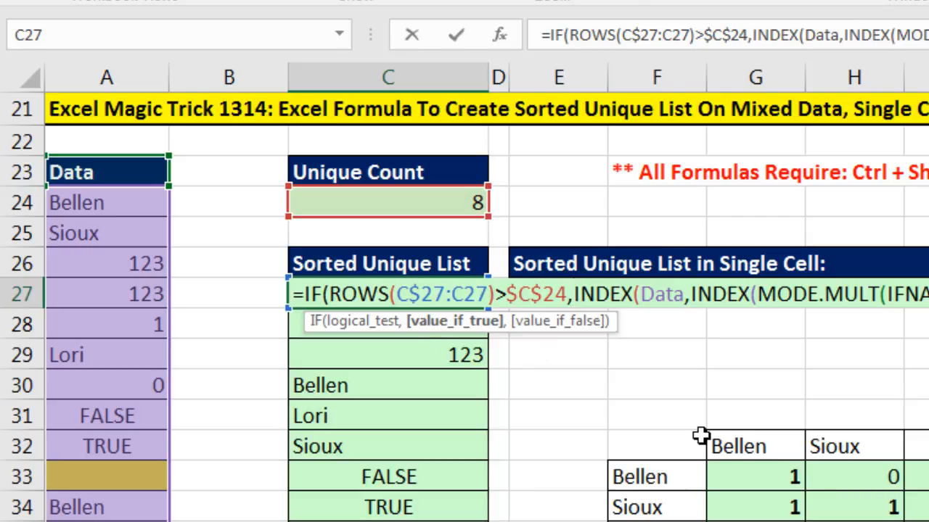
{"action": "type", "text": "\"\""}
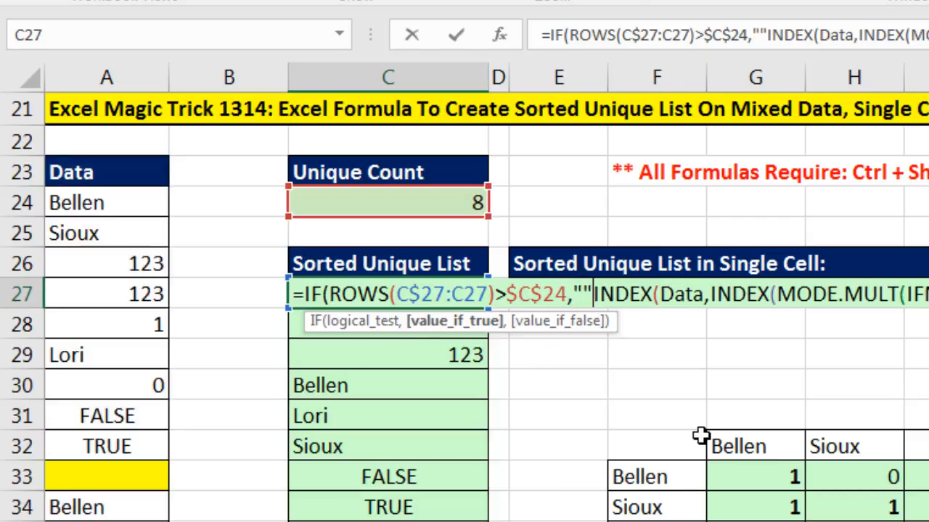
{"action": "type", "text": ","}
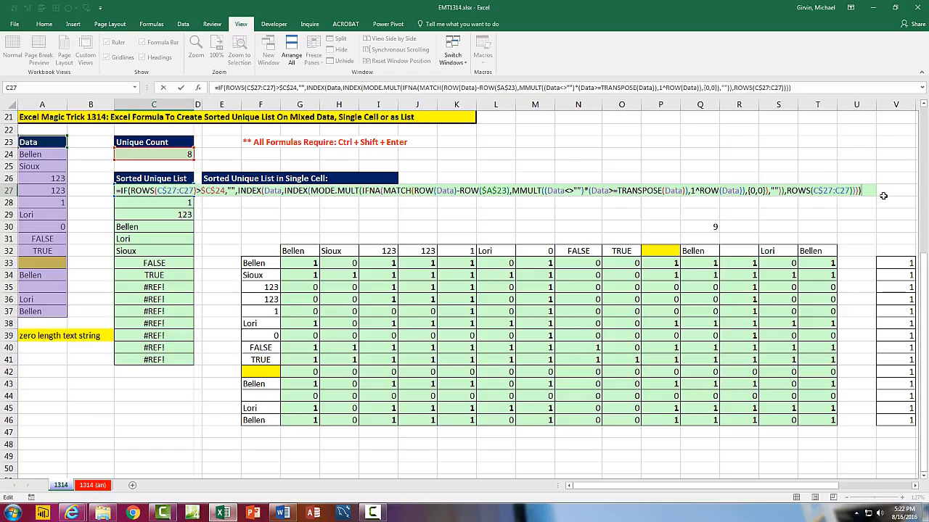
{"action": "key", "text": "ctrl+shift+Return"}
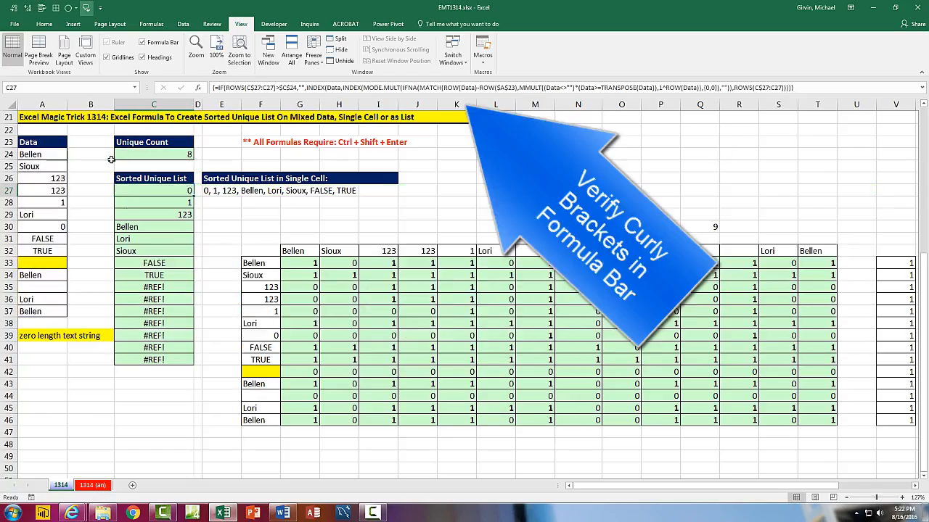
{"action": "double_click", "coordinate": [194, 196]}
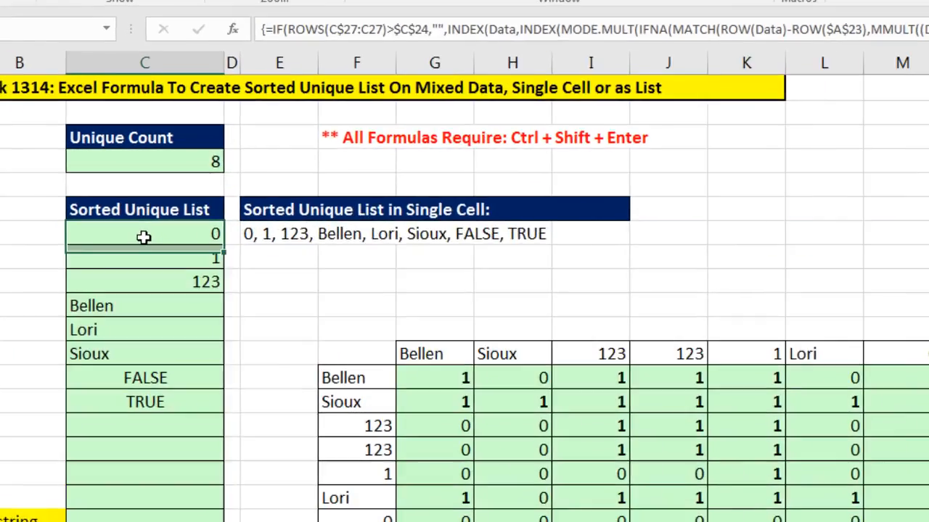
Examine the IF formula's logical test and value arguments in C27, then leave the cell without changes.
{"action": "key", "text": "F2"}
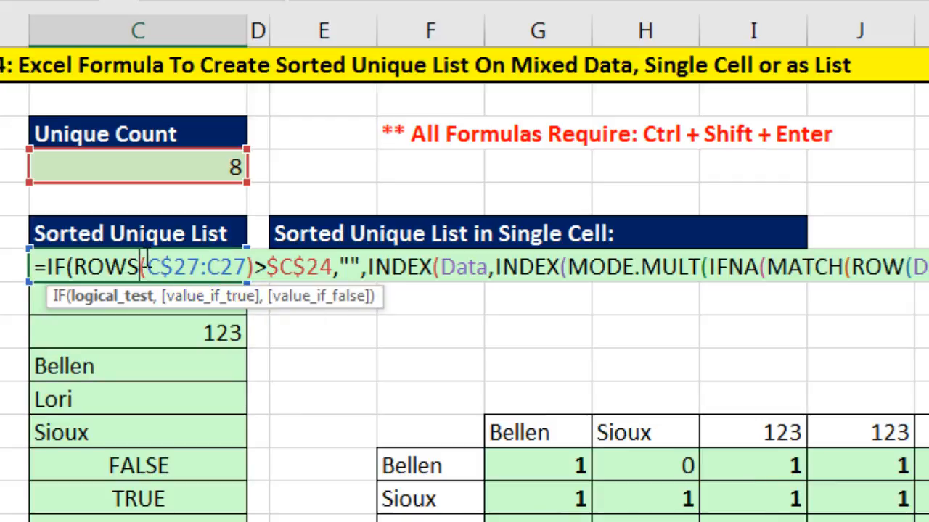
{"action": "left_click", "coordinate": [138, 299]}
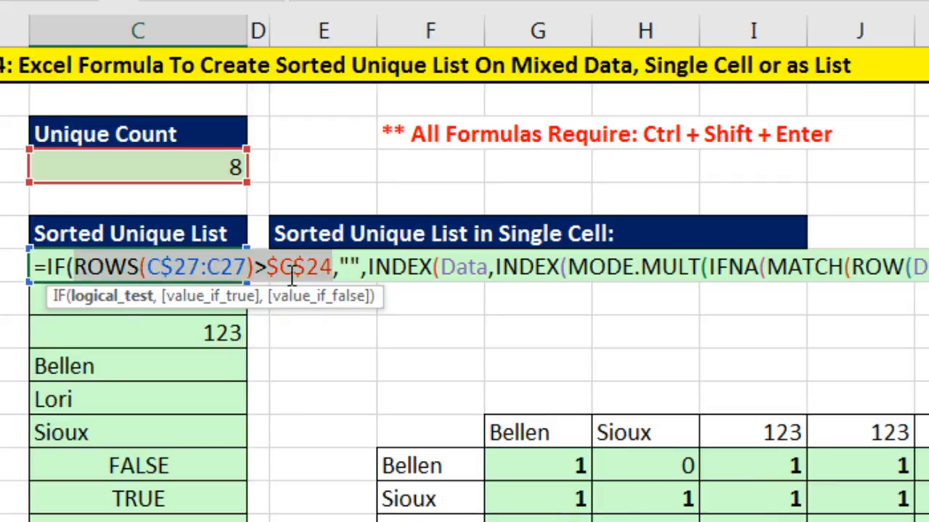
{"action": "double_click", "coordinate": [348, 268]}
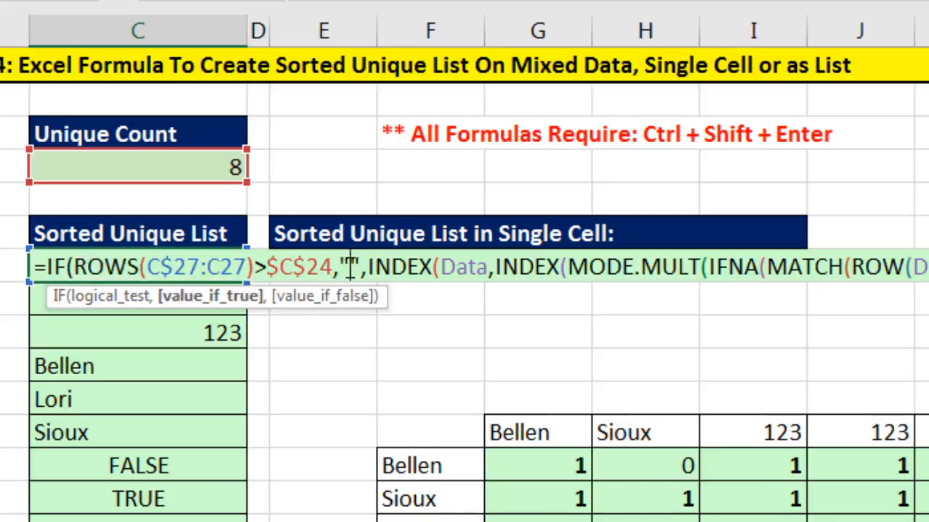
{"action": "left_click", "coordinate": [361, 308]}
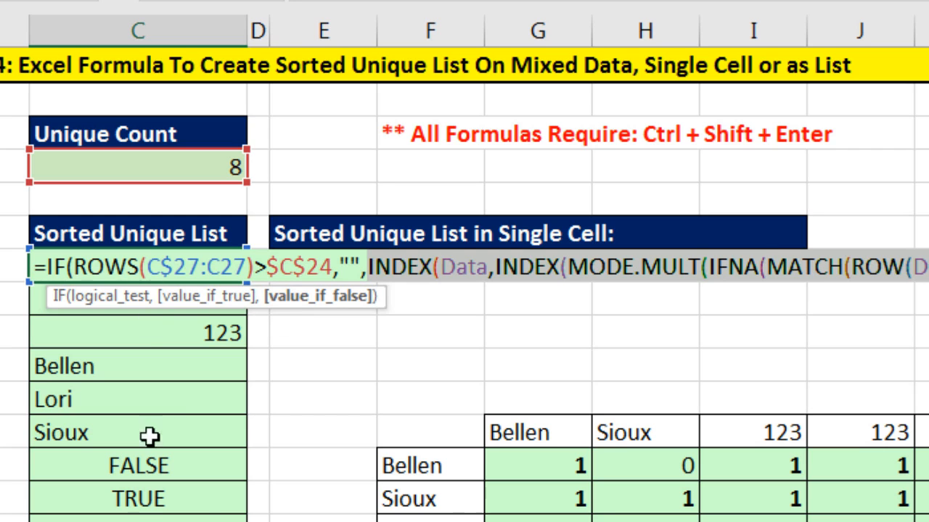
{"action": "key", "text": "Escape"}
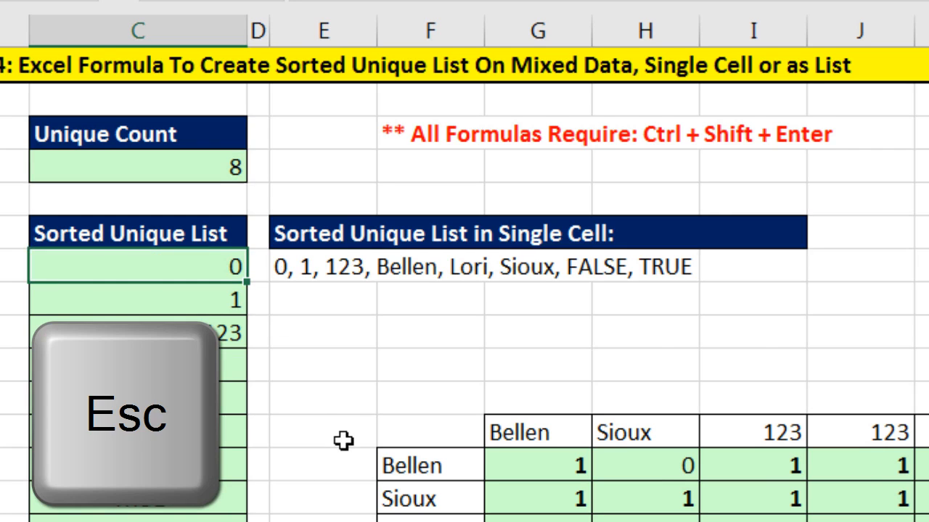
Paste IFNA's MATCH argument as a new formula in E27, preview its evaluated array, and undo the preview.
{"action": "double_click", "coordinate": [158, 267]}
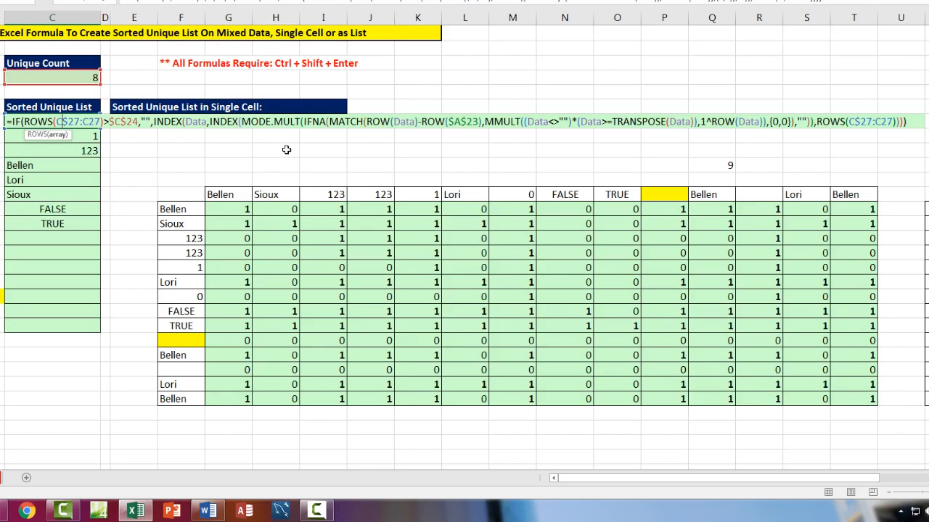
{"action": "left_click", "coordinate": [333, 123]}
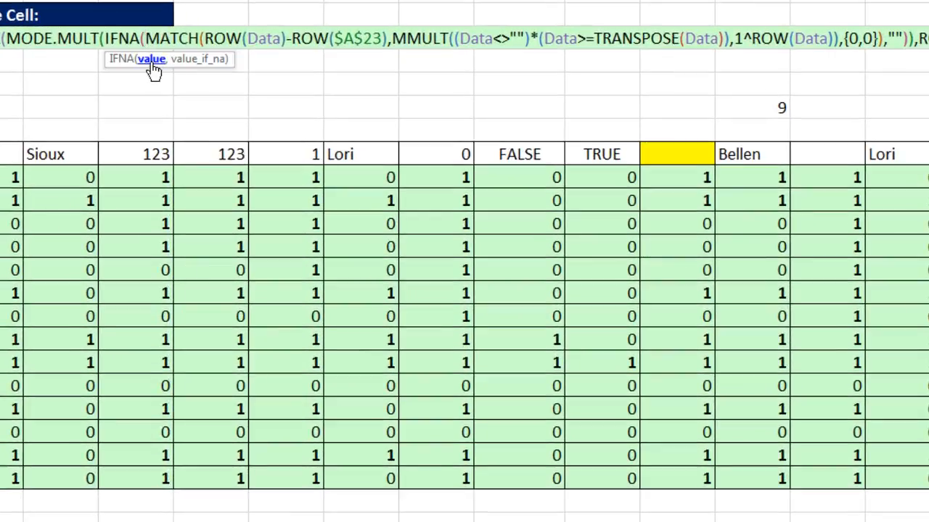
{"action": "left_click", "coordinate": [151, 58]}
{"action": "key", "text": "ctrl+c"}
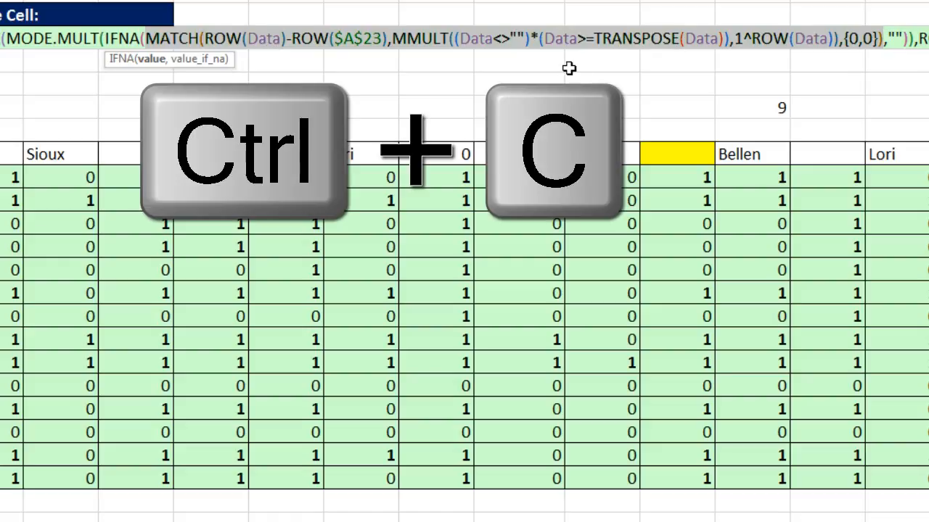
{"action": "key", "text": "Escape"}
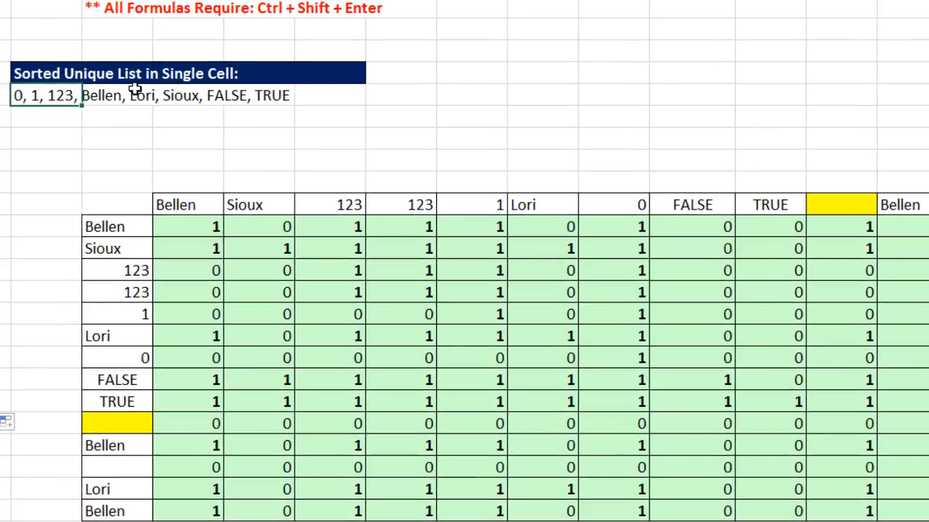
{"action": "type", "text": "="}
{"action": "key", "text": "ctrl+v"}
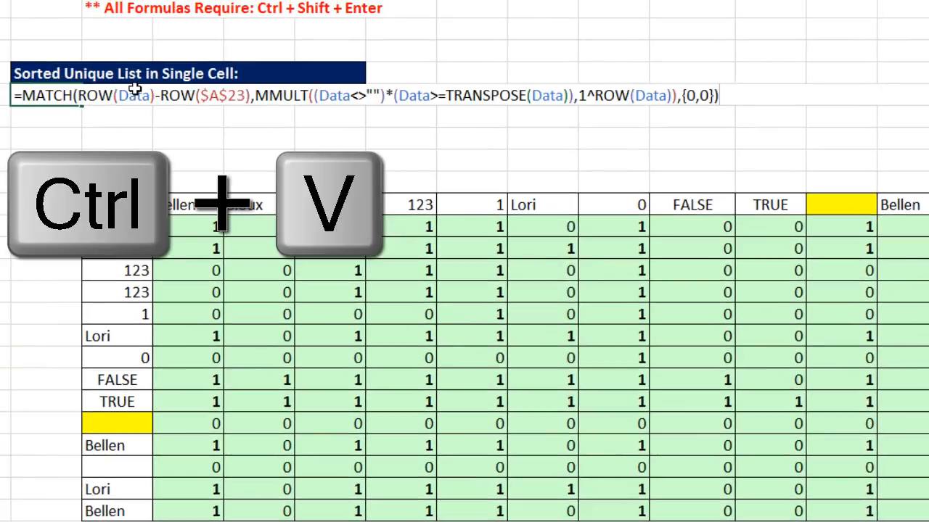
{"action": "key", "text": "F9"}
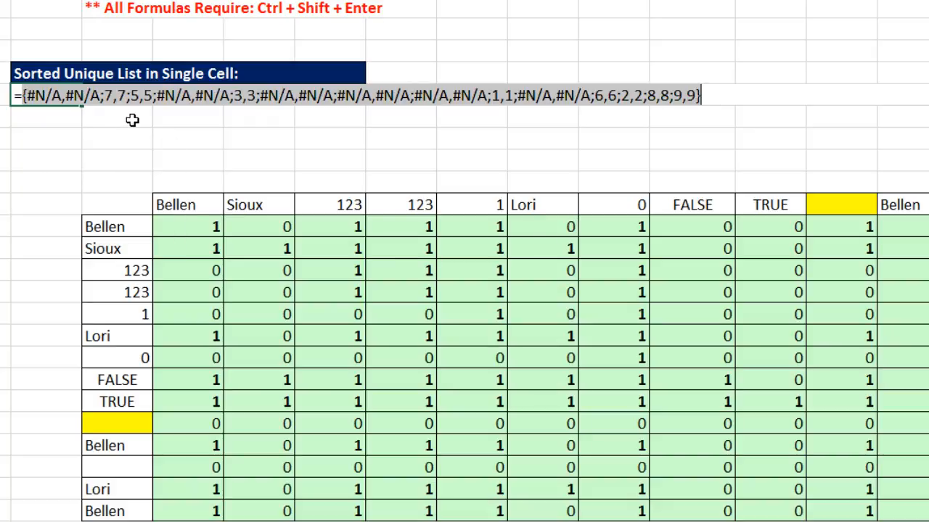
{"action": "key", "text": "ctrl+z"}
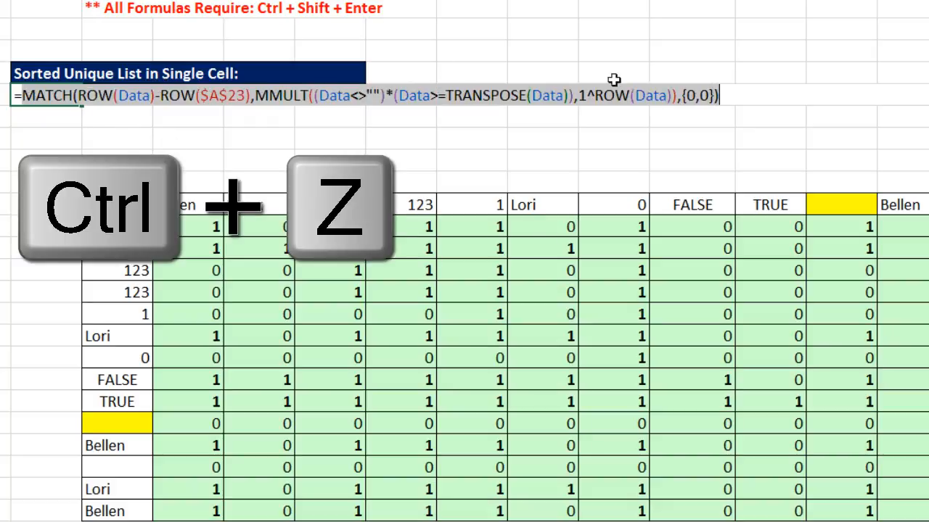
Replace the MATCH formula's {0,0} match type with 0.
{"action": "left_click", "coordinate": [715, 94]}
{"action": "key", "text": "BackSpace"}
{"action": "key", "text": "BackSpace"}
{"action": "key", "text": "BackSpace"}
{"action": "key", "text": "BackSpace"}
{"action": "key", "text": "BackSpace"}
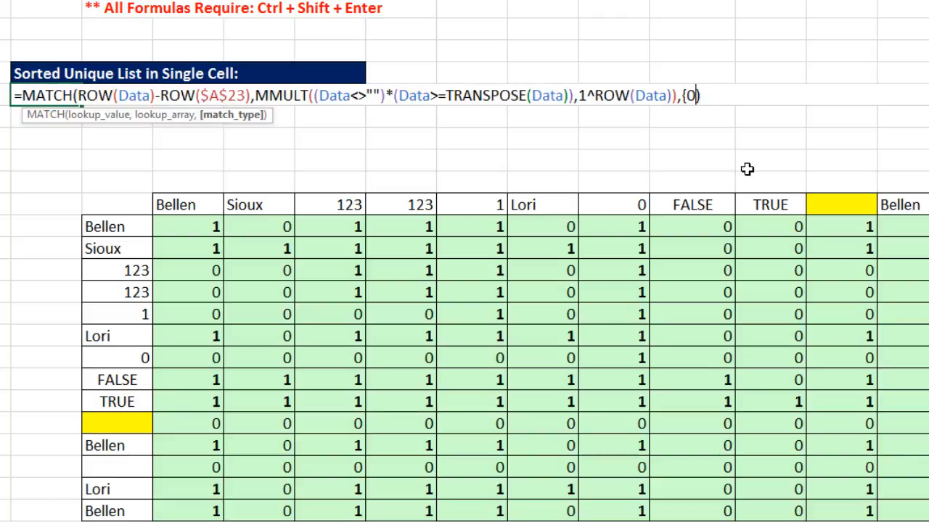
{"action": "type", "text": "0"}
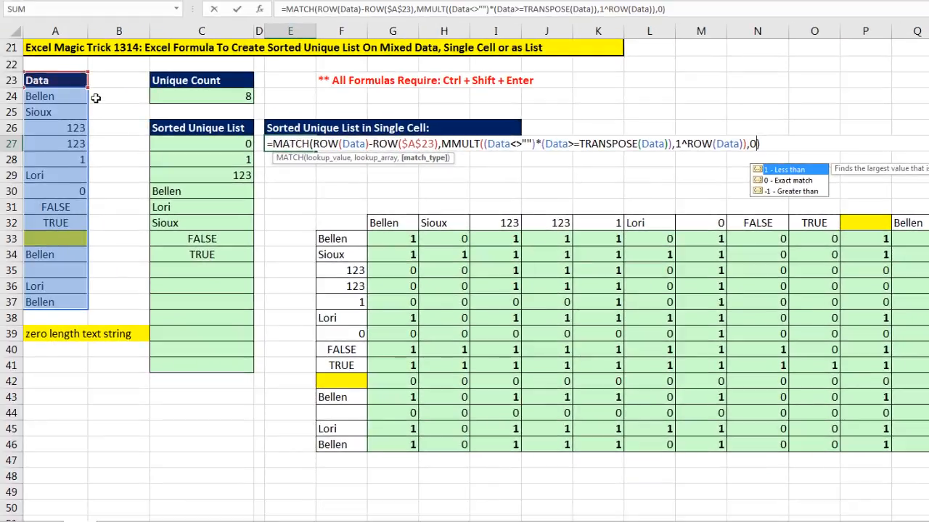
Wrap the MATCH formula in E27 in INDEX, using the Data range as its array argument.
{"action": "left_click", "coordinate": [274, 144]}
{"action": "type", "text": "INDEX("}
{"action": "left_click_drag", "start_coordinate": [51, 95], "coordinate": [52, 302]}
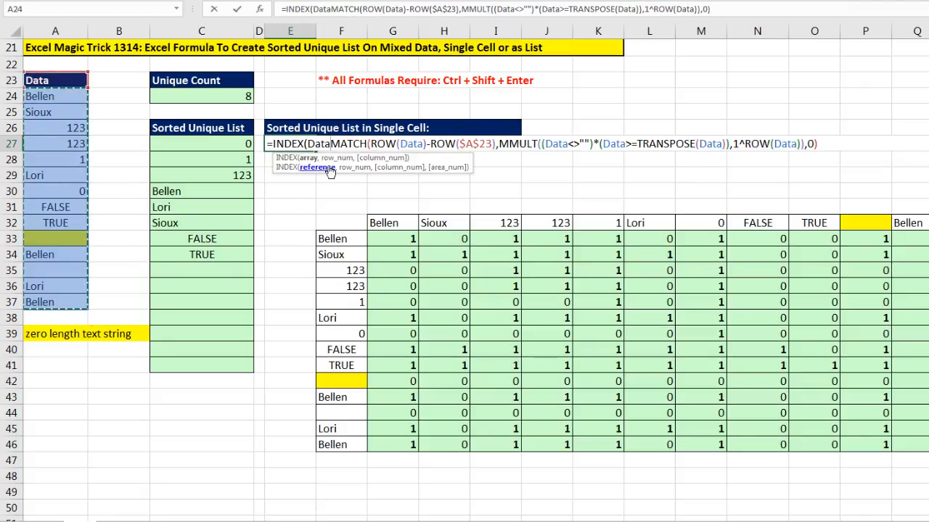
{"action": "type", "text": ","}
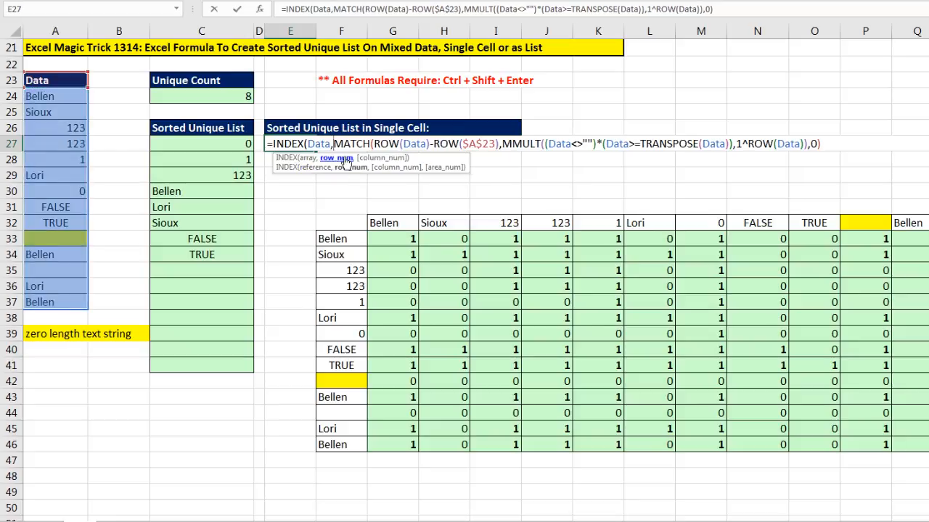
Insert N(IF(1, around the MATCH inside INDEX, close all parentheses, and preview then undo the evaluated array.
{"action": "key", "text": "shift+End"}
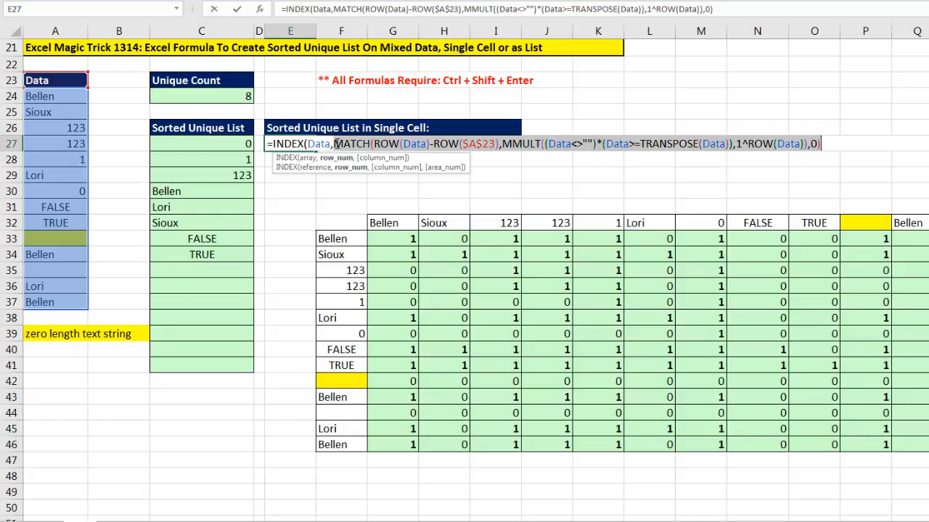
{"action": "left_click", "coordinate": [335, 144]}
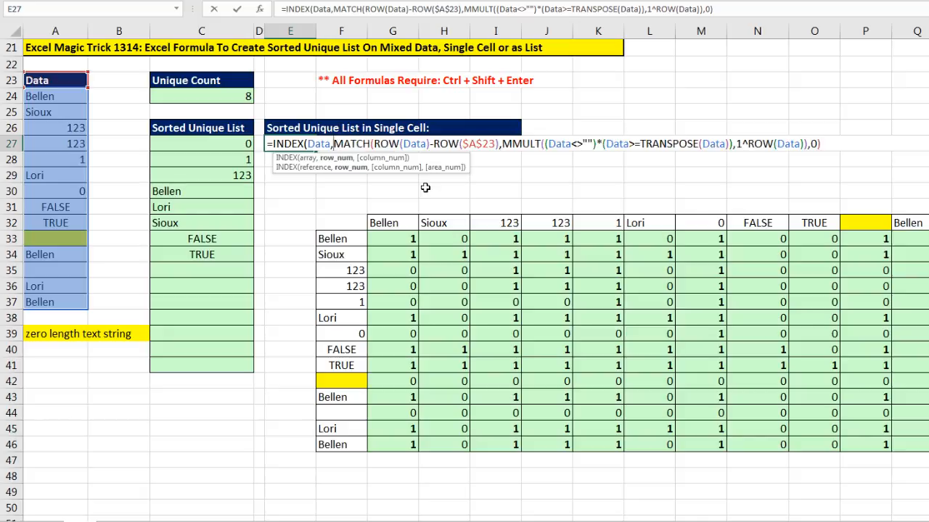
{"action": "type", "text": "N(IF("}
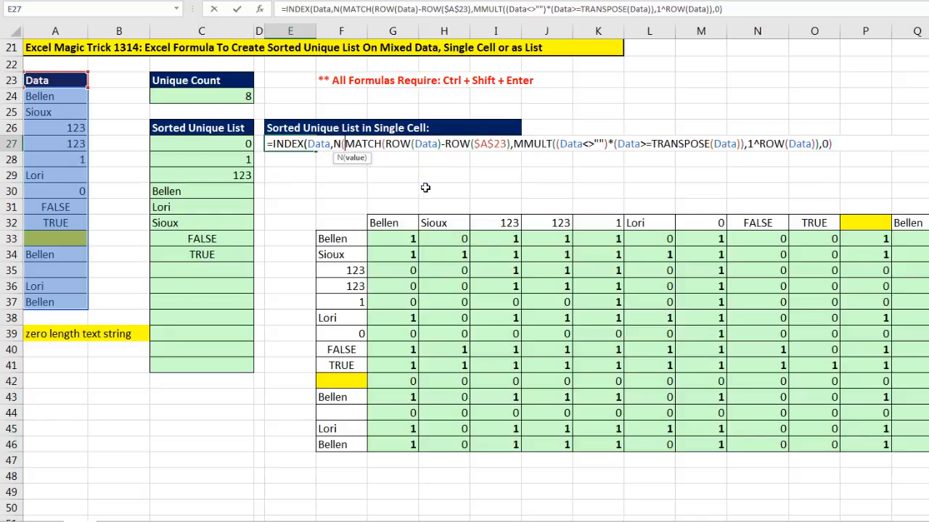
{"action": "type", "text": "1,"}
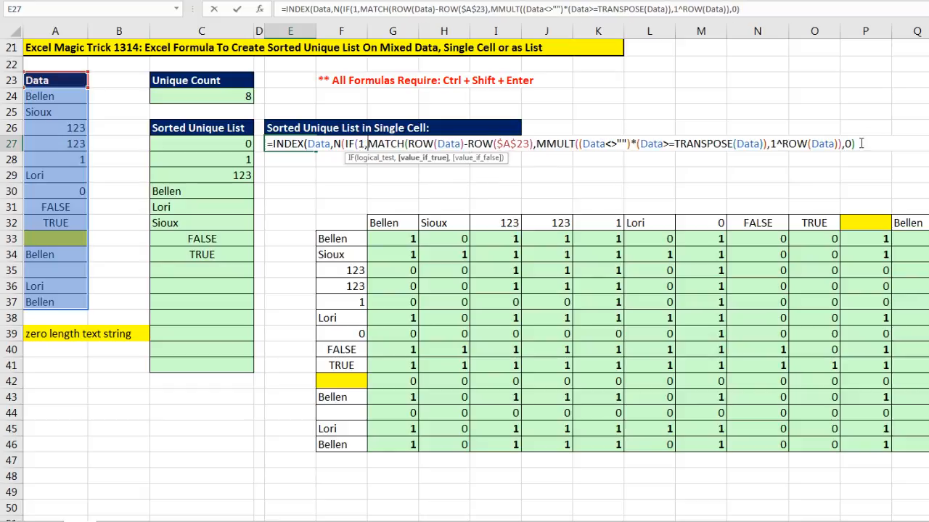
{"action": "type", "text": ")"}
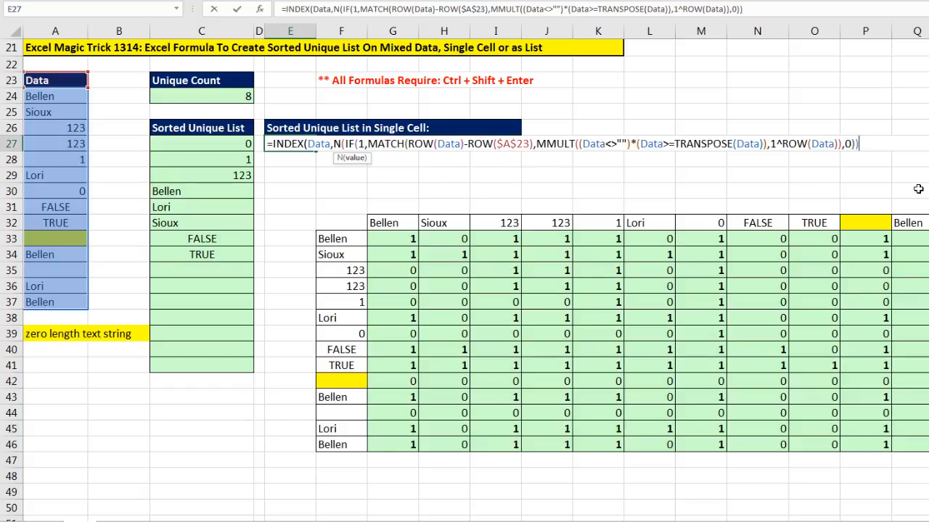
{"action": "type", "text": ")"}
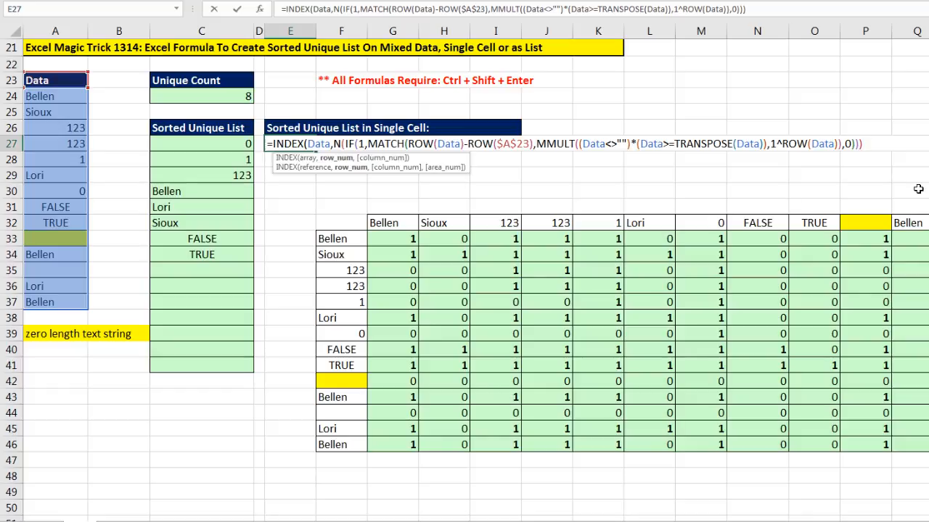
{"action": "type", "text": ")"}
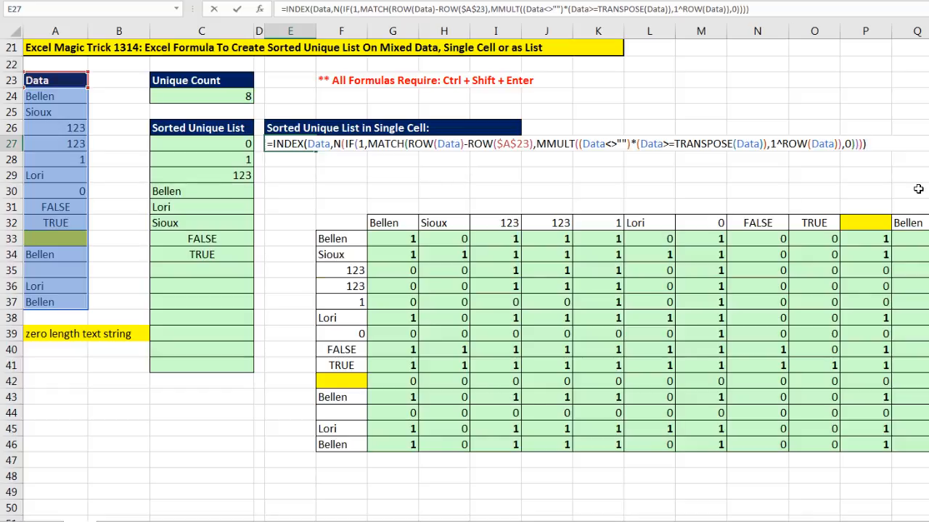
{"action": "key", "text": "F9"}
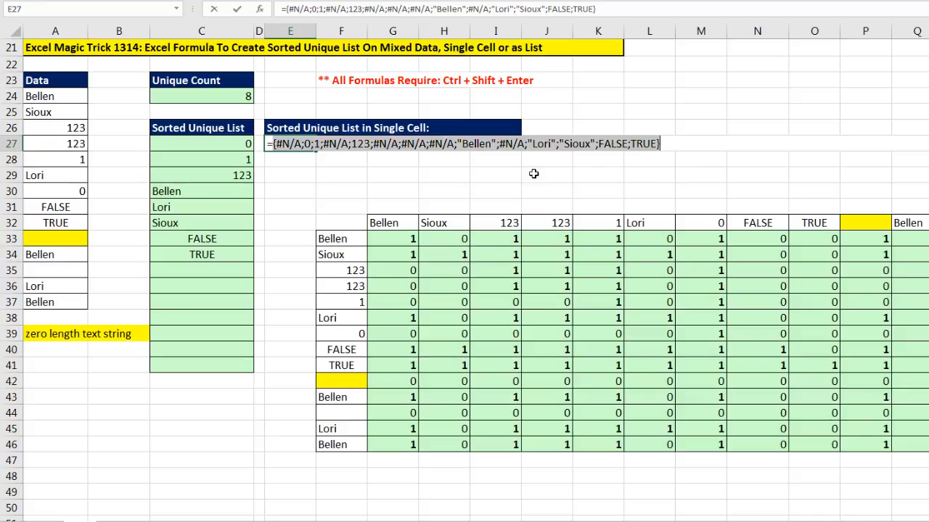
{"action": "key", "text": "ctrl+z"}
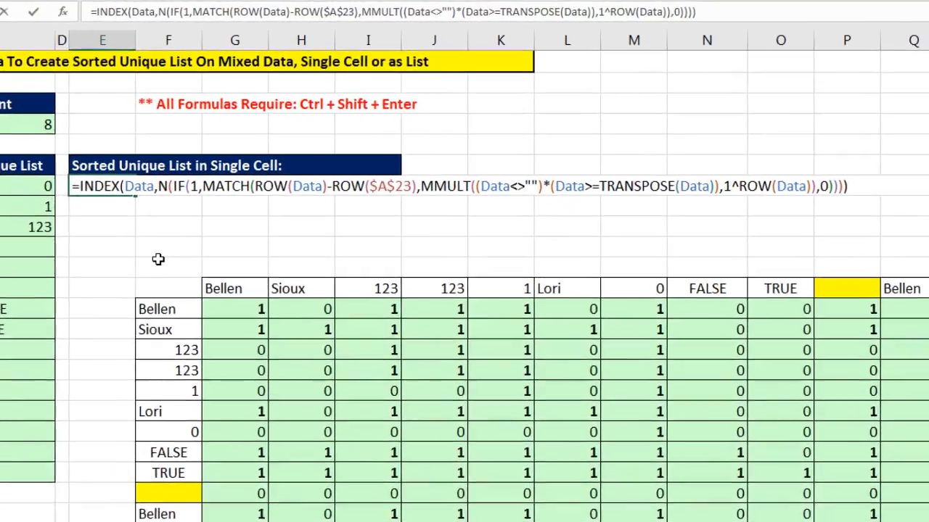
Wrap the whole formula in IFNA returning "", then preview its evaluated array and undo the preview.
{"action": "type", "text": "if"}
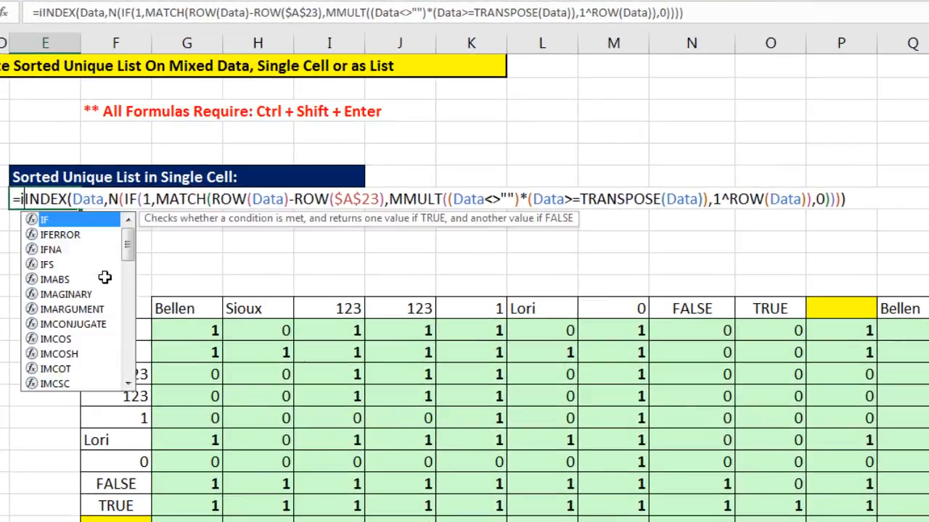
{"action": "type", "text": "na"}
{"action": "key", "text": "Tab"}
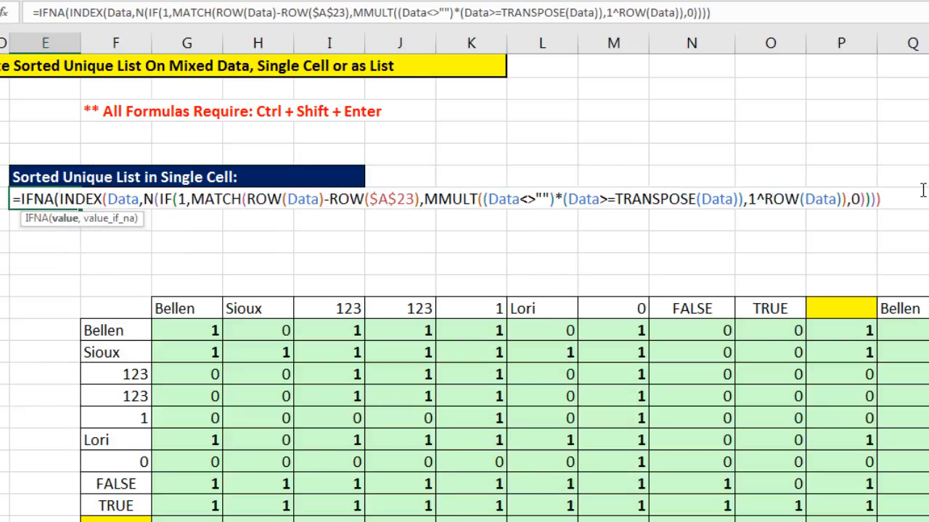
{"action": "type", "text": ",\"\""}
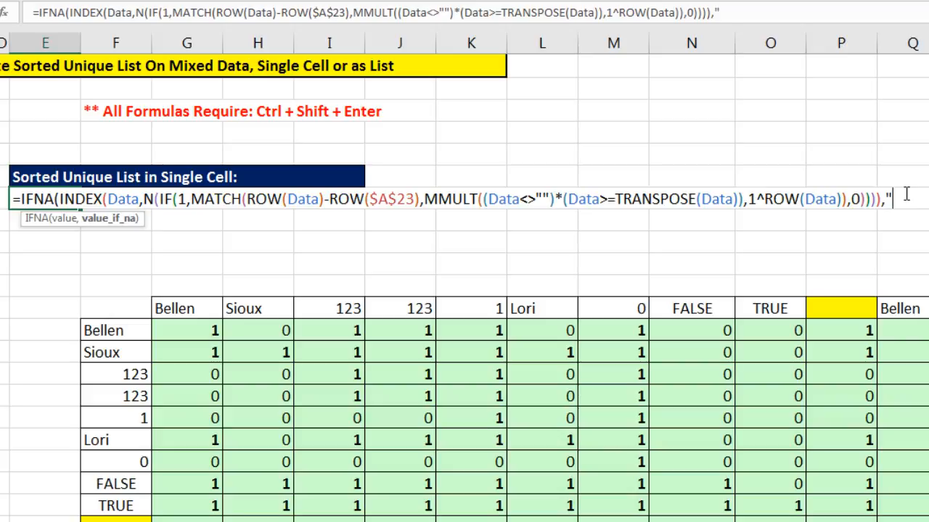
{"action": "type", "text": ")"}
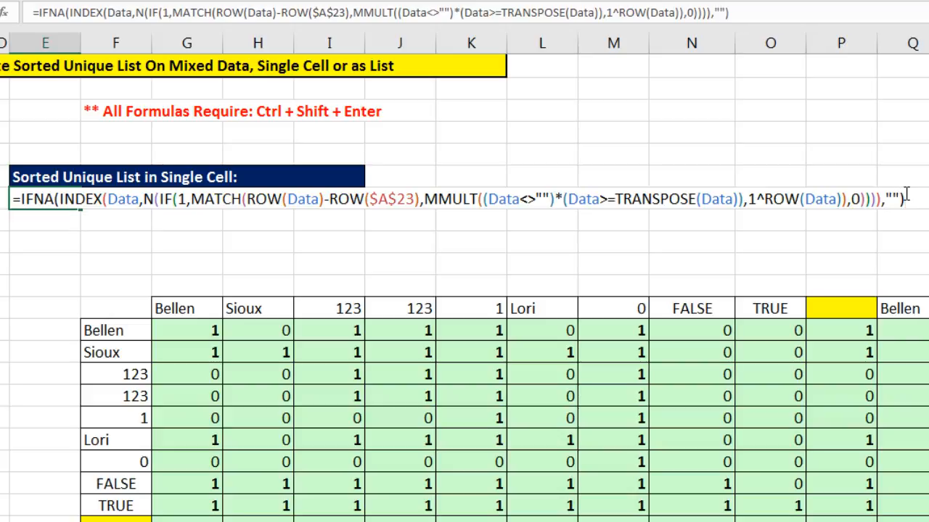
{"action": "key", "text": "F9"}
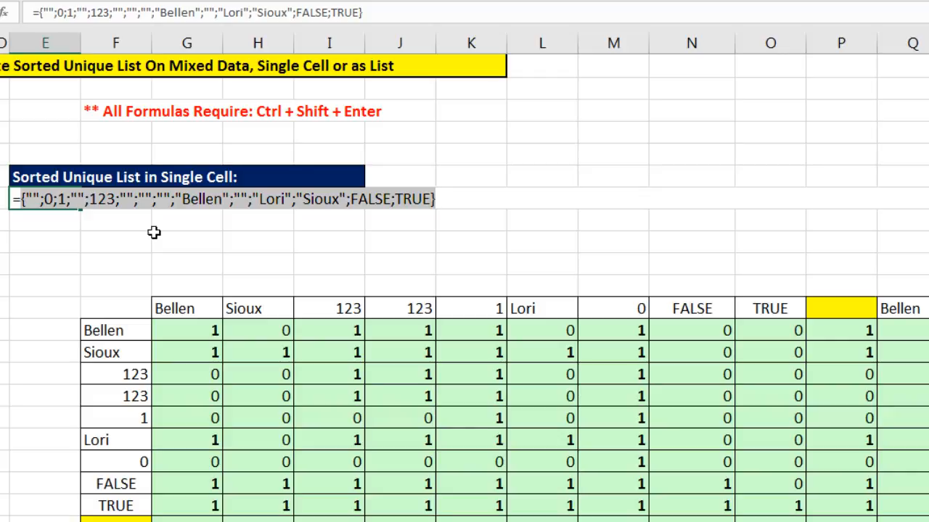
{"action": "key", "text": "ctrl+z"}
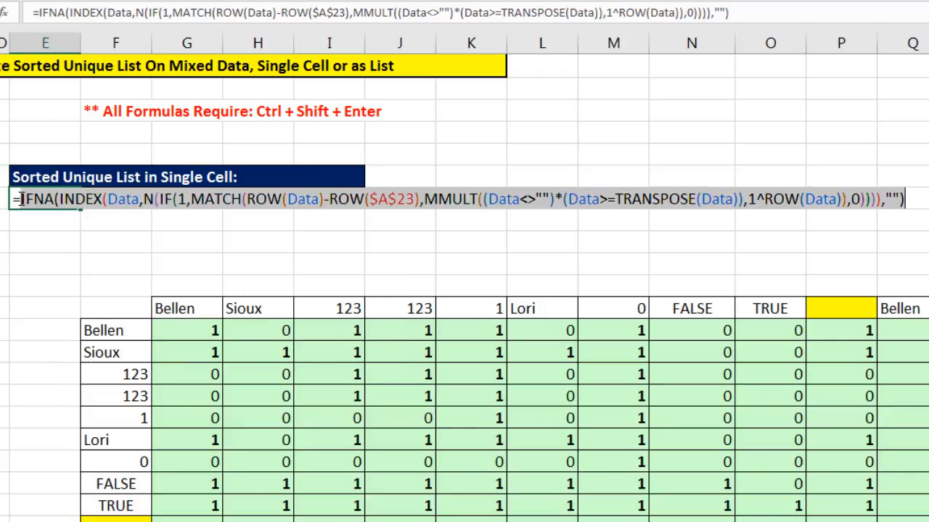
Wrap the formula in TEXTJOIN with ", " as delimiter and ignore_empty left blank, and enter it as an array formula.
{"action": "left_click", "coordinate": [21, 199]}
{"action": "type", "text": "text"}
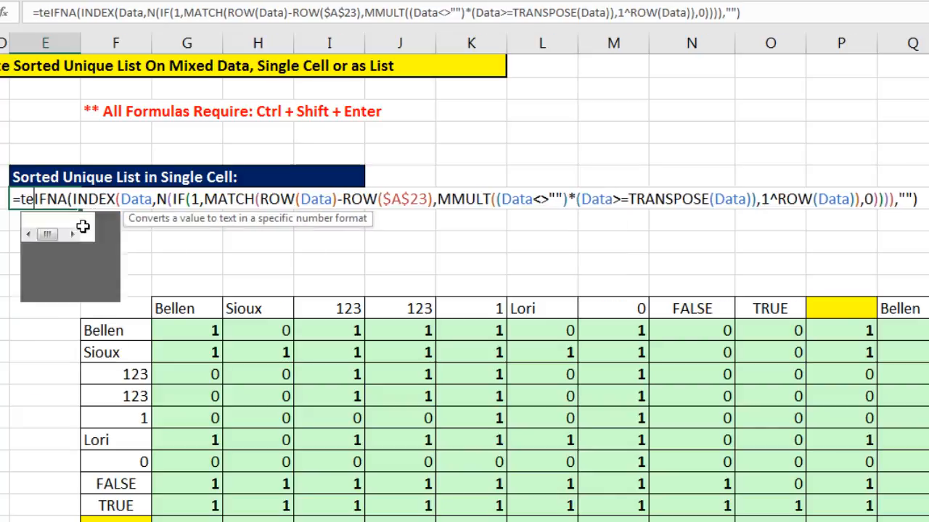
{"action": "key", "text": "Down"}
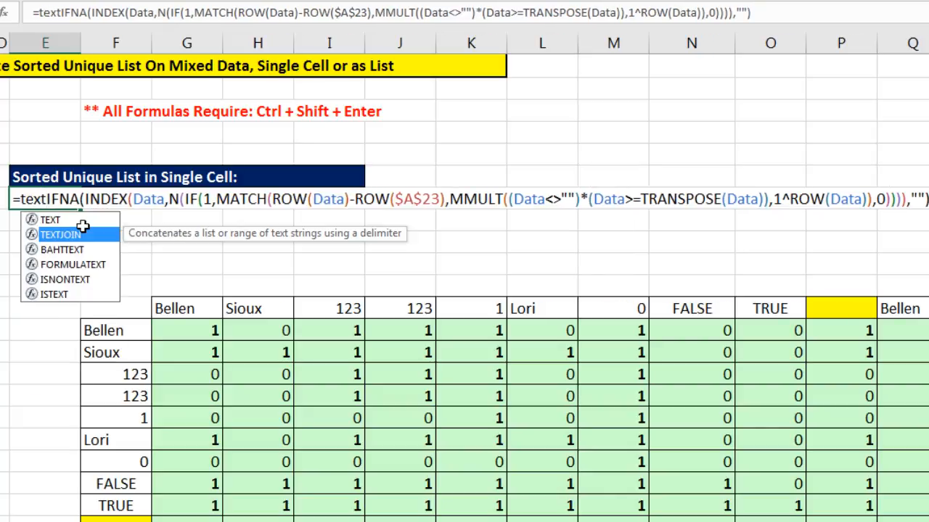
{"action": "key", "text": "Tab"}
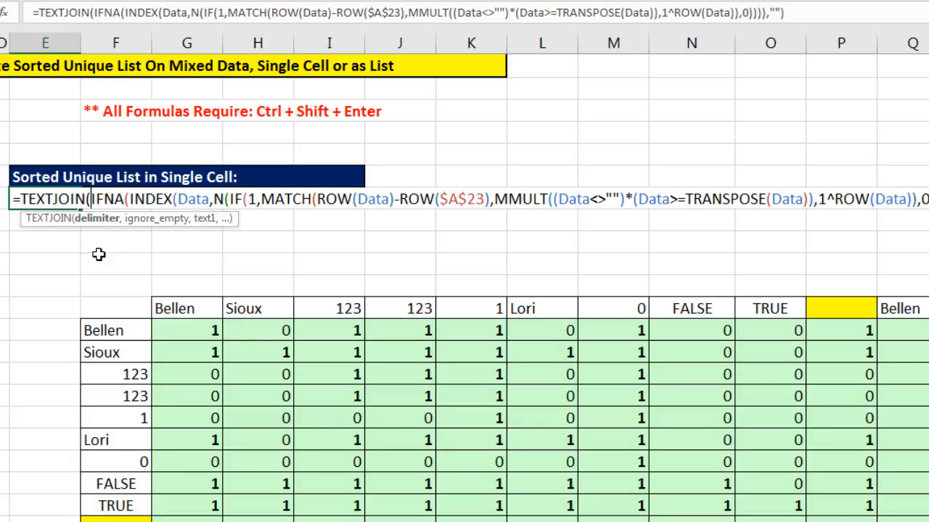
{"action": "type", "text": "\", \""}
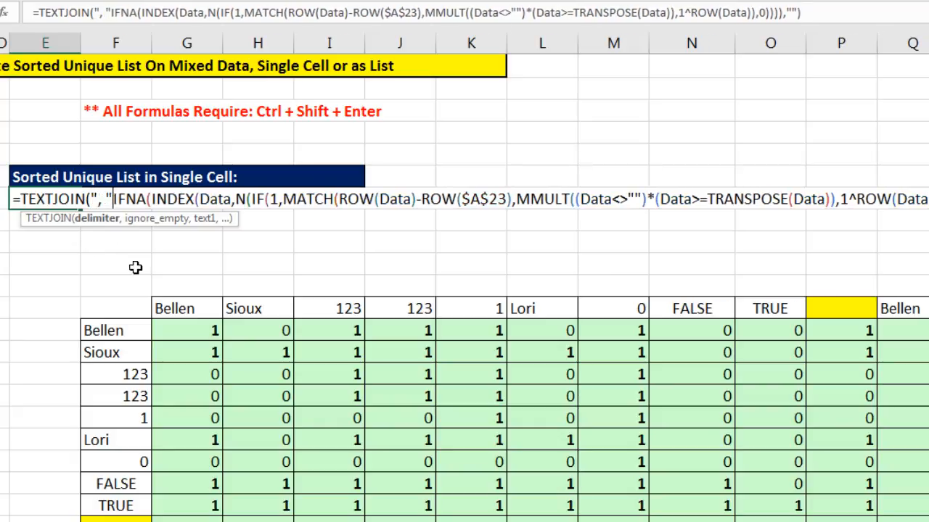
{"action": "type", "text": ","}
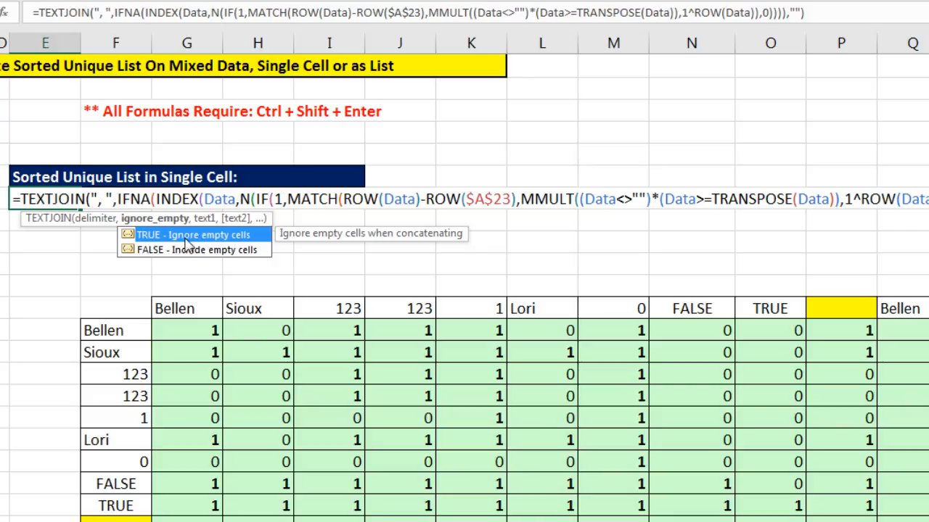
{"action": "type", "text": ","}
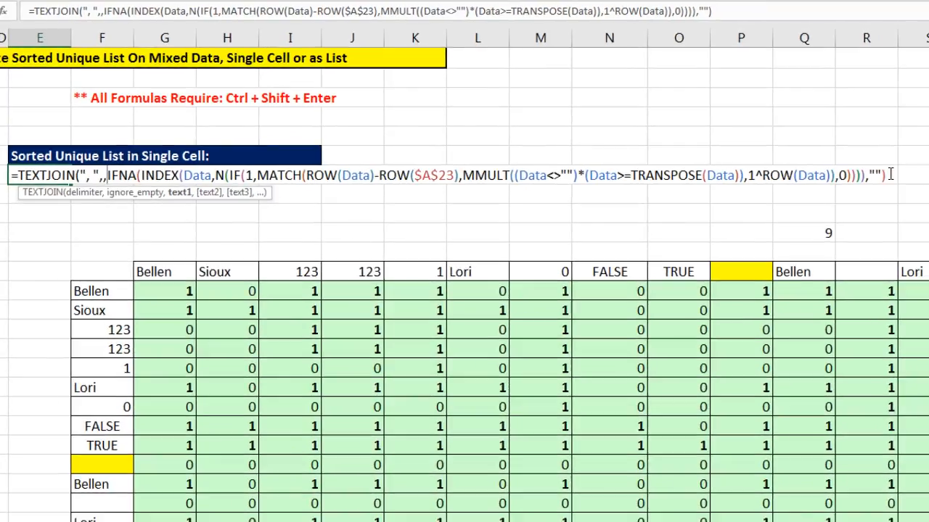
{"action": "left_click", "coordinate": [889, 175]}
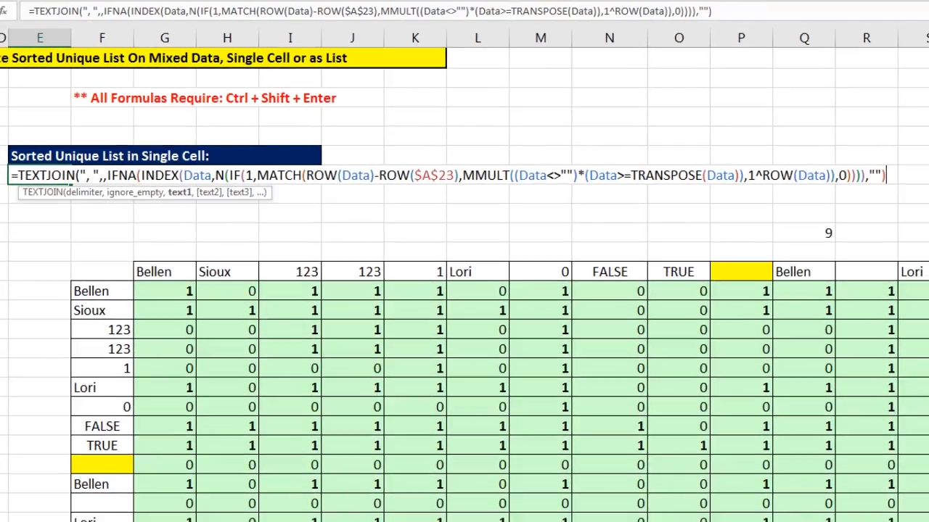
{"action": "key", "text": "ctrl+shift+Return"}
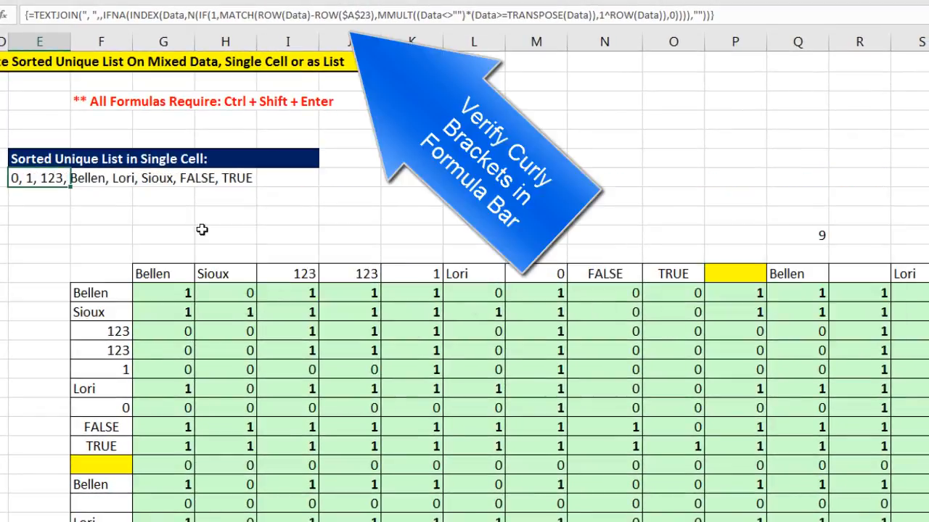
Test the formulas by replacing Lori in A29 with ##, then undo the entry.
{"action": "left_click", "coordinate": [165, 205]}
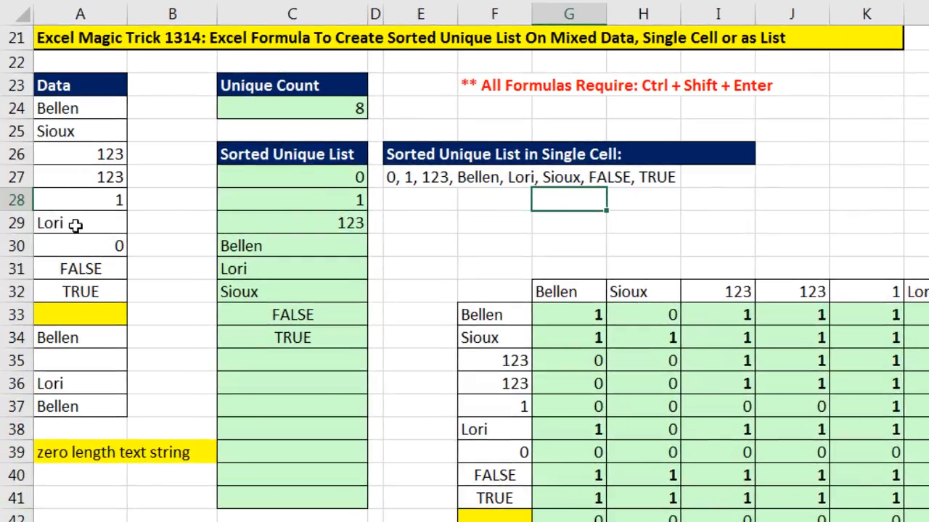
{"action": "left_click", "coordinate": [75, 225]}
{"action": "type", "text": "##"}
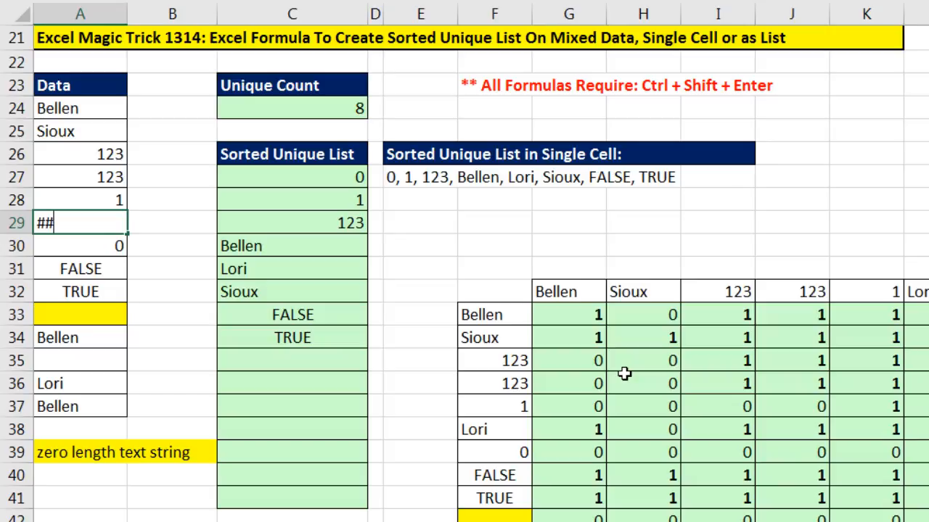
{"action": "key", "text": "Return"}
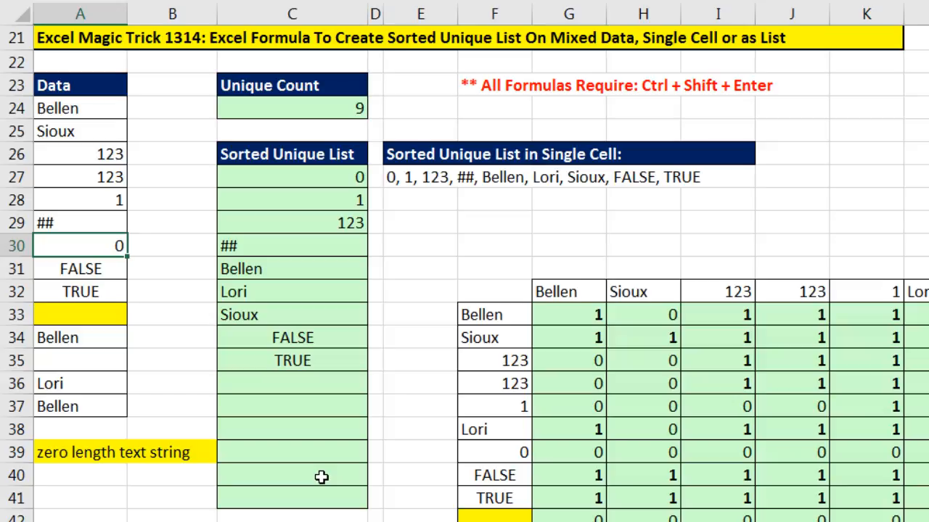
{"action": "key", "text": "ctrl+z"}
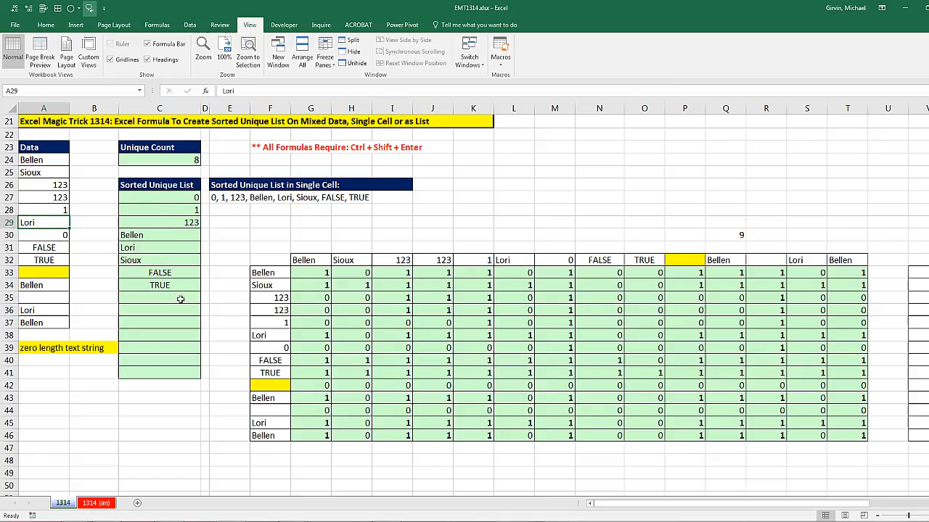
Review the formulas in E27, C27 and C24 without changing them, then examine the notes at the top of the sheet.
{"action": "double_click", "coordinate": [487, 177]}
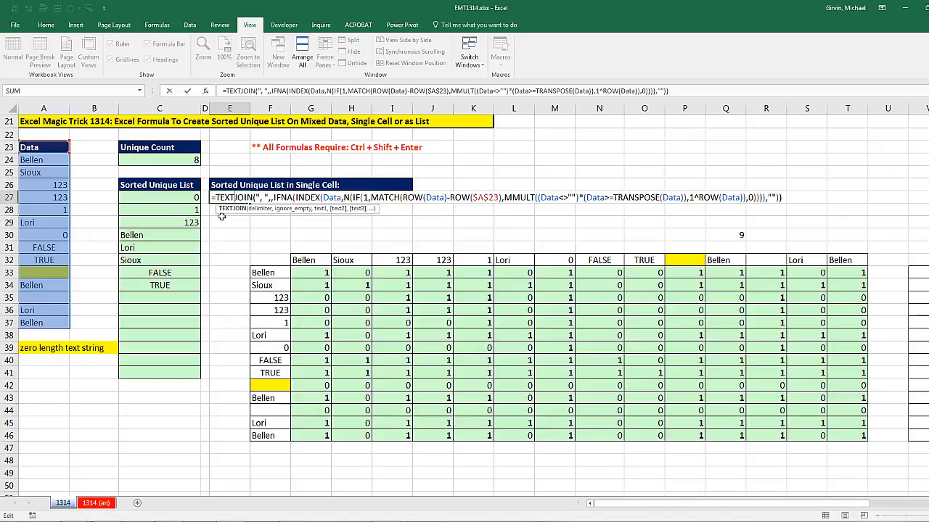
{"action": "key", "text": "ctrl+shift+Return"}
{"action": "double_click", "coordinate": [166, 198]}
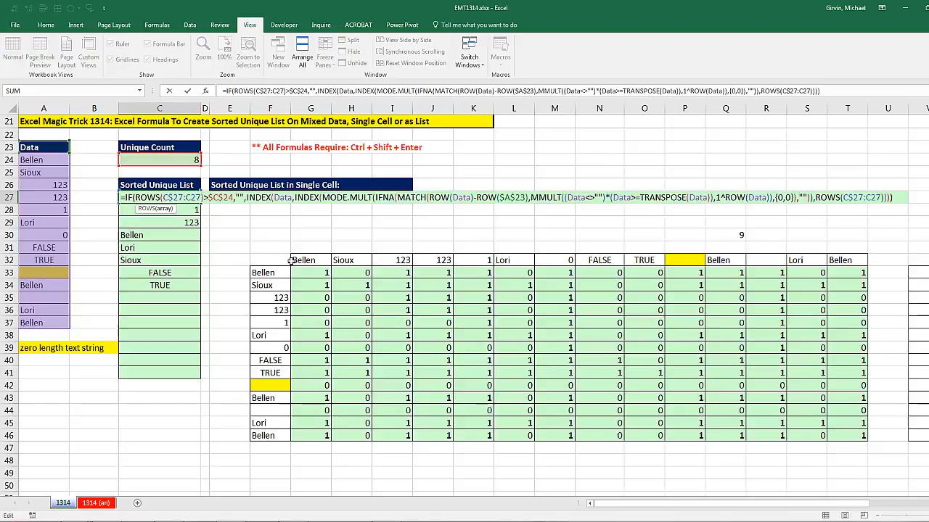
{"action": "key", "text": "Escape"}
{"action": "left_click", "coordinate": [168, 159]}
{"action": "double_click", "coordinate": [169, 159]}
{"action": "key", "text": "Escape"}
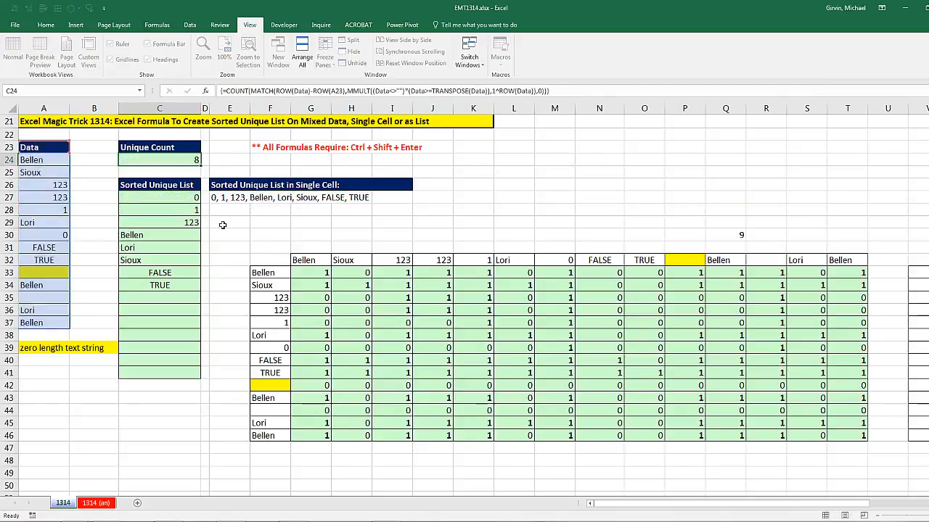
{"action": "scroll", "coordinate": [222, 225], "scroll_direction": "up", "scroll_amount": 5}
{"action": "scroll", "coordinate": [222, 225], "scroll_direction": "up", "scroll_amount": 2}
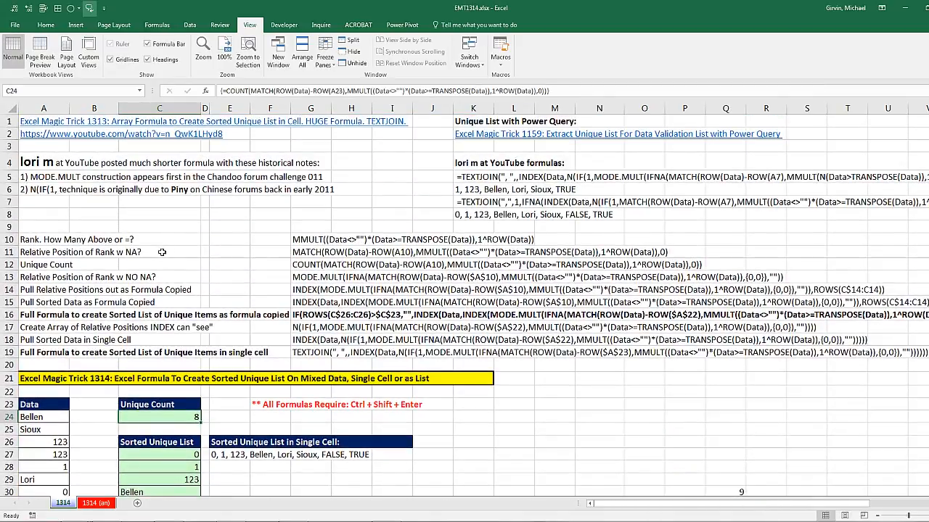